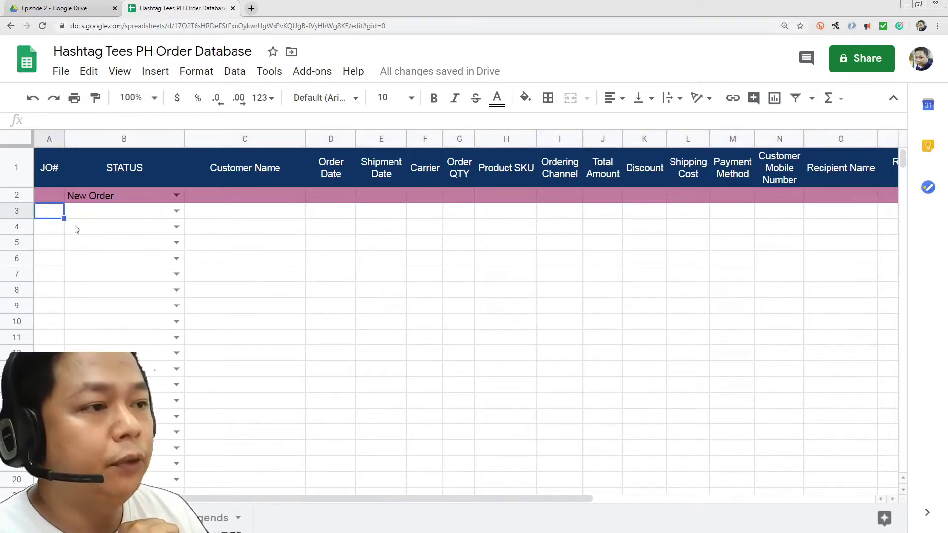
- Enter a four-digit job order number with leading zeros in cell A2, under JO#
left_click(51, 198)
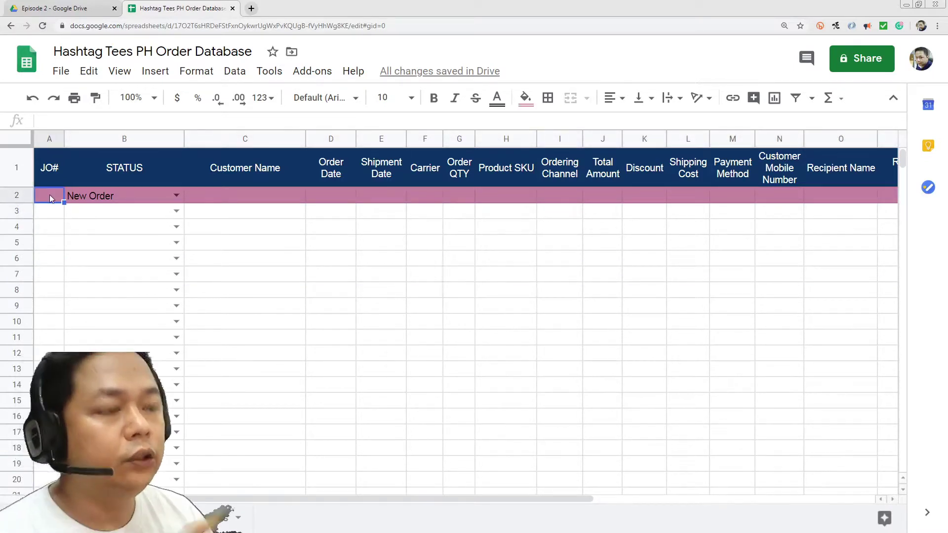
type("0002")
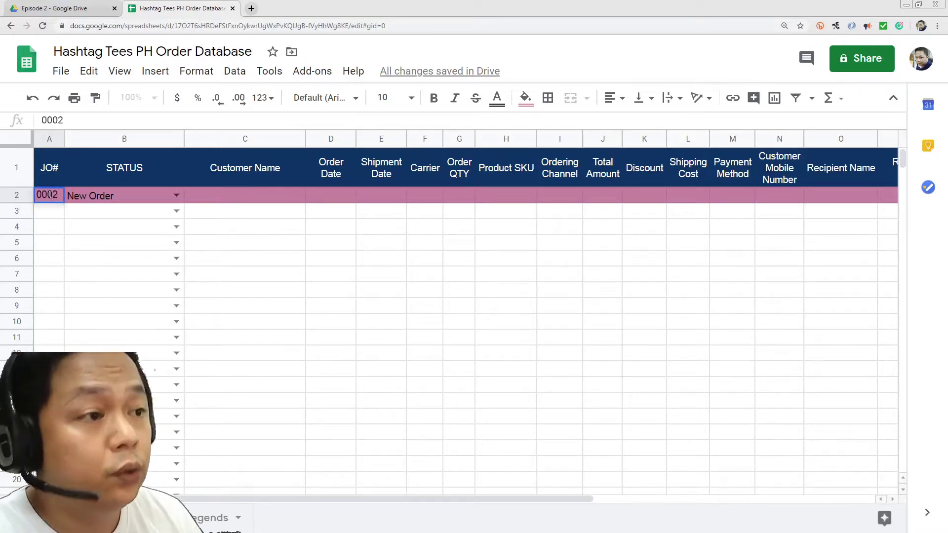
key("Return")
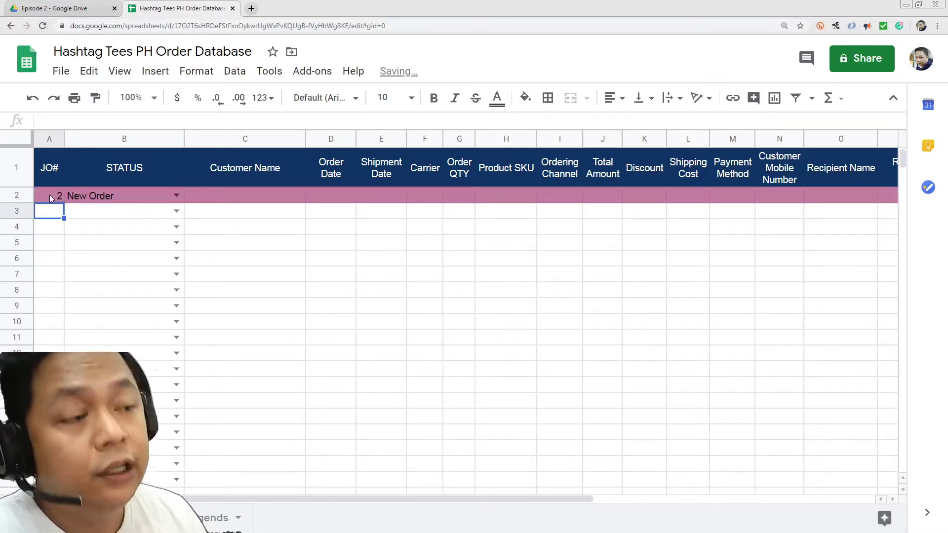
- Format the JO# cell A2 as plain text and re-enter the four-digit job order number with its leading zeros
left_click(49, 194)
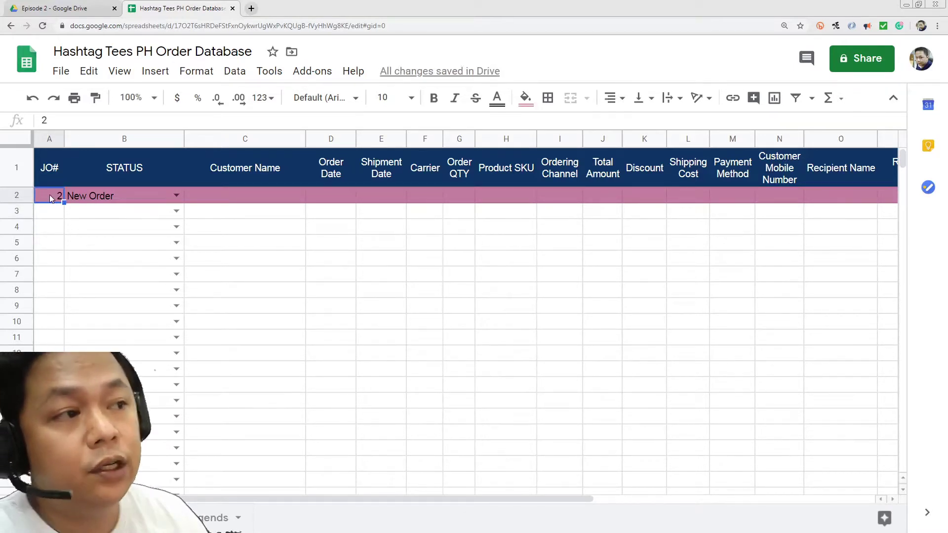
left_click(196, 72)
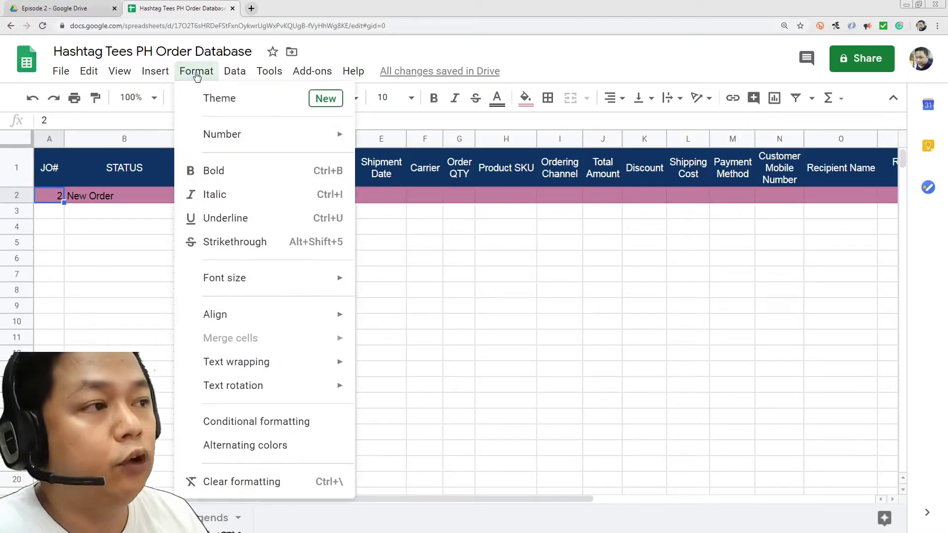
mouse_move(262, 133)
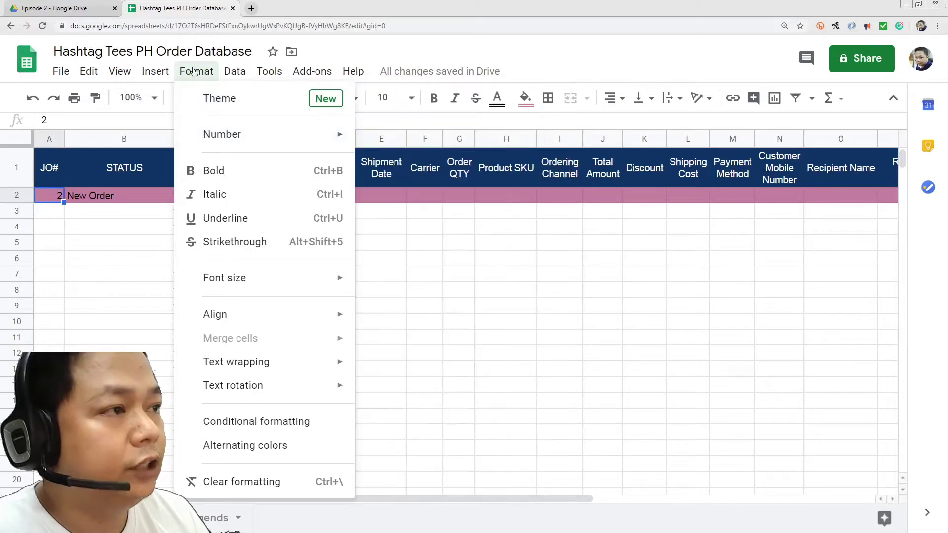
mouse_move(222, 134)
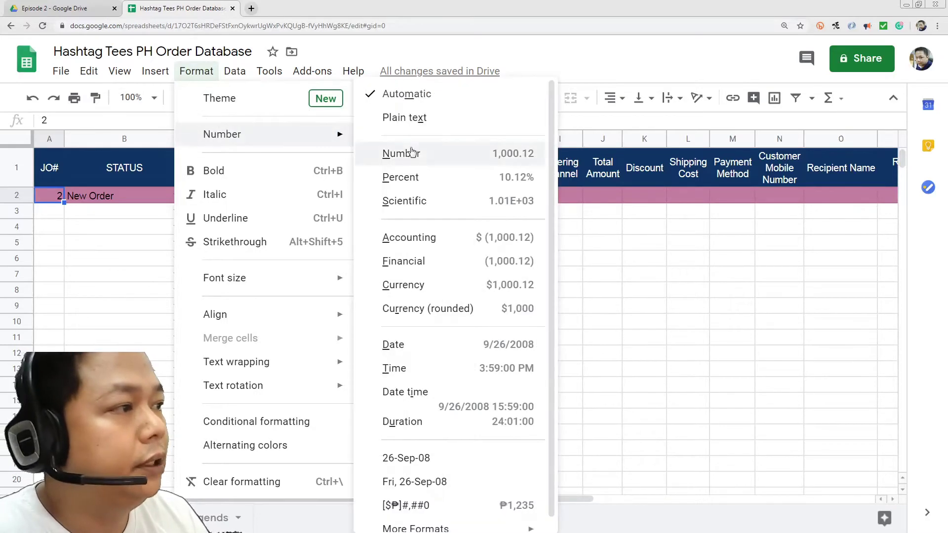
left_click(428, 121)
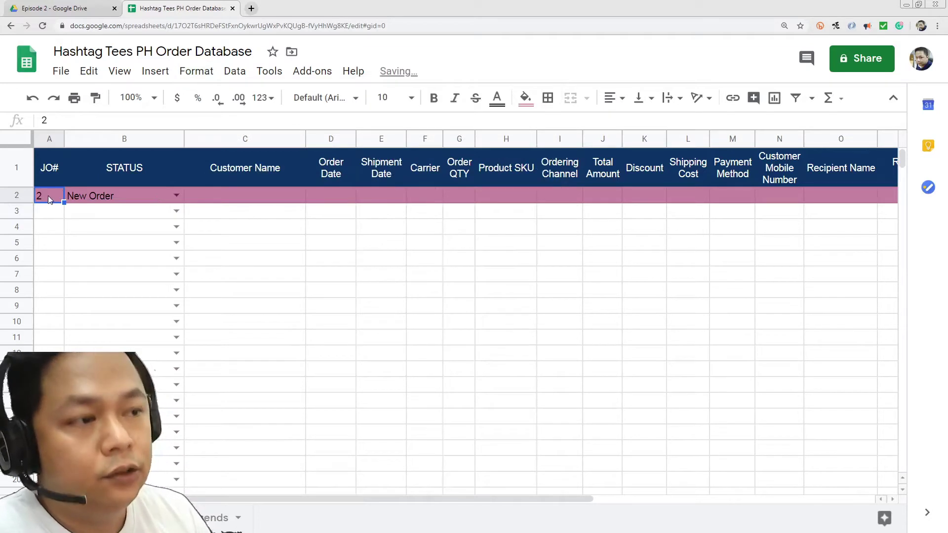
type("0002")
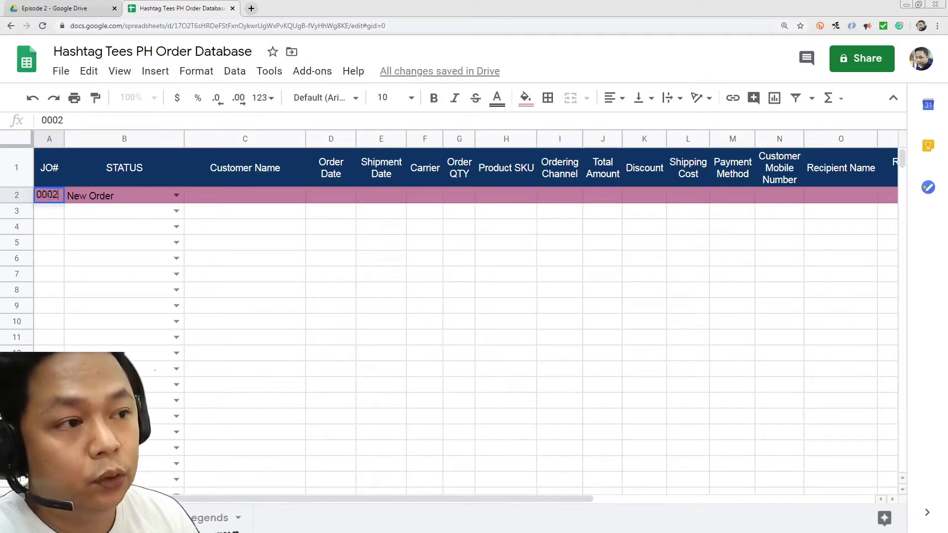
key("Return")
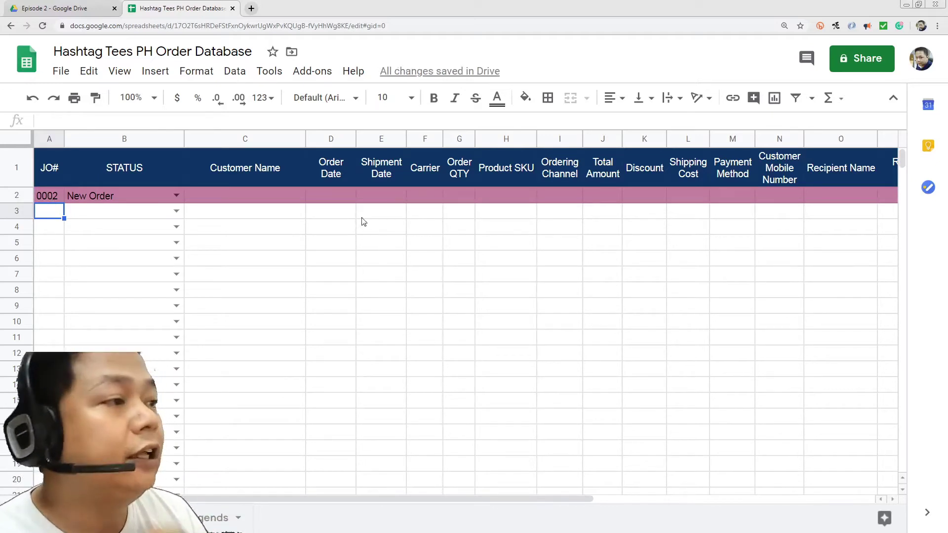
- Enter 4/13/2020 as the Order Date in cell D2
left_click(334, 199)
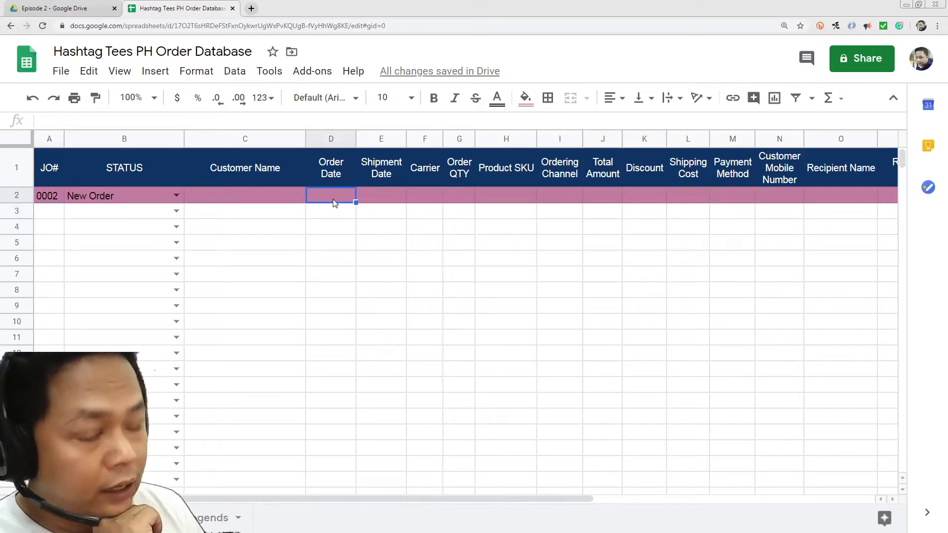
type("4/13/")
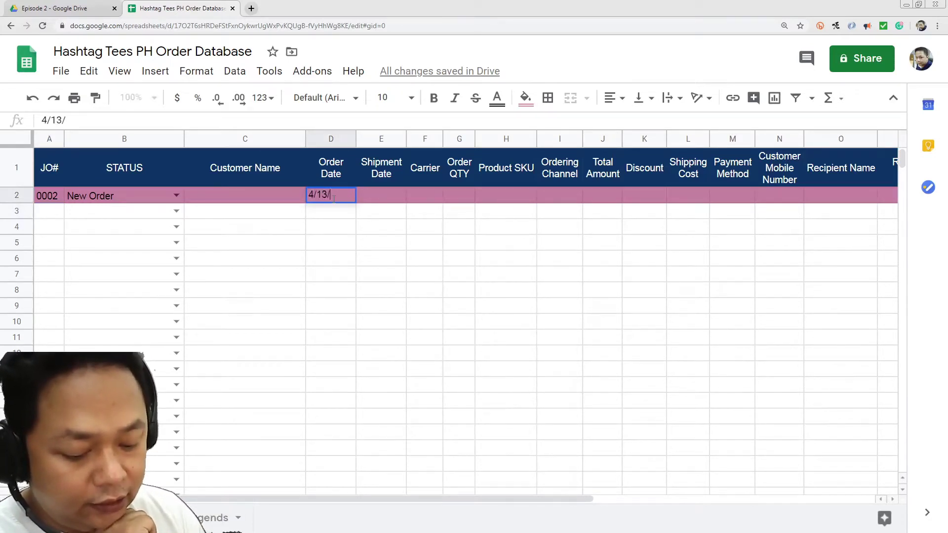
type("2020")
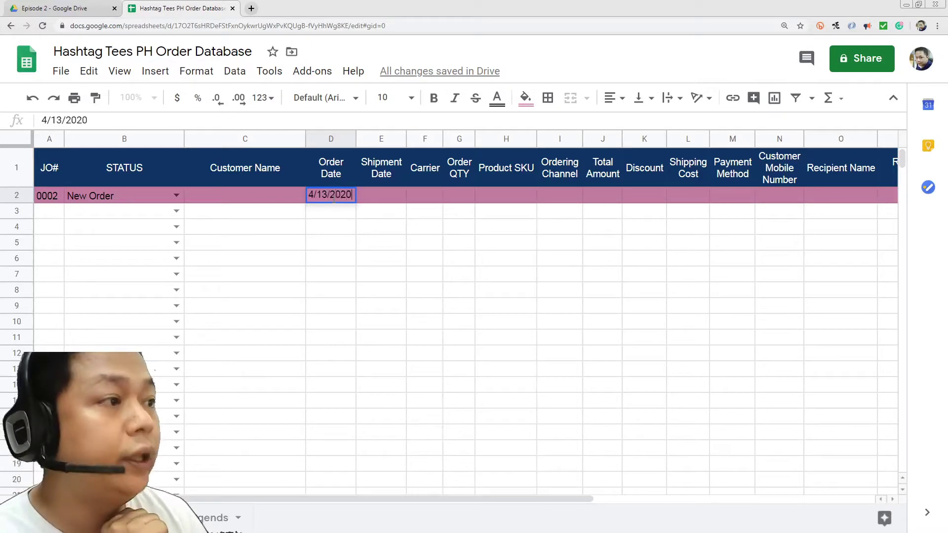
key("Return")
- Apply the "Fri, 26-Sep-08" date format to the order date in D2 and fit the column width to it
left_click(336, 200)
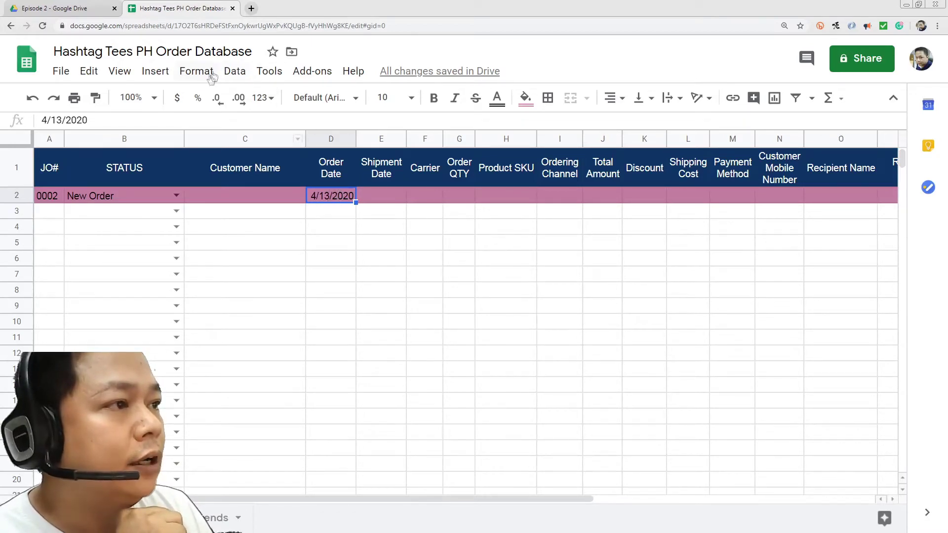
left_click(186, 68)
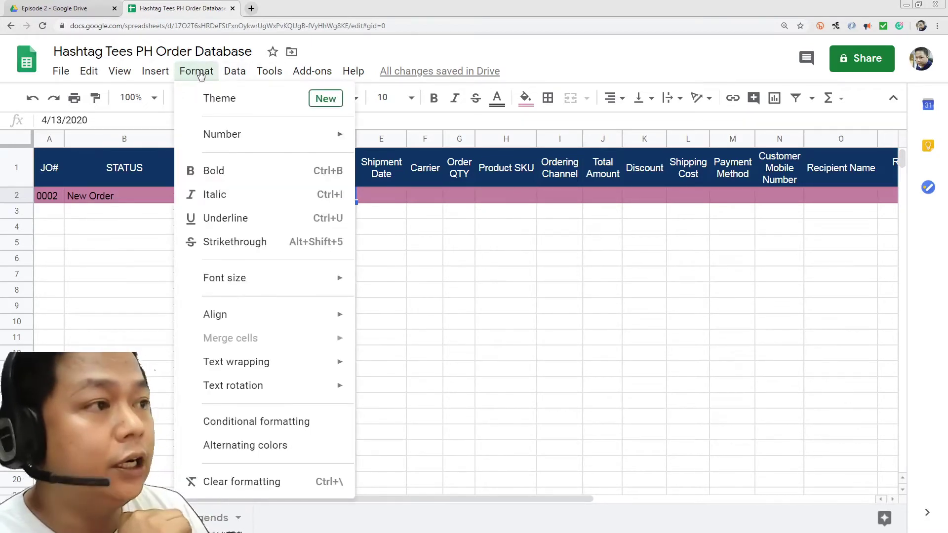
mouse_move(217, 141)
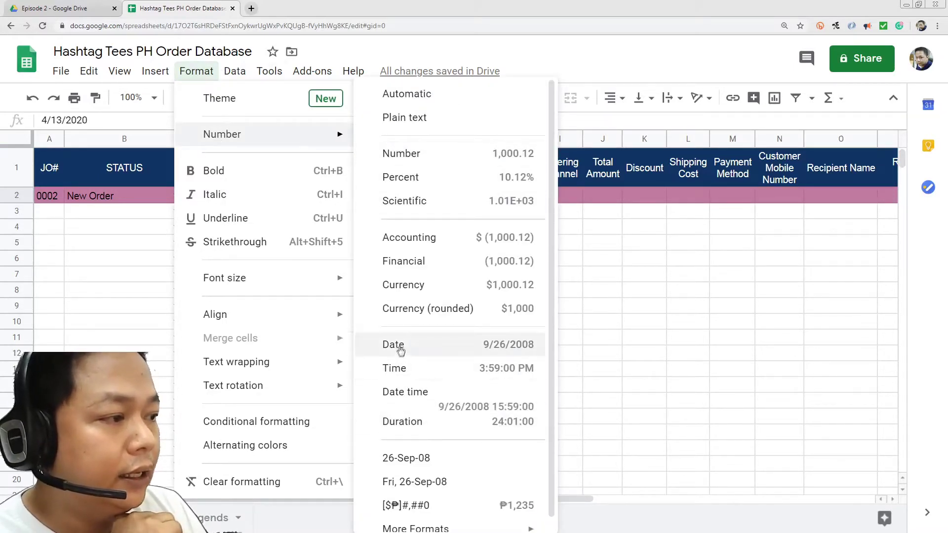
scroll(414, 380, "down", 1)
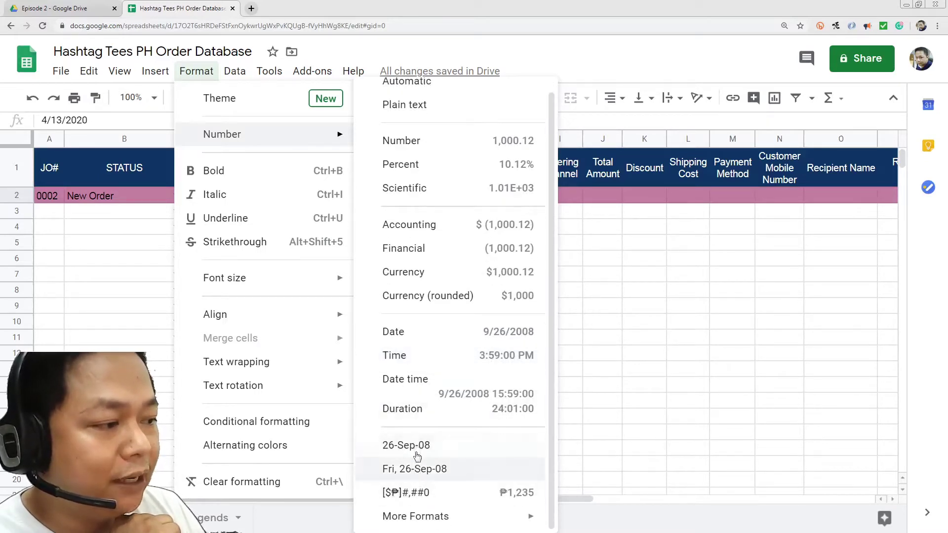
left_click(417, 470)
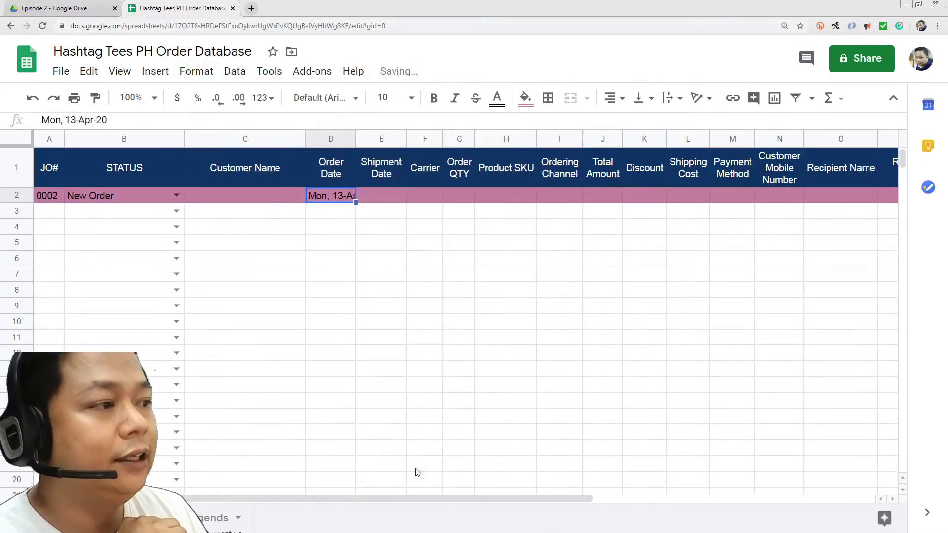
double_click(355, 138)
left_click(363, 214)
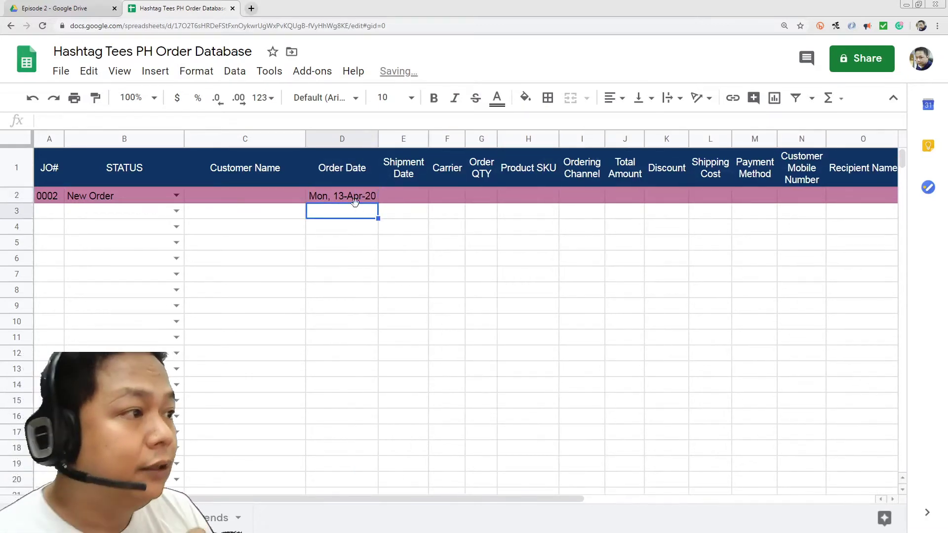
- Copy the formatted order date from D2 into the Shipment Date cell E2 and widen column E to fit the full date
left_click(358, 200)
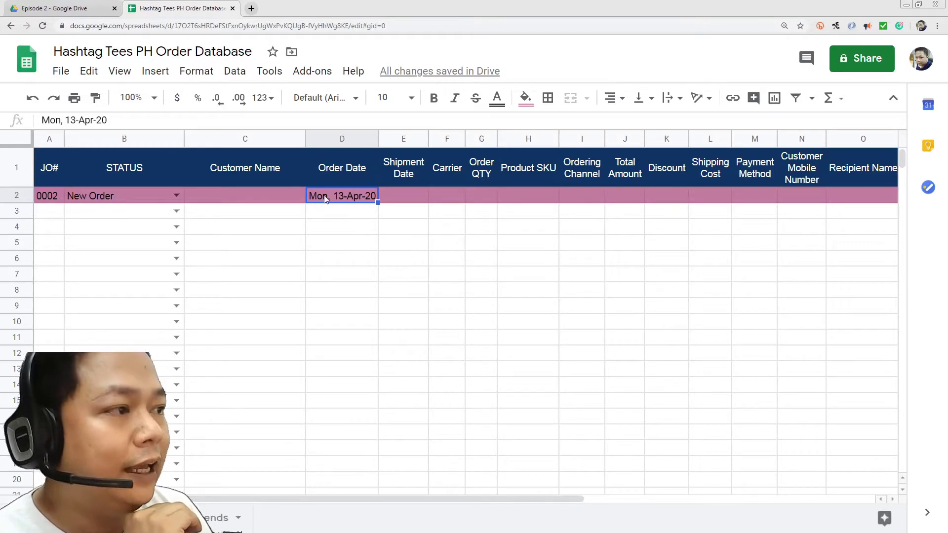
left_click(351, 214)
left_click(352, 199)
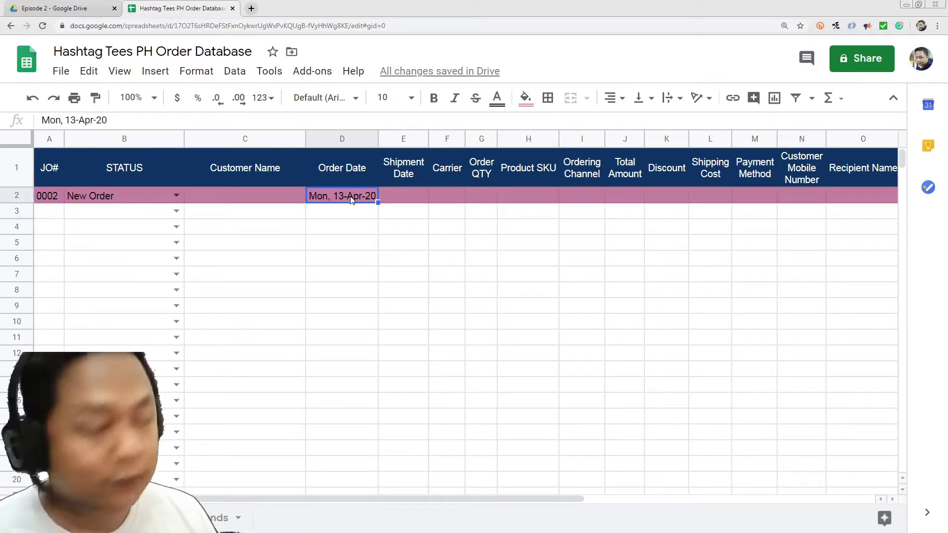
key("ctrl+c")
left_click(406, 200)
key("ctrl+v")
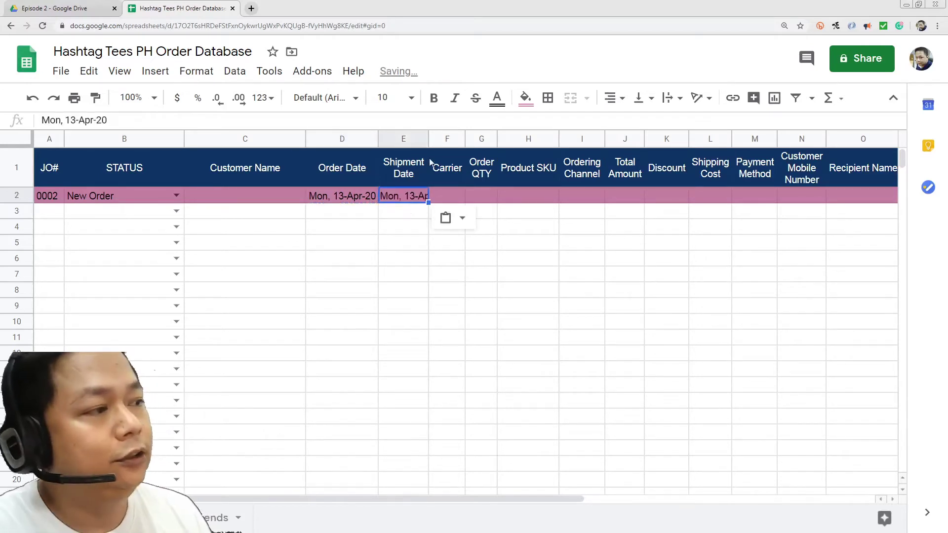
left_click_drag(429, 140, 450, 146)
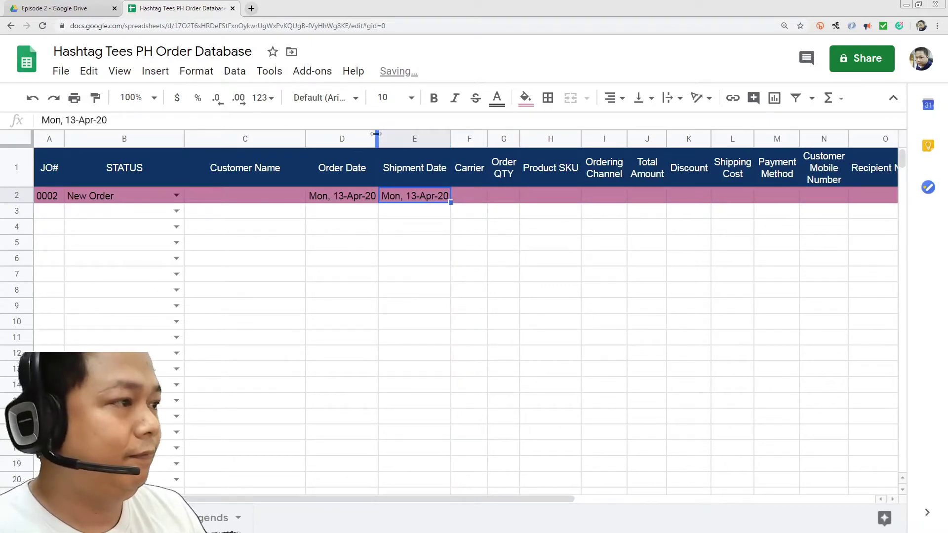
left_click(429, 257)
- Enter 1200 as the Total Amount in cell J2
left_click_drag(375, 494, 564, 499)
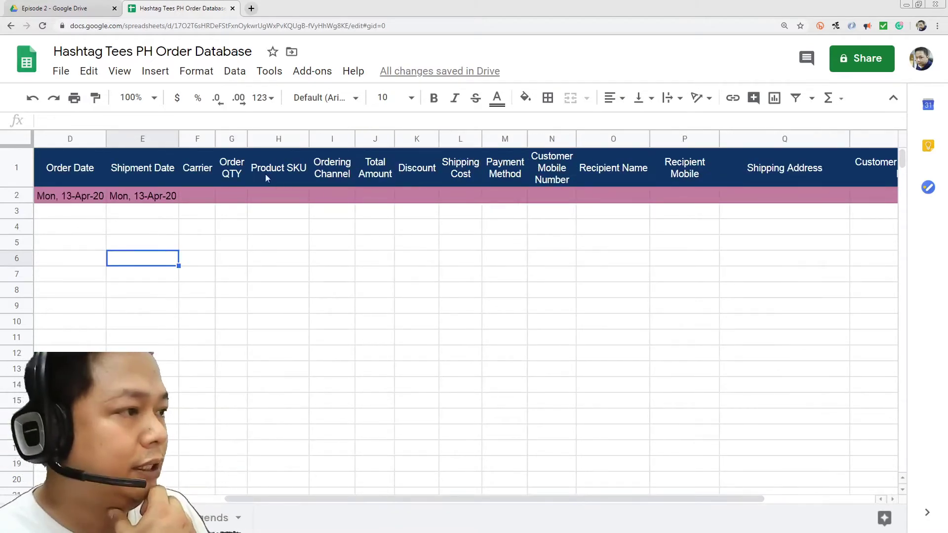
left_click(370, 197)
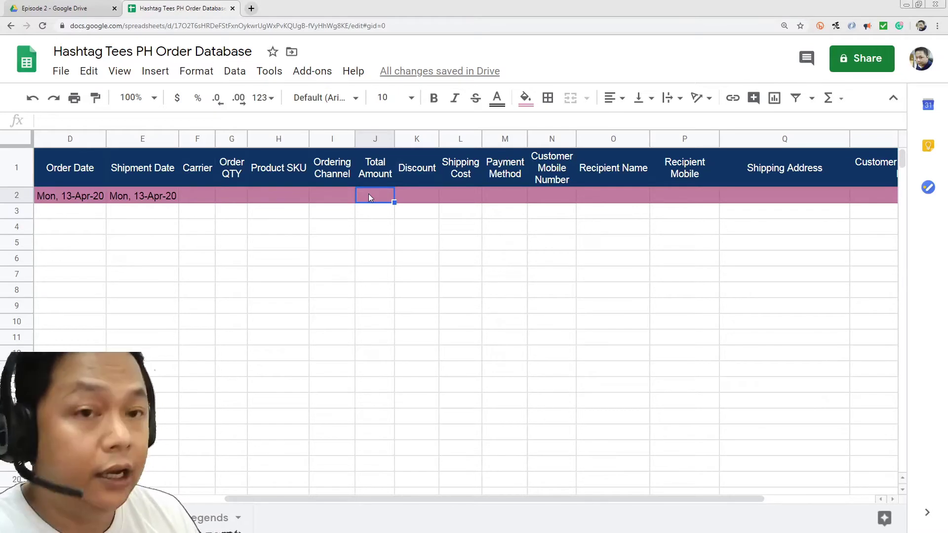
type("1200")
key("Return")
- Format the total amount in J2 as peso currency ([$₱]#,##0) with two decimal places and widen column J to fit
left_click(371, 195)
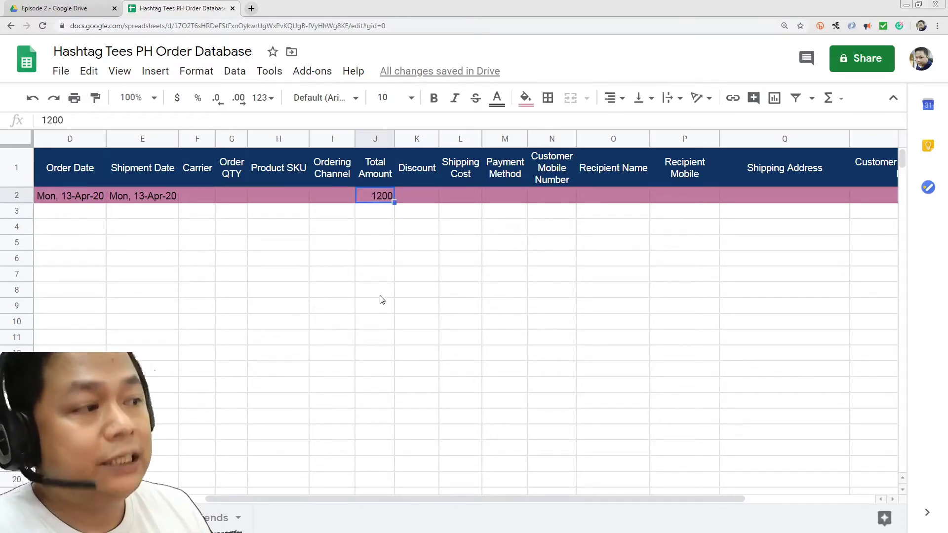
left_click(199, 75)
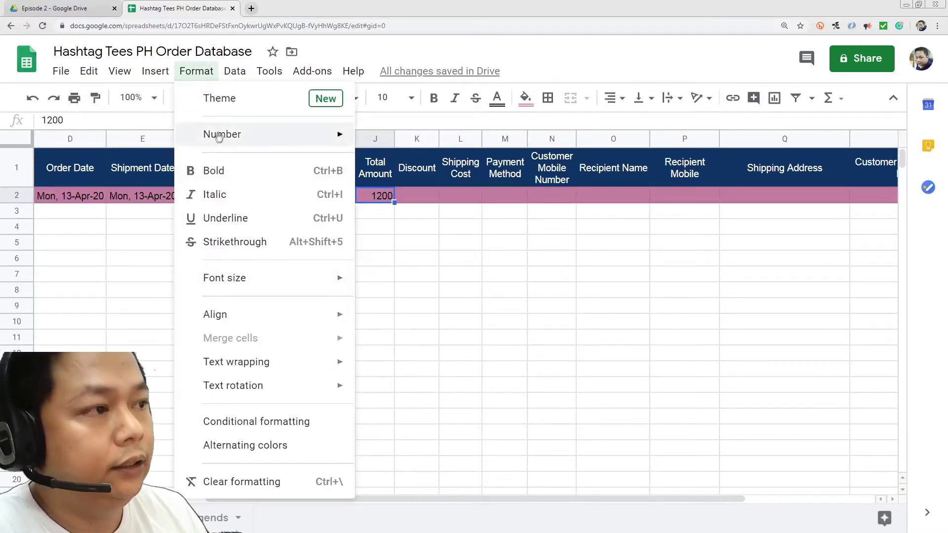
mouse_move(223, 134)
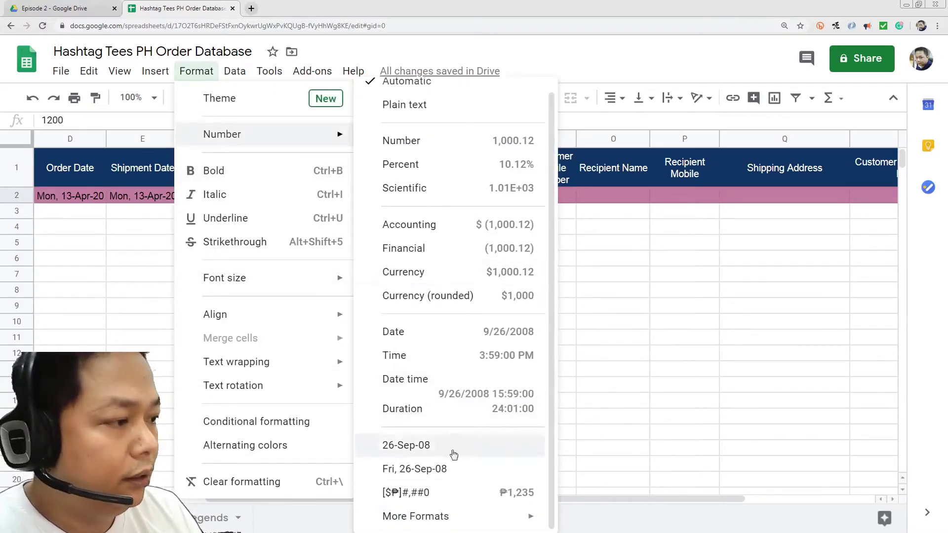
left_click(401, 493)
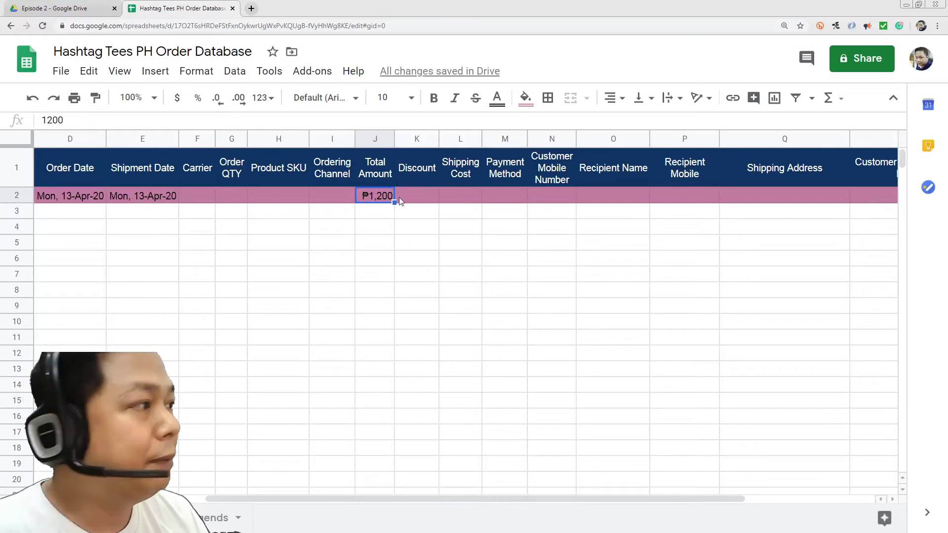
left_click(239, 98)
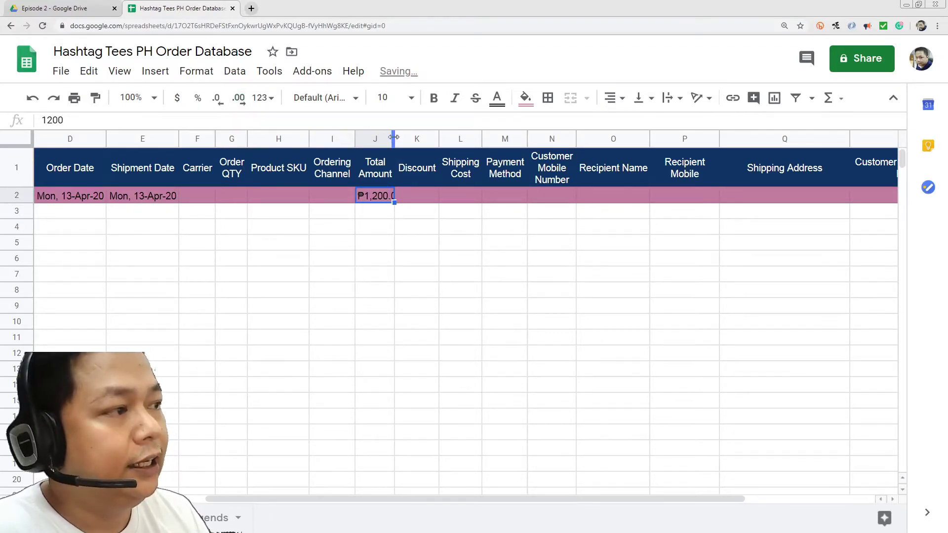
left_click_drag(393, 138, 411, 137)
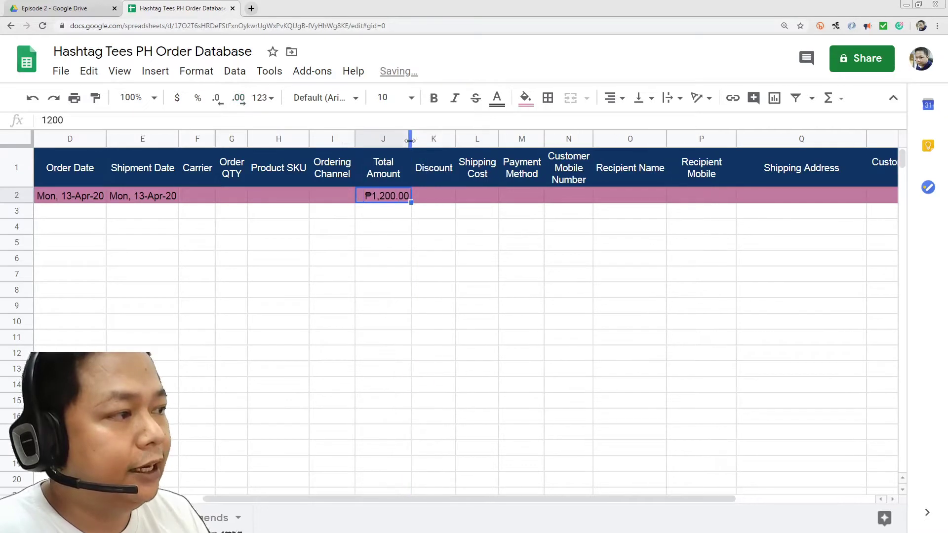
left_click(387, 233)
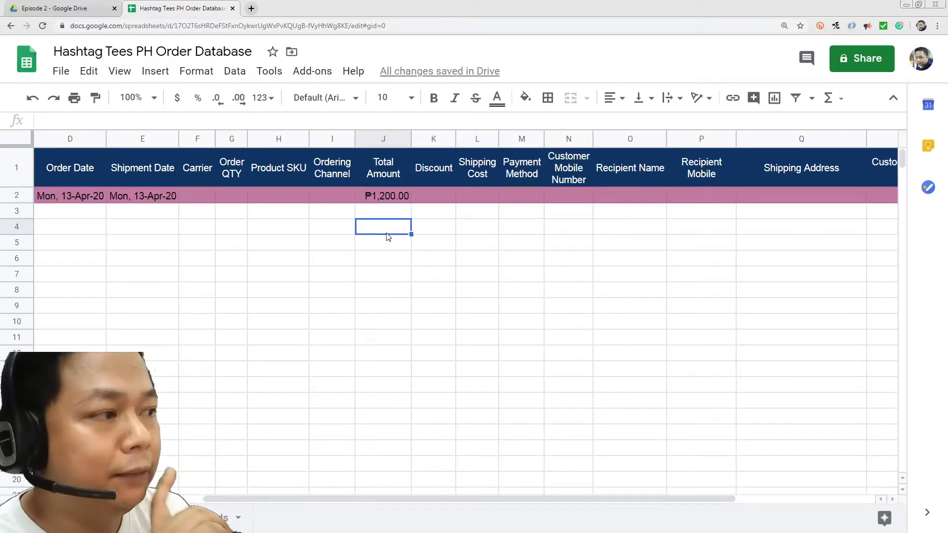
- Copy the peso-formatted total amount from J2 into the Discount cell K2 and the Shipping Cost cell L2
left_click(386, 199)
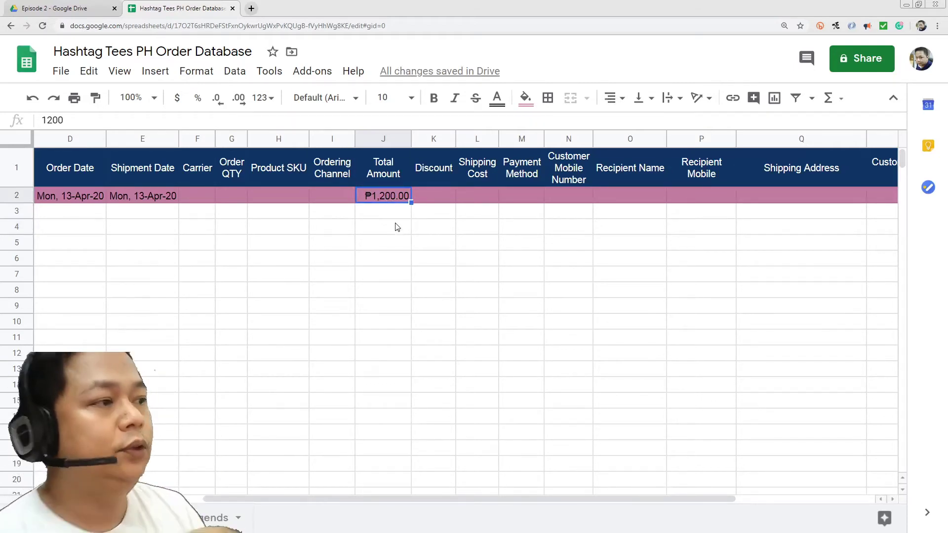
key("ctrl+c")
left_click(425, 199)
key("ctrl+v")
left_click(477, 197)
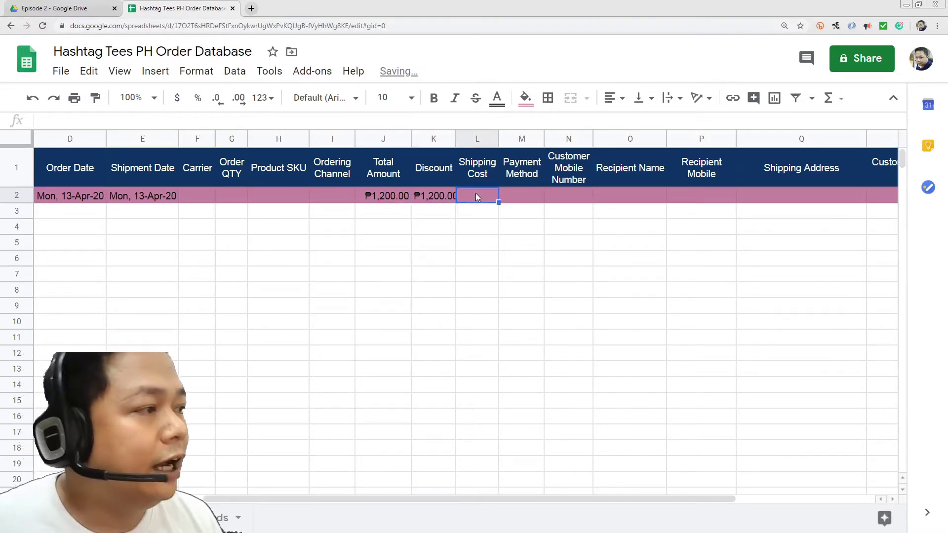
key("ctrl+v")
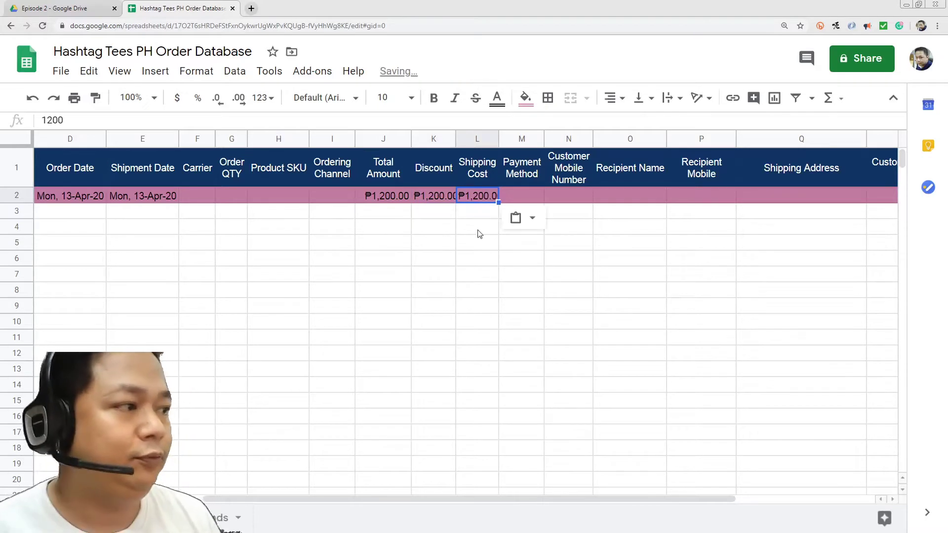
- Widen the Total Amount, Discount and Shipping Cost columns J to L together so their peso amounts fit
left_click(476, 234)
left_click_drag(375, 138, 484, 141)
left_click_drag(410, 137, 414, 136)
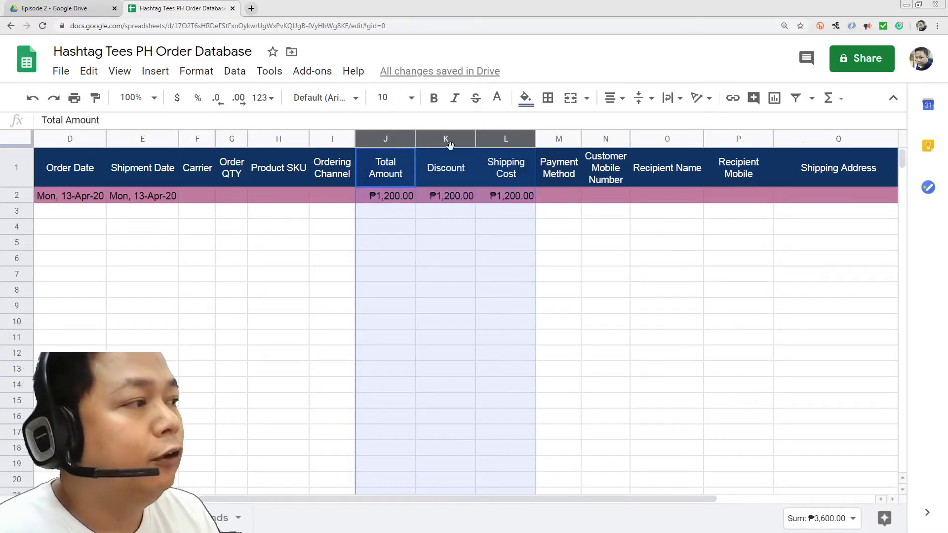
left_click(471, 246)
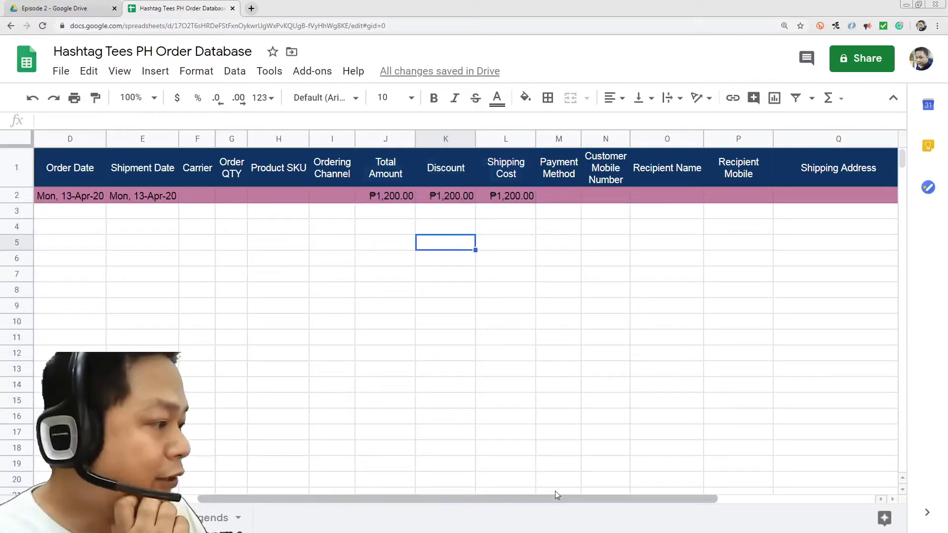
- Enter a sample dot-separated mobile number in the Customer Mobile Number cell N2 and widen column N to fit it
mouse_move(560, 499)
left_mouse_down()
mouse_move(773, 522)
mouse_move(572, 509)
left_mouse_up()
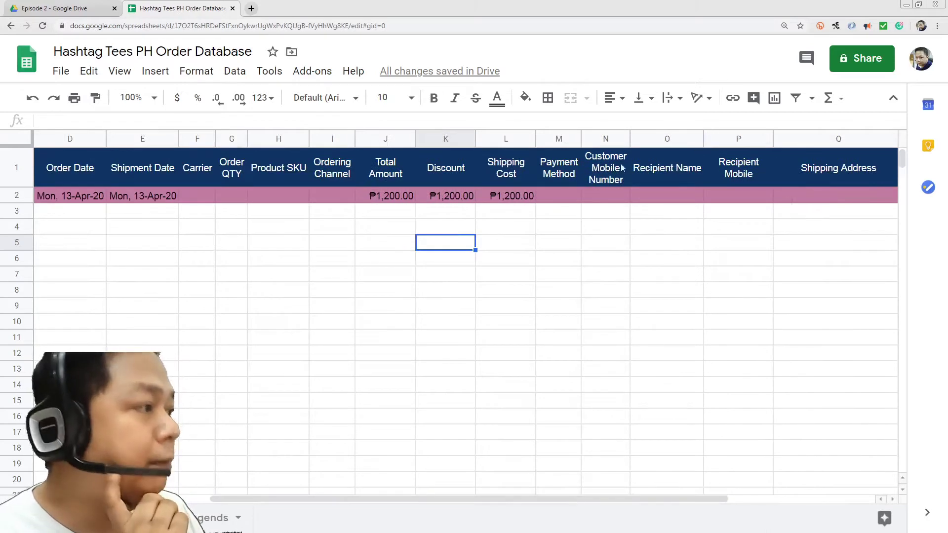
left_click(605, 198)
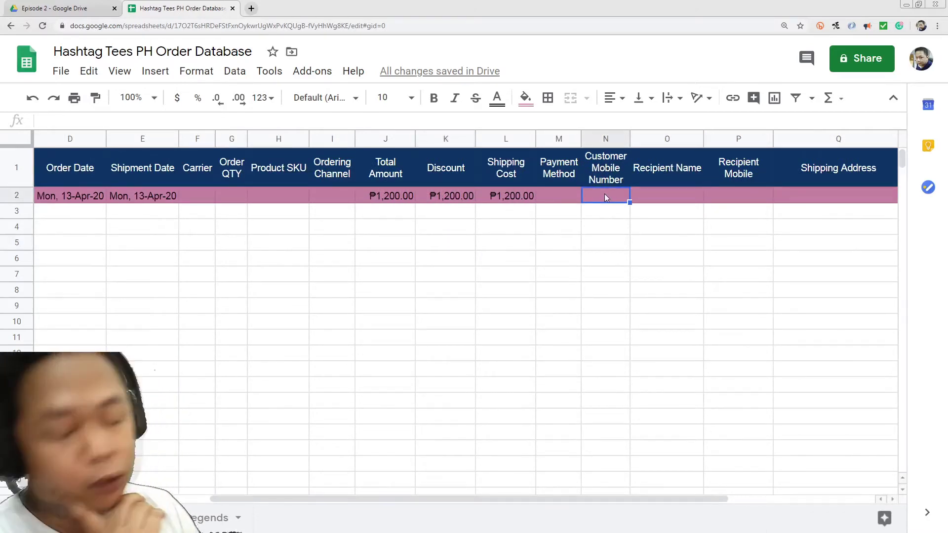
type("0999")
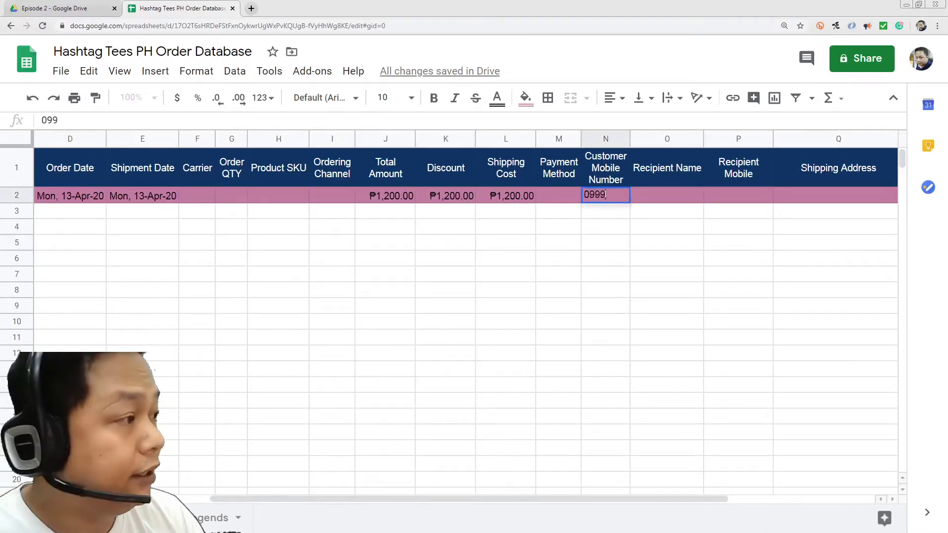
type(".123.4567")
key("Return")
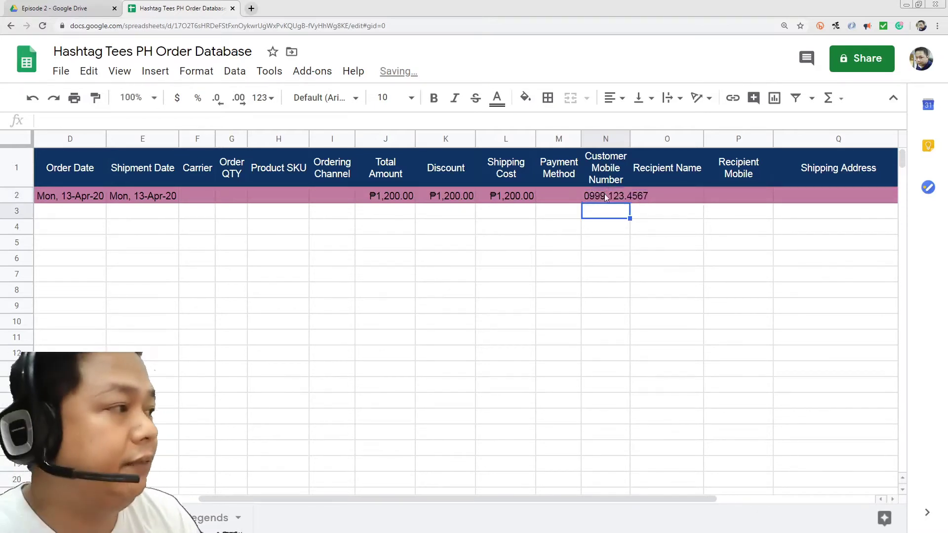
left_click_drag(630, 138, 651, 138)
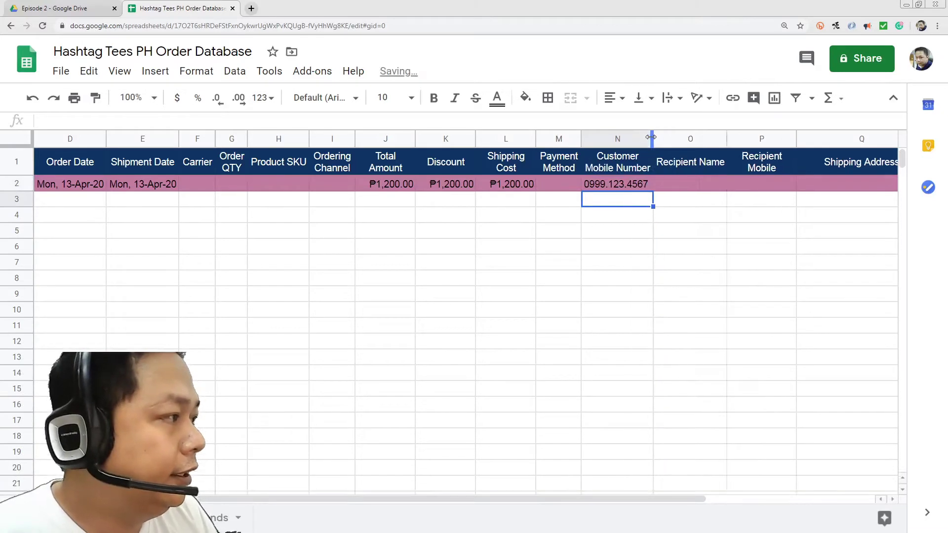
- Copy the customer's mobile number from N2 into the Recipient Mobile cell P2
left_click(633, 186)
key("ctrl+c")
left_click(745, 186)
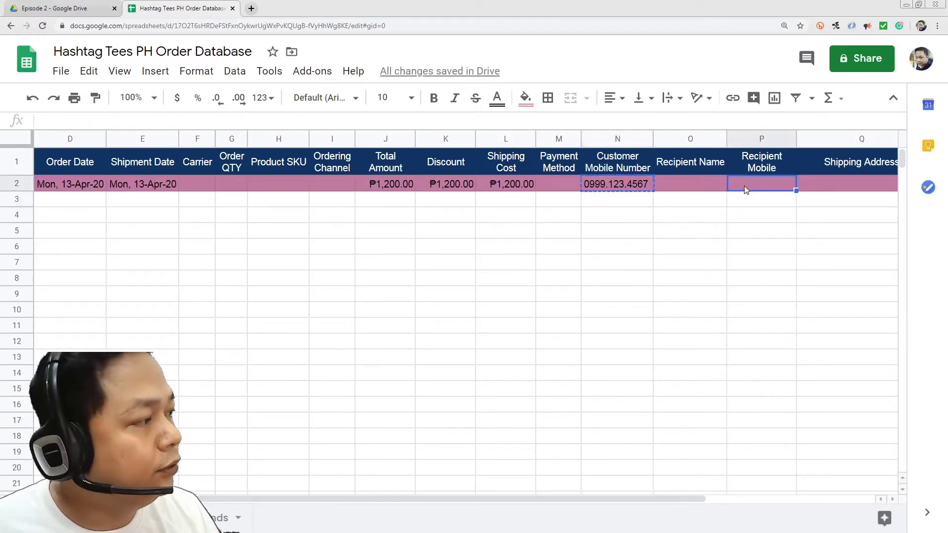
key("ctrl+v")
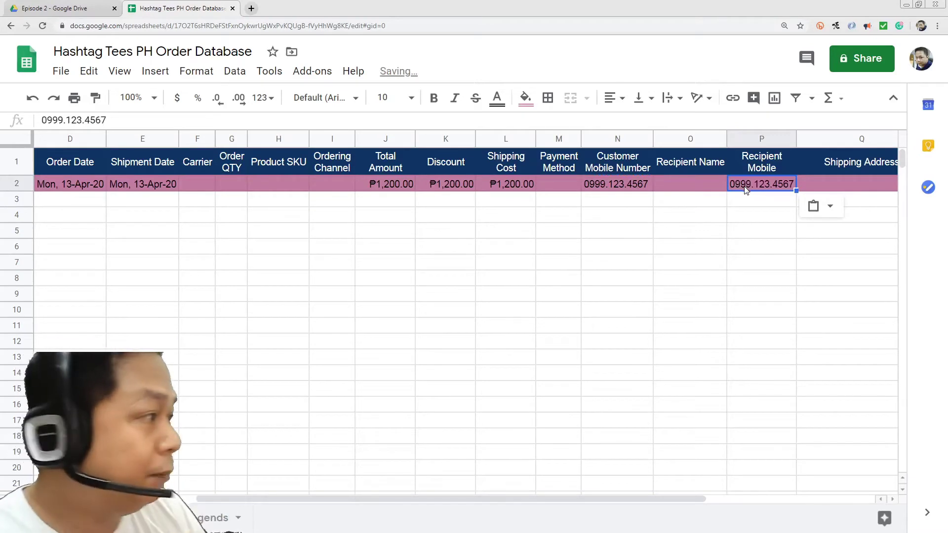
- Set the Customer Mobile Number column N and the Recipient Mobile column P to the same slightly wider width
left_click(620, 139)
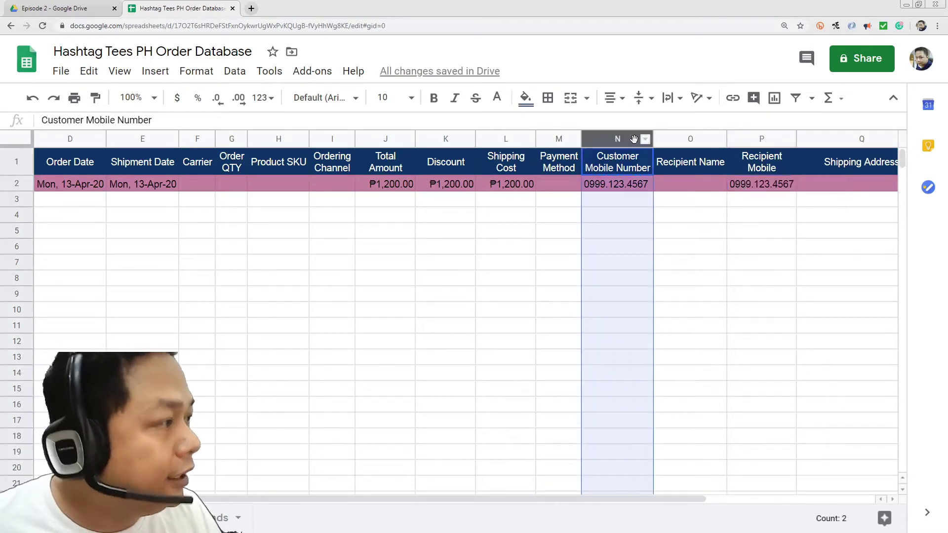
left_click(761, 139, "ctrl")
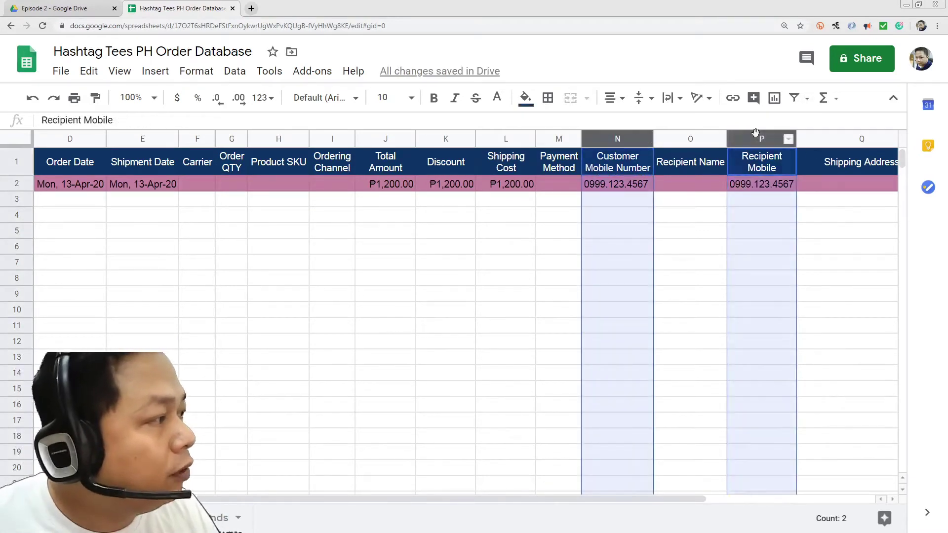
left_click(650, 138)
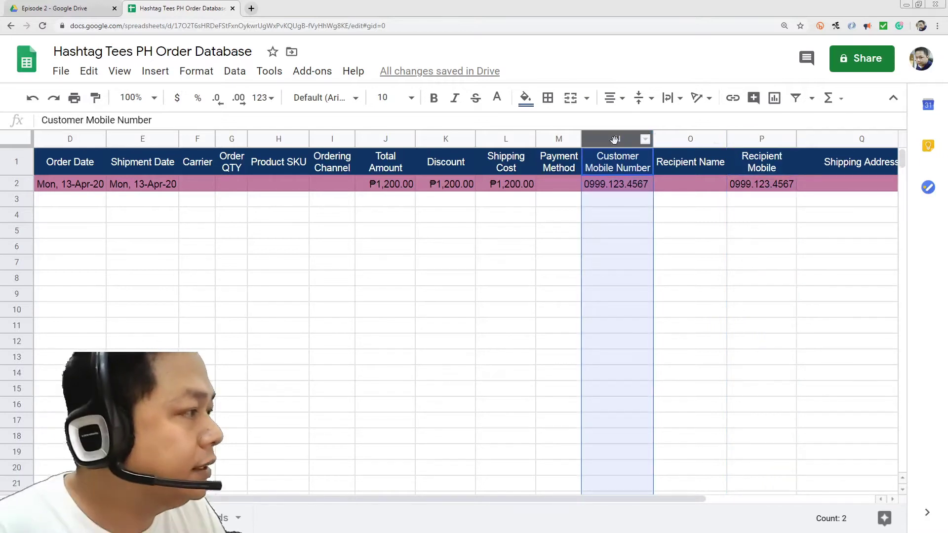
left_click(766, 138, "ctrl")
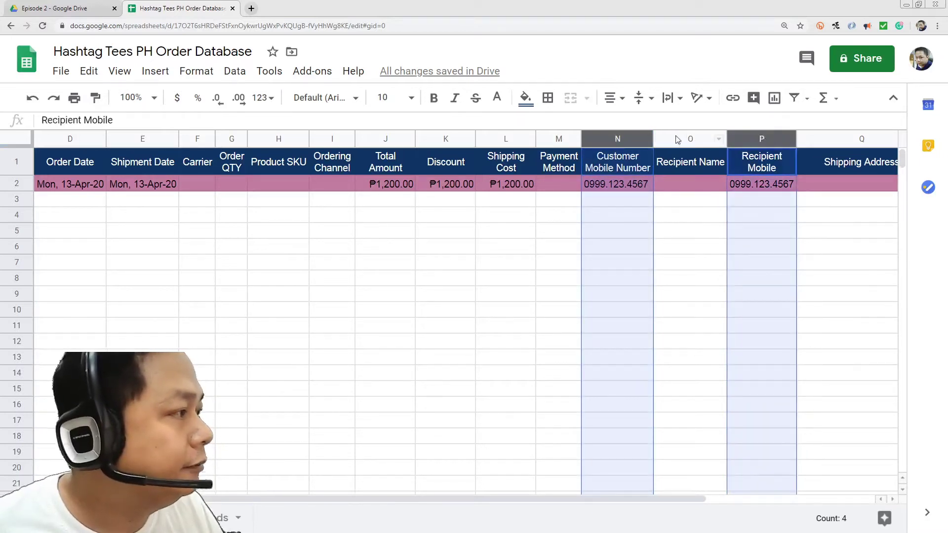
left_click_drag(655, 137, 655, 137)
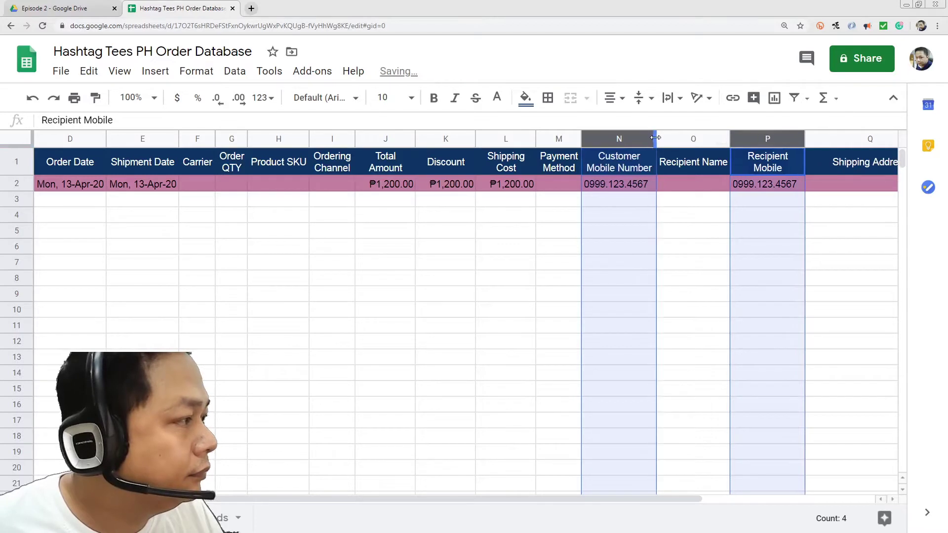
left_click(699, 243)
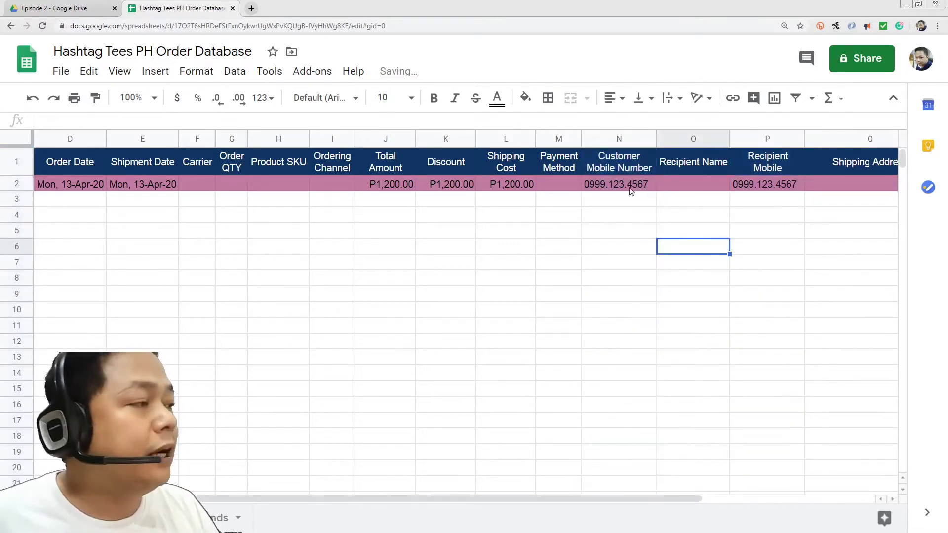
left_click(623, 141)
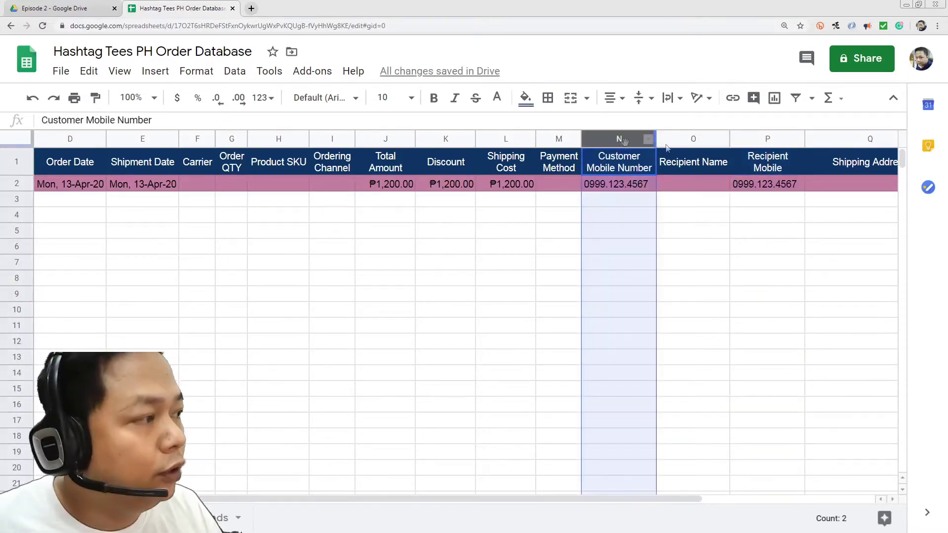
left_click(764, 142)
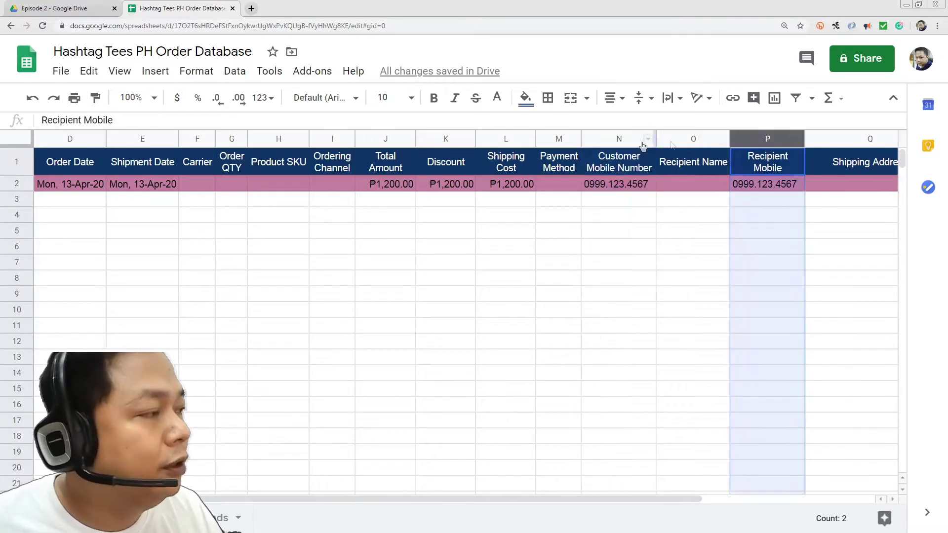
left_click(621, 139)
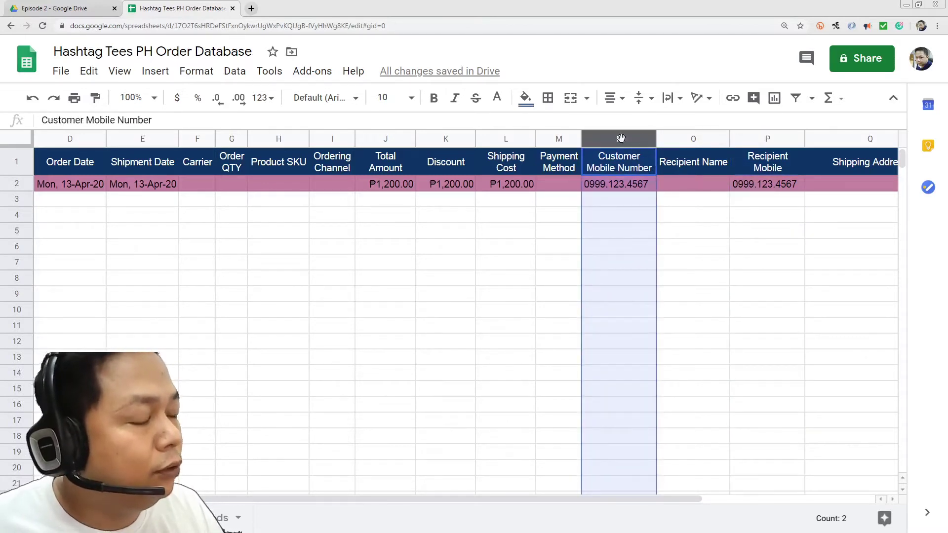
left_click(760, 140, "ctrl")
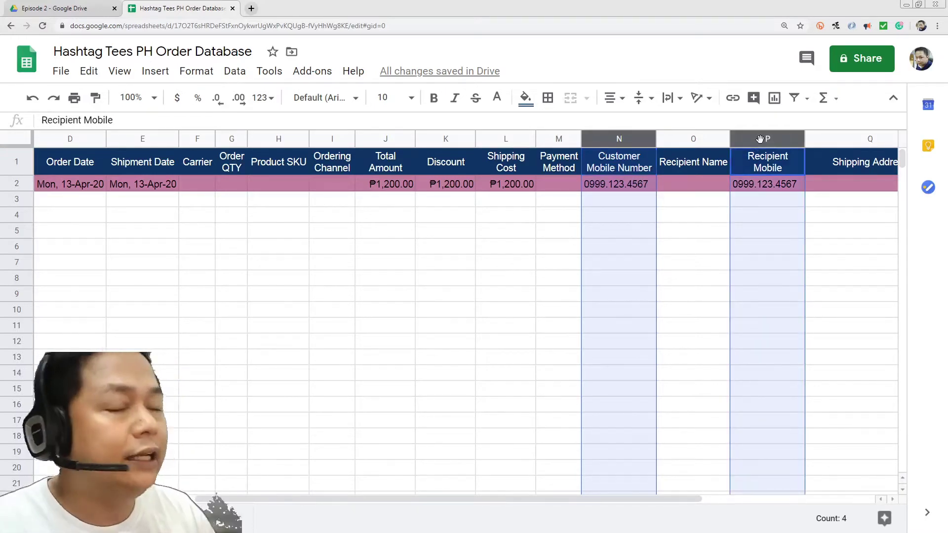
left_click(710, 246)
- Open the Legends sheet and widen column C, which holds the users' full names
scroll(635, 497, "right", 1)
left_click_drag(635, 502, 481, 490)
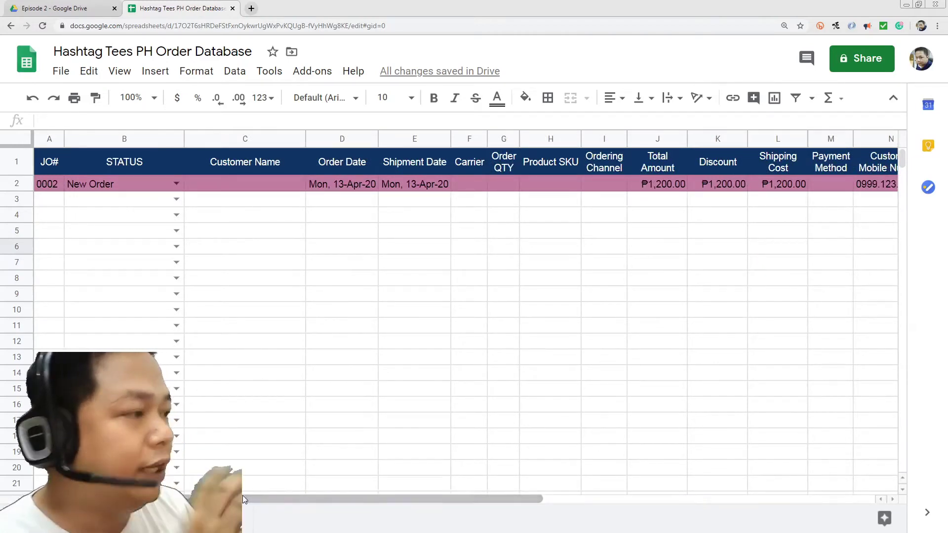
left_click(476, 188)
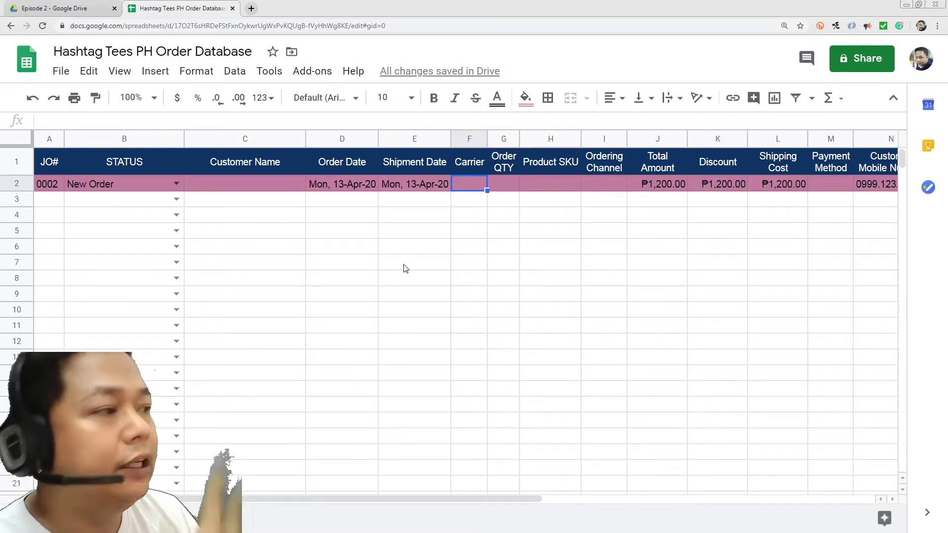
left_click(210, 523)
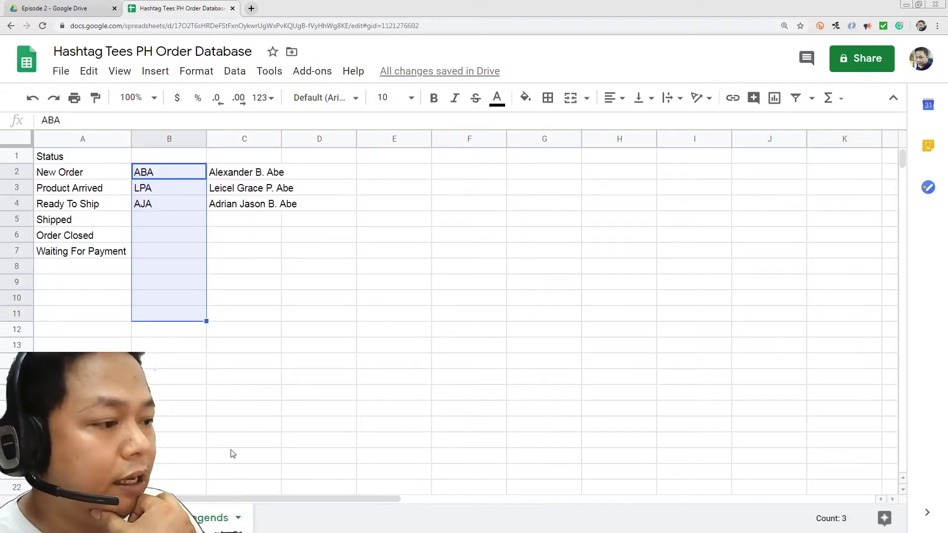
left_click_drag(281, 139, 310, 141)
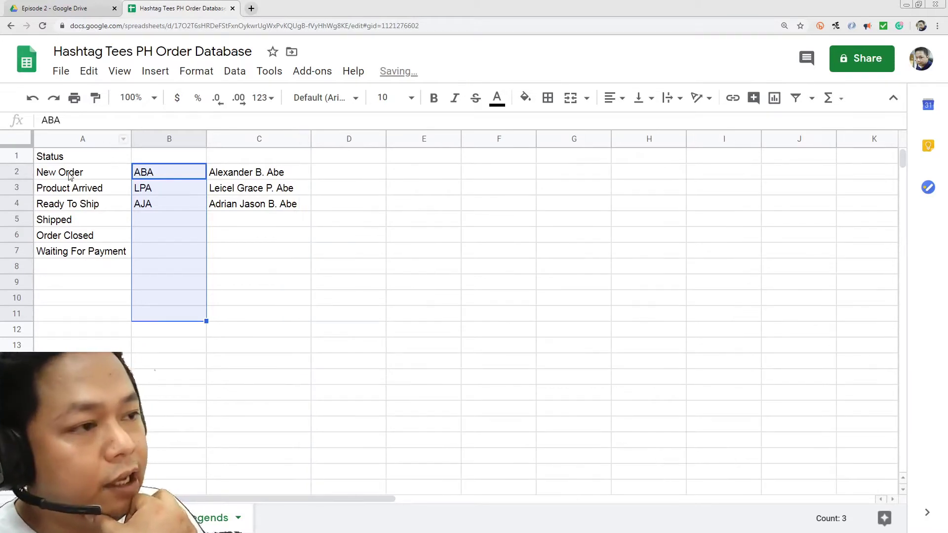
- Merge cells B1 and C1 on the Legends sheet and enter the heading User Code
left_click_drag(165, 158, 244, 160)
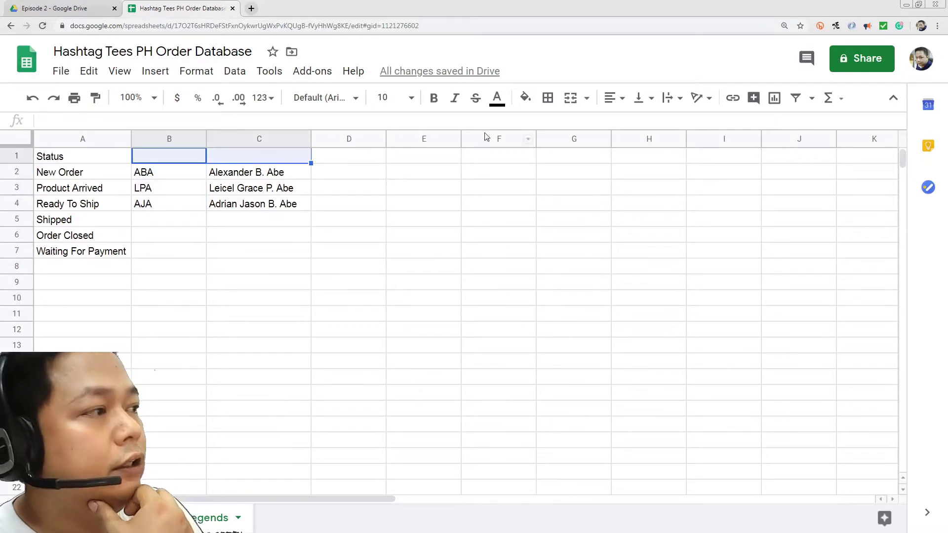
left_click(572, 98)
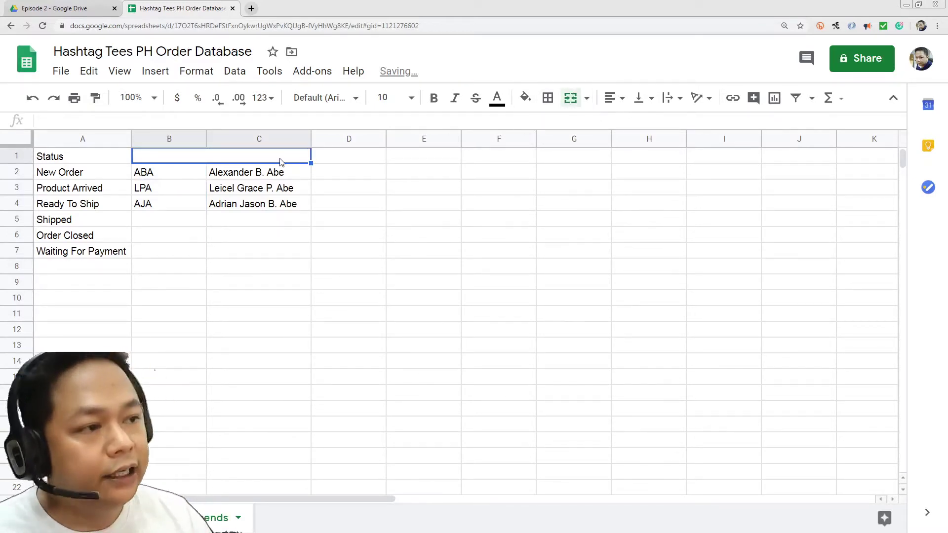
type("User Code")
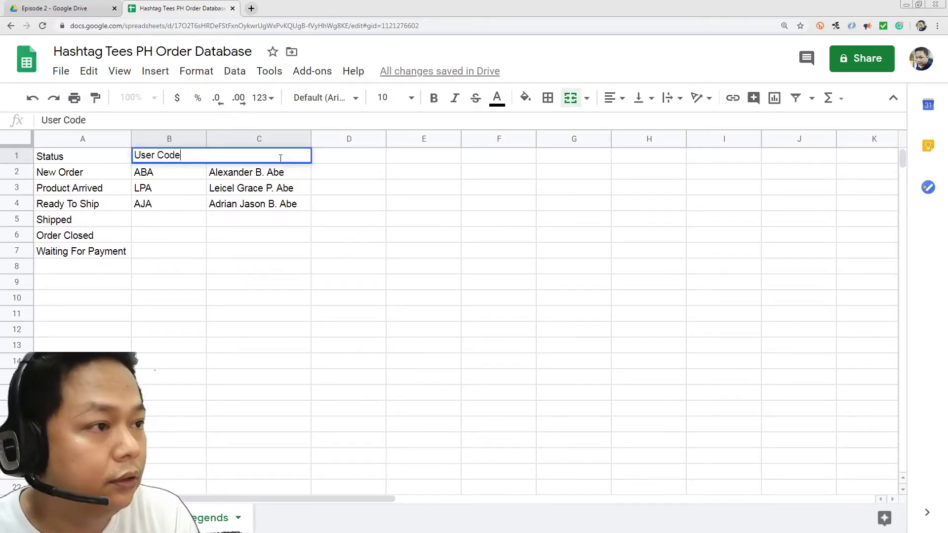
key("Return")
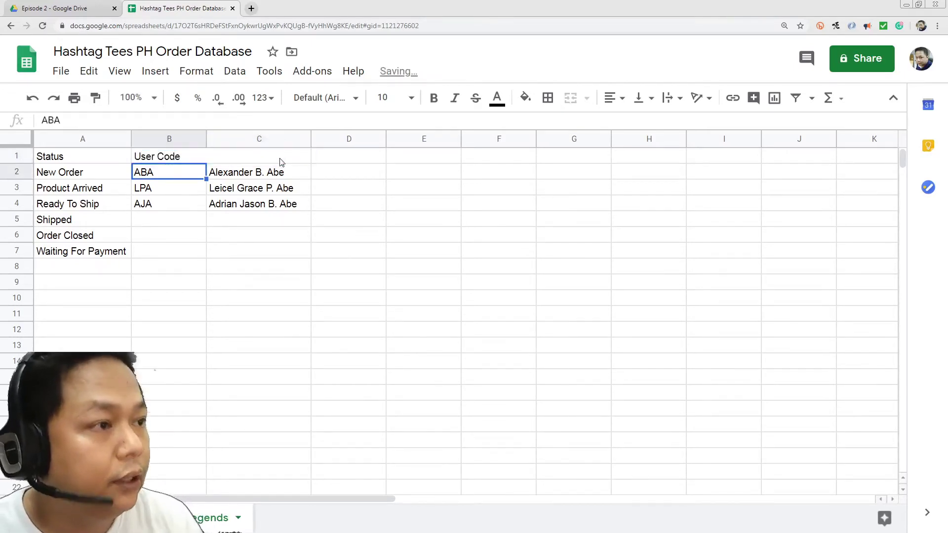
- Enter the heading Carrier in cell D1 of the Legends sheet
left_click_drag(343, 160, 392, 157)
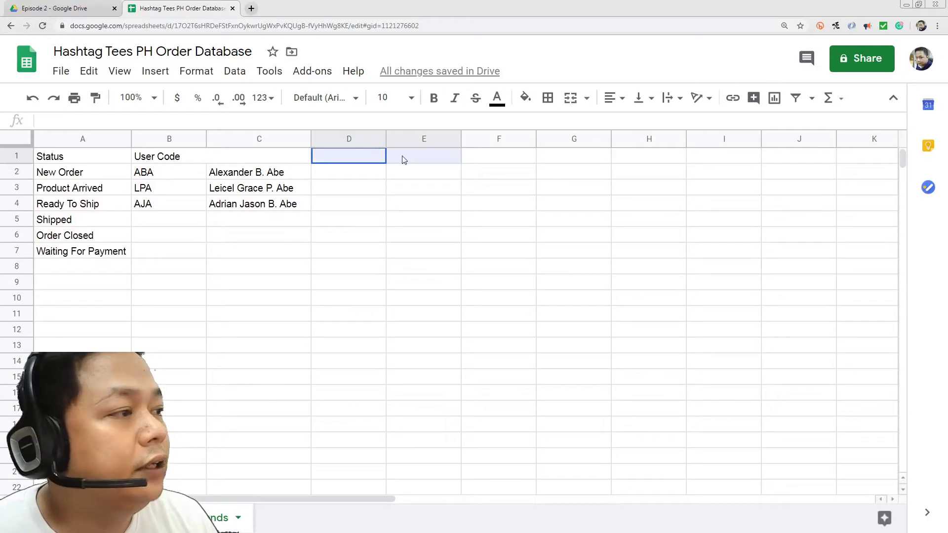
left_click(368, 157)
type("Carrier")
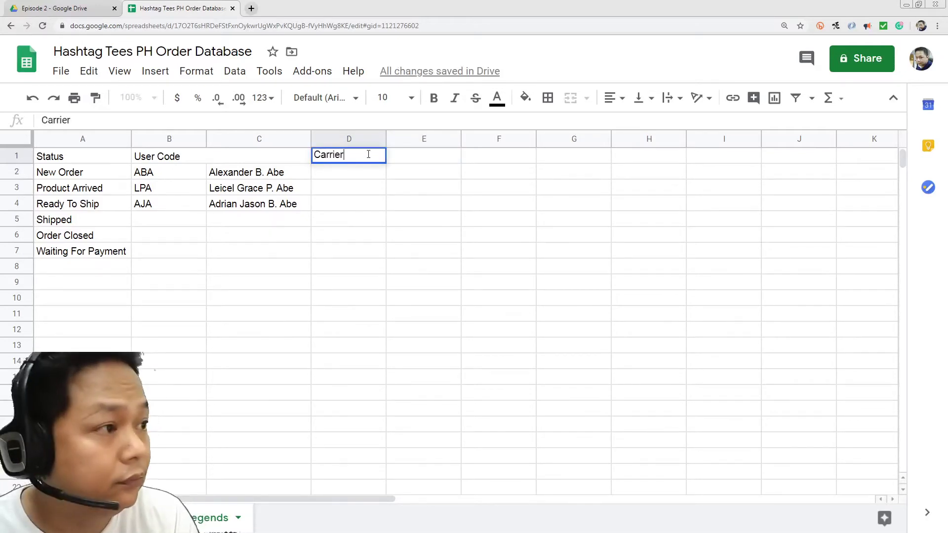
key("Return")
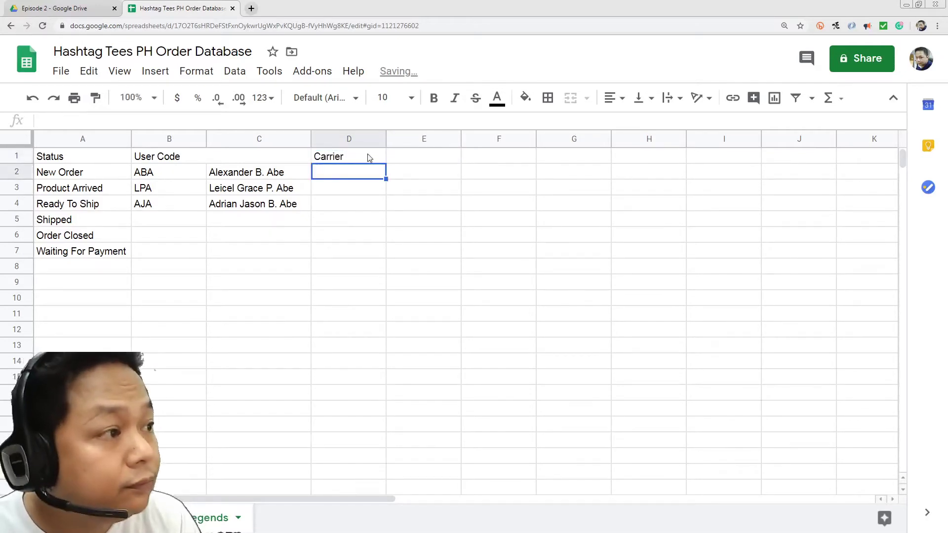
- List the carriers LBC, J&T and BAE in cells D2 to D4 under the Carrier heading
type("LBC")
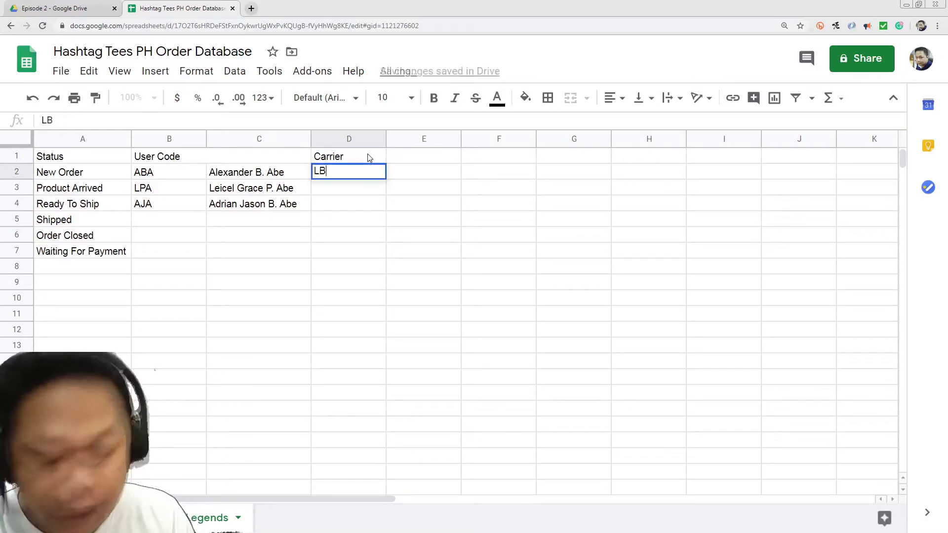
key("Return")
type("J&T")
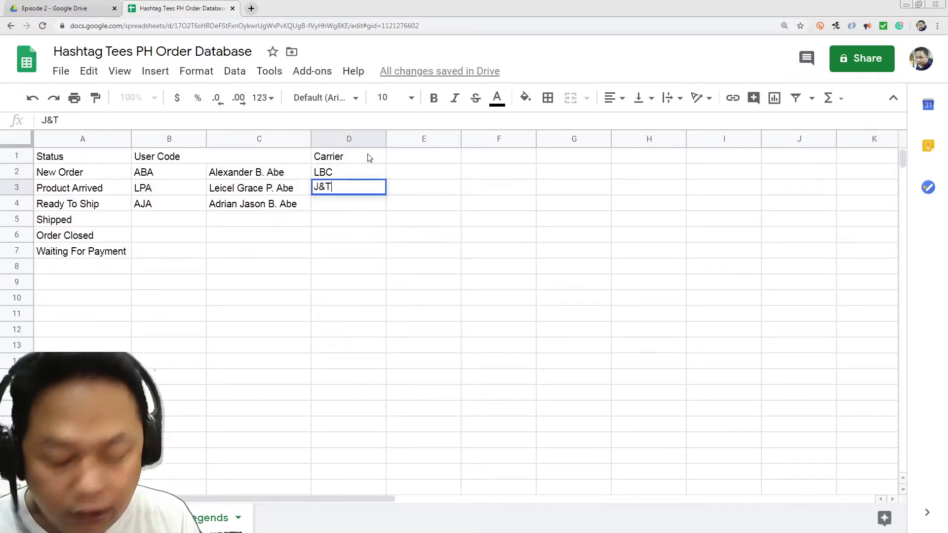
key("Return")
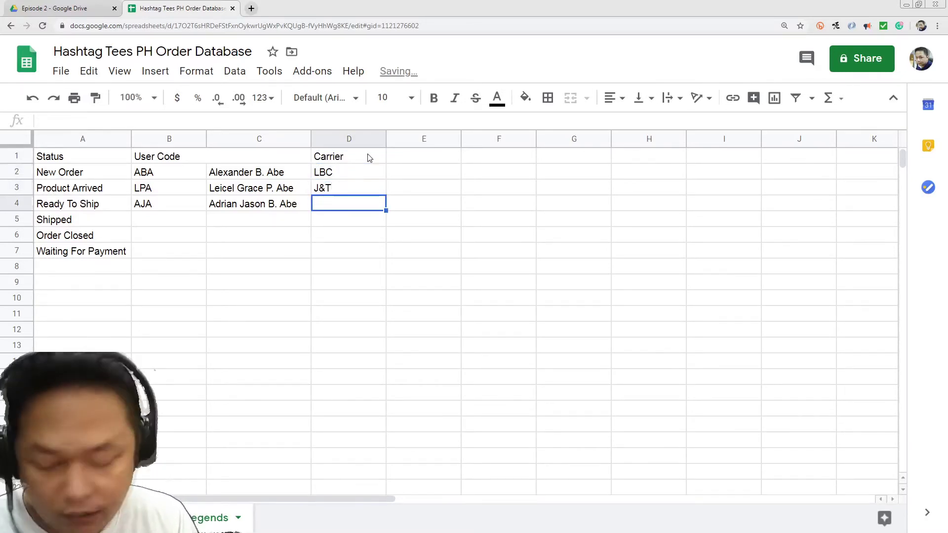
type("VAE")
key("BackSpace")
key("BackSpace")
key("BackSpace")
type("BAE")
key("Return")
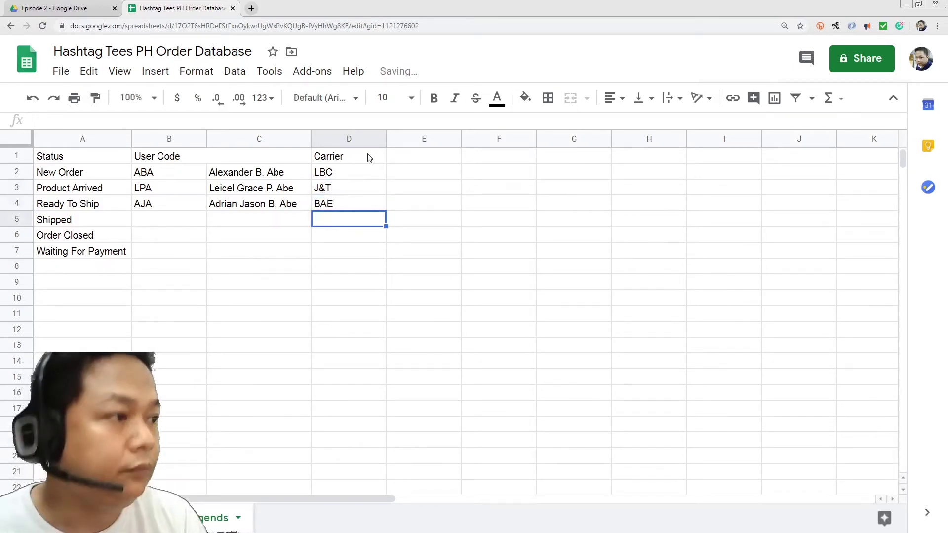
left_click(348, 174)
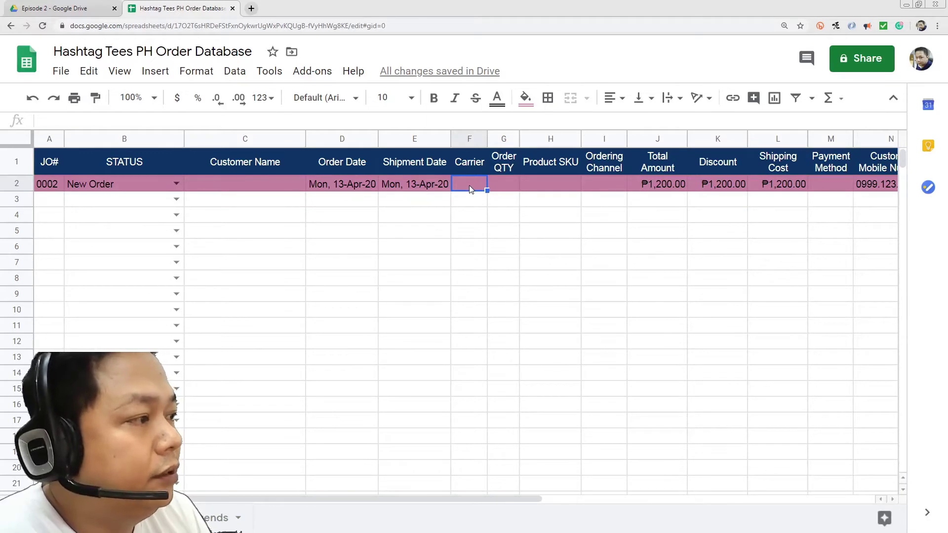
- Add a dropdown data validation to Carrier cell F2 of the BufferList sheet, sourced from the range Legends!D2:D11
right_click(469, 189)
scroll(514, 483, "down", 2)
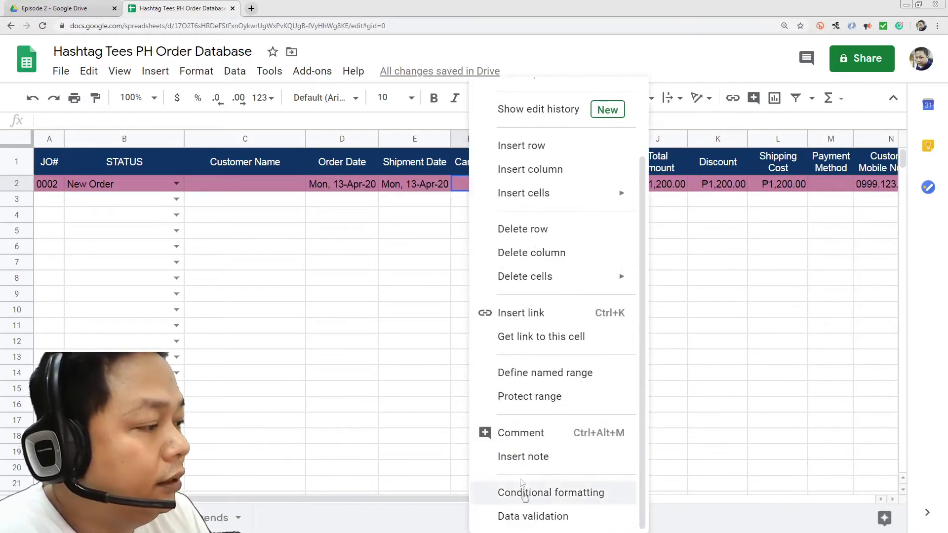
left_click(522, 518)
left_click(561, 252)
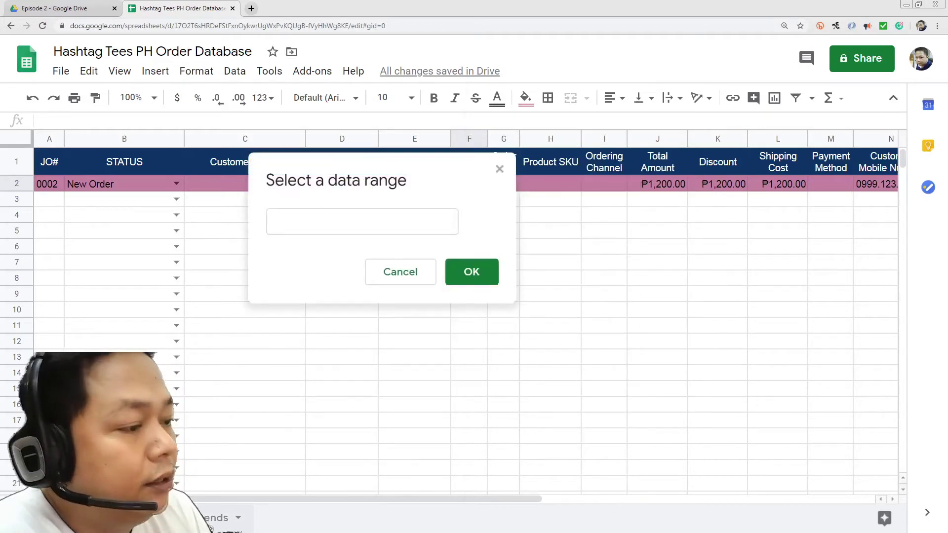
left_click(210, 518)
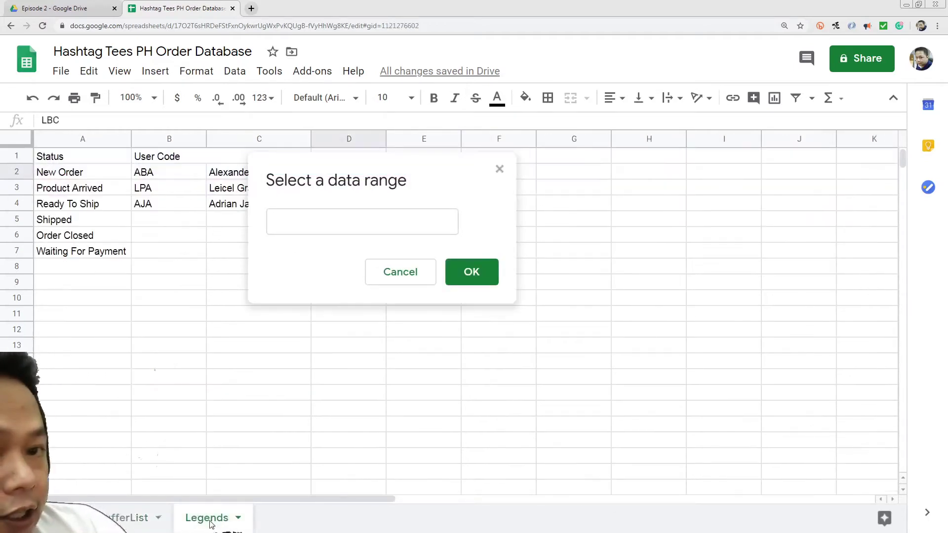
left_click_drag(328, 170, 657, 147)
left_click_drag(363, 173, 374, 319)
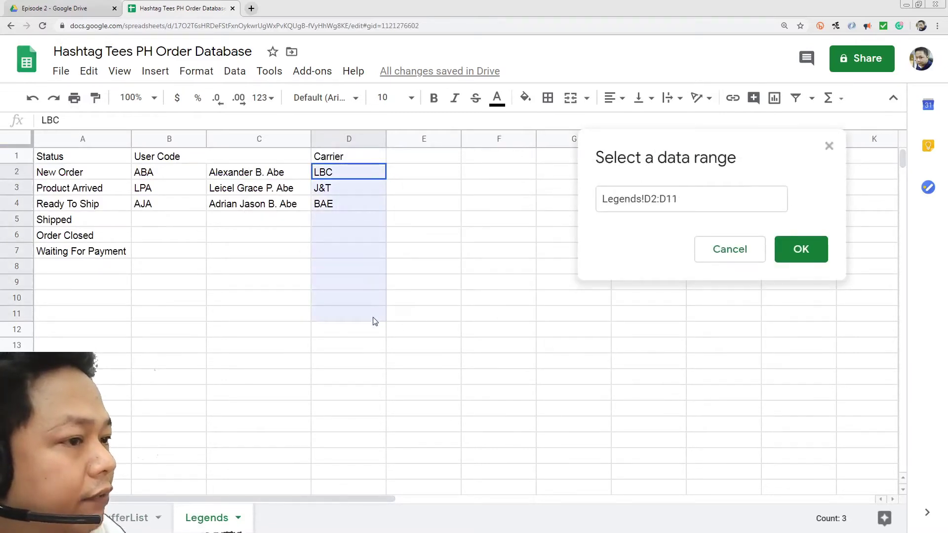
left_click(800, 250)
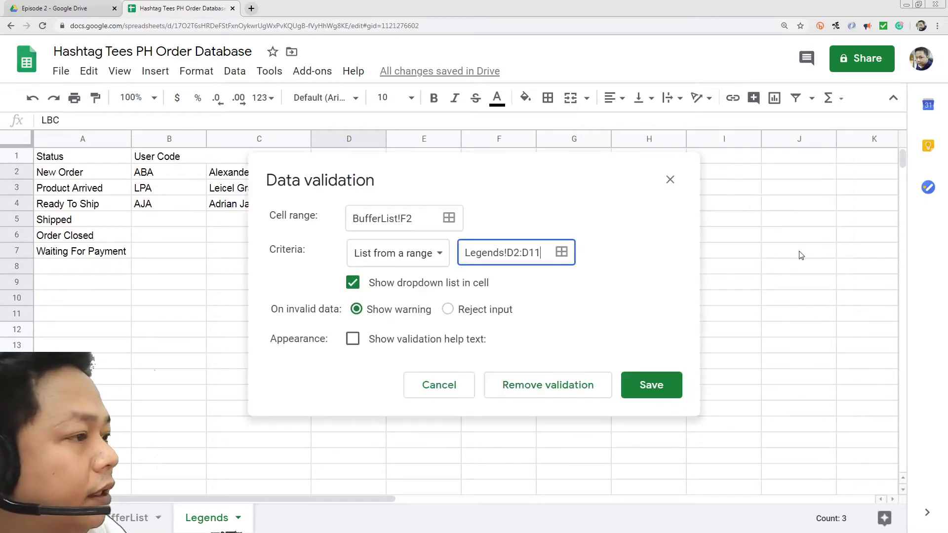
left_click(651, 385)
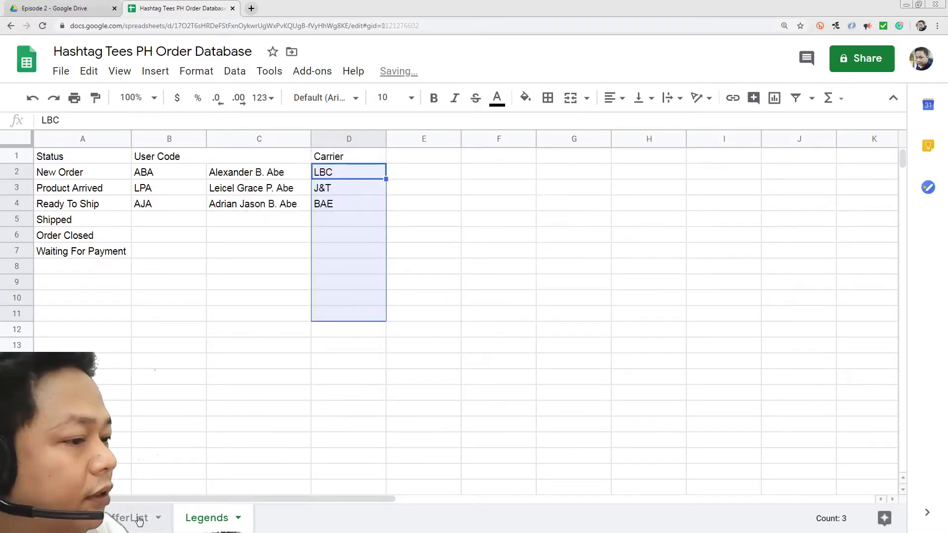
- Pick BAE as the carrier of the sample order in cell F2 of the BufferList sheet
left_click(139, 519)
left_click(479, 184)
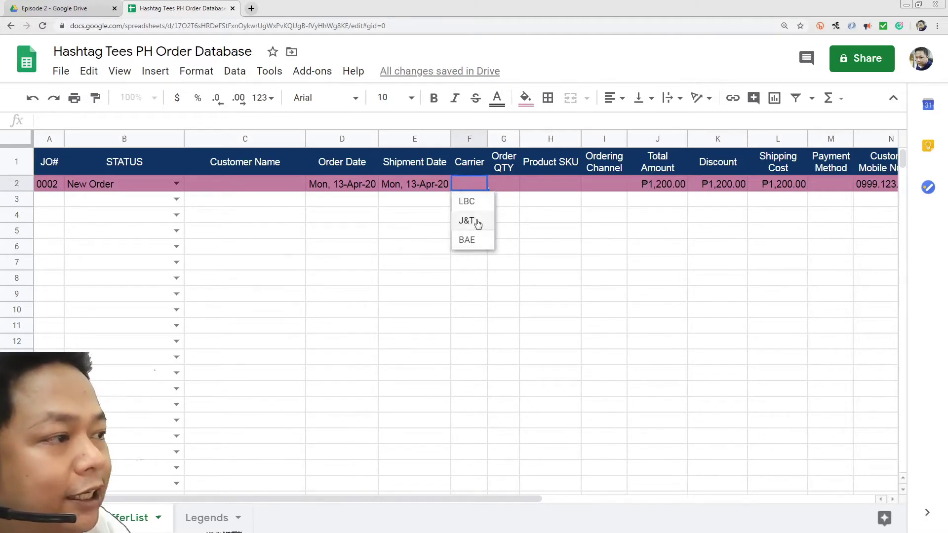
left_click(467, 240)
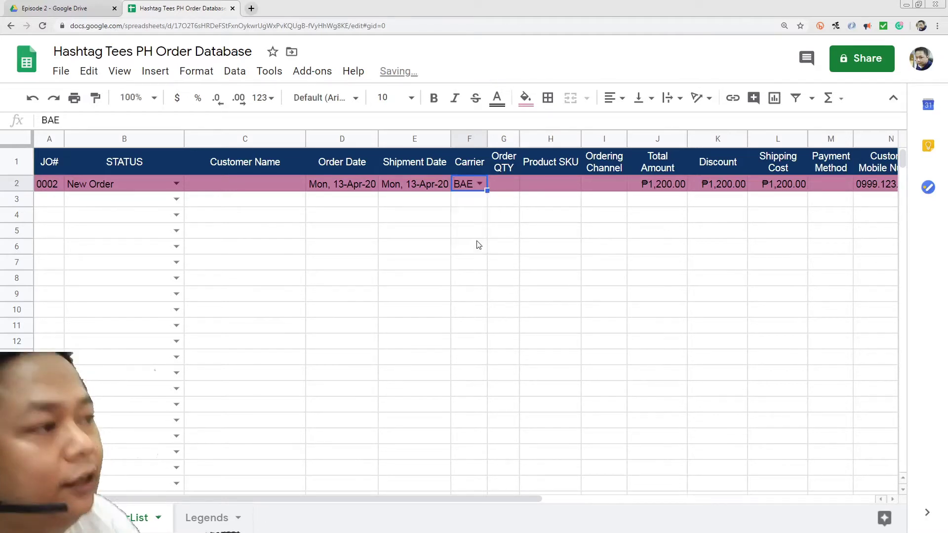
left_click(460, 262)
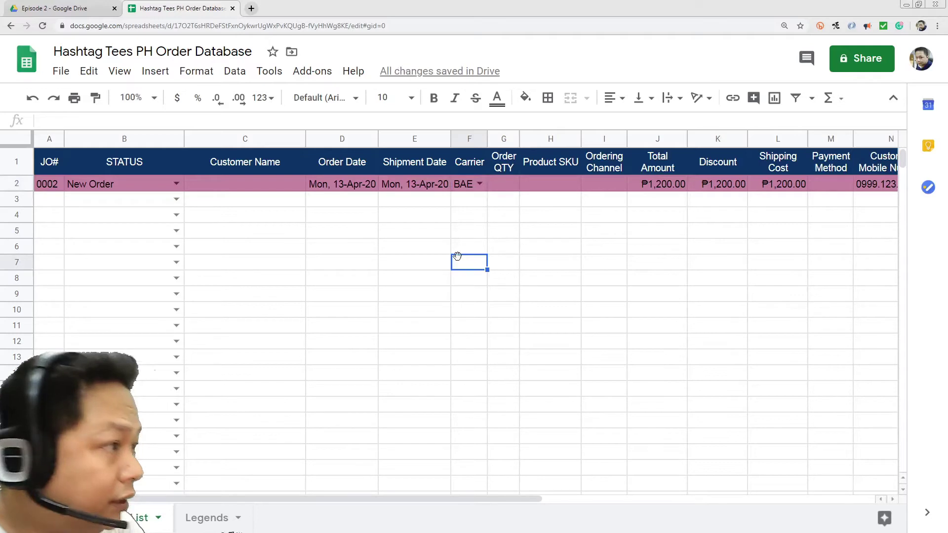
- Enter an order quantity of 5 in cell G2 for the sample order
left_click(506, 188)
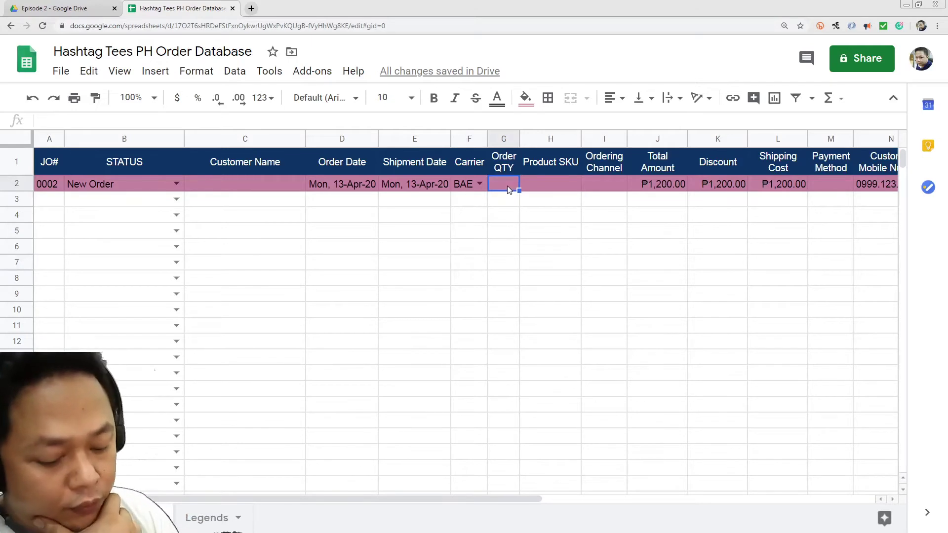
type("5")
key("Return")
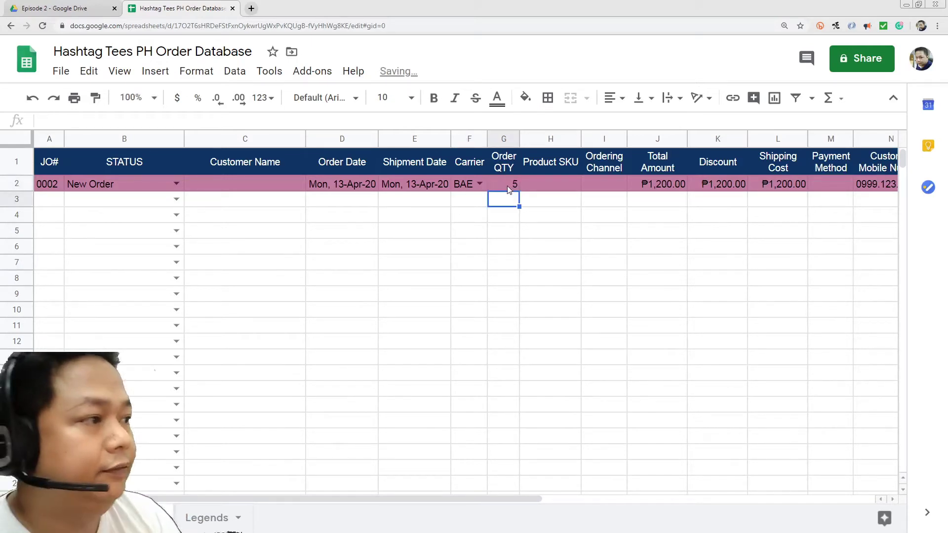
- Center-align the whole Order QTY column horizontally
left_click(507, 186)
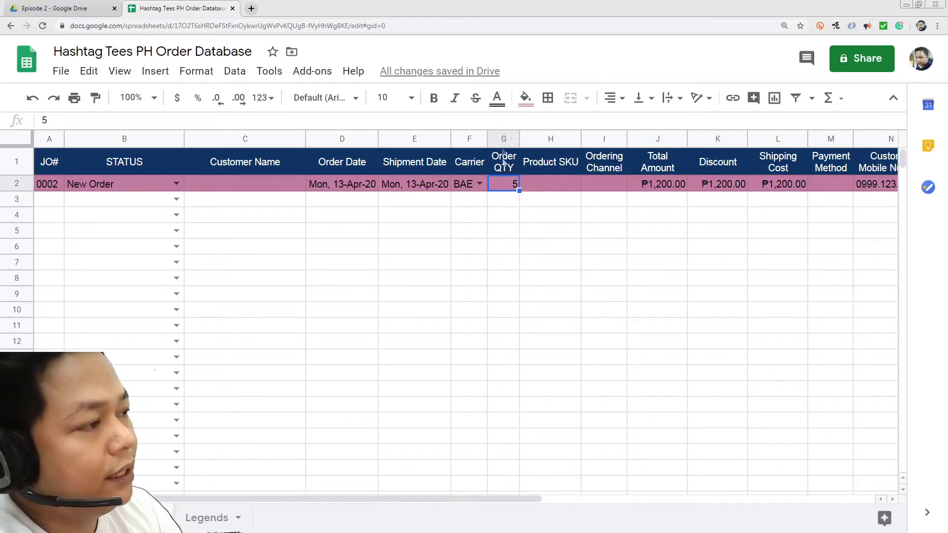
left_click(503, 140)
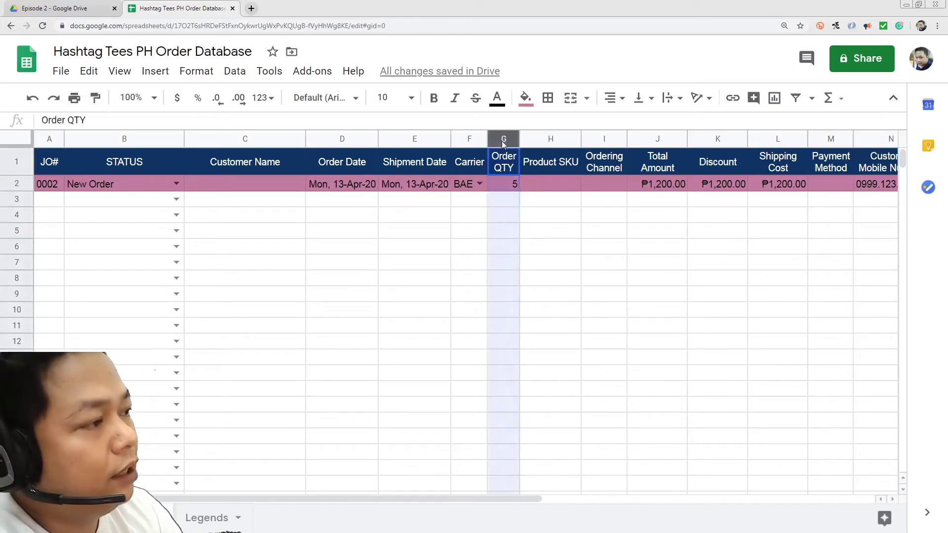
left_click(615, 101)
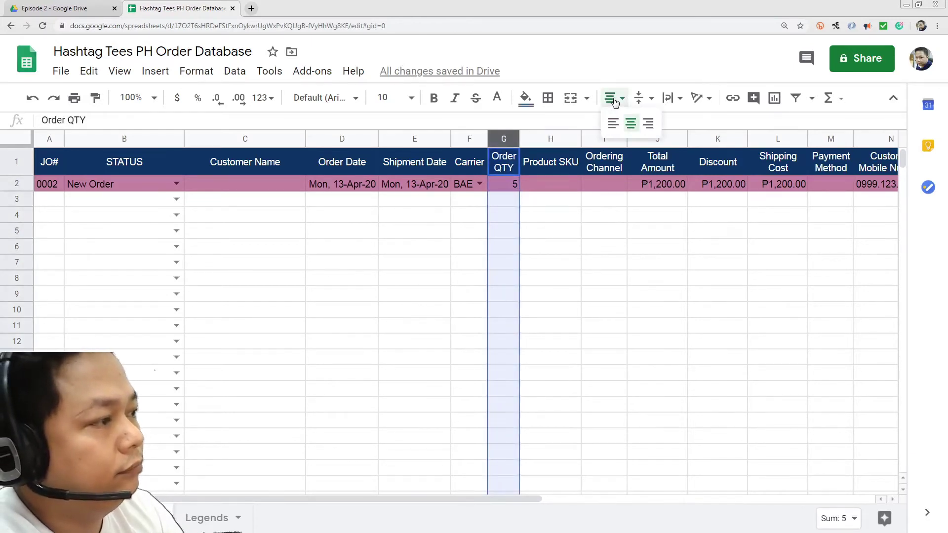
left_click(630, 123)
left_click(544, 309)
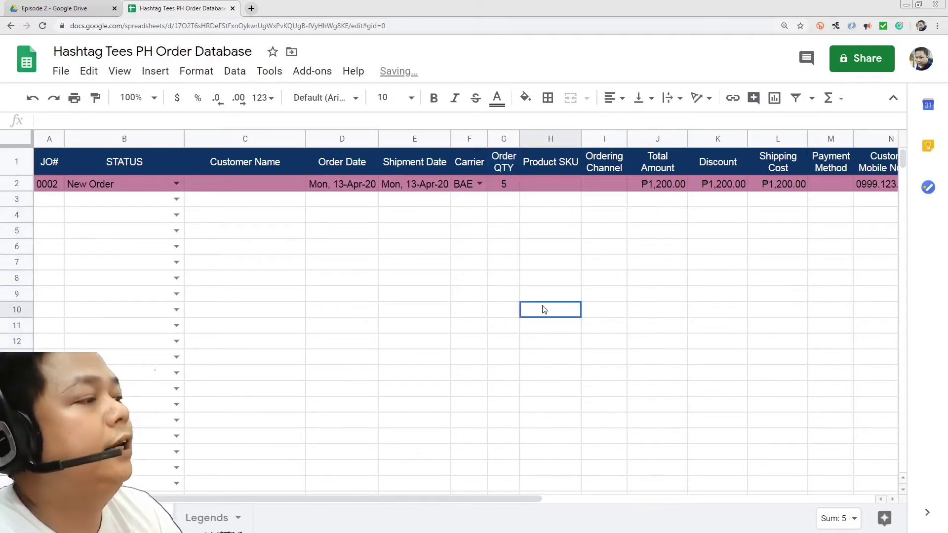
- Enter the heading Ordering Channer in cell E1 of the Legends sheet
left_click(608, 185)
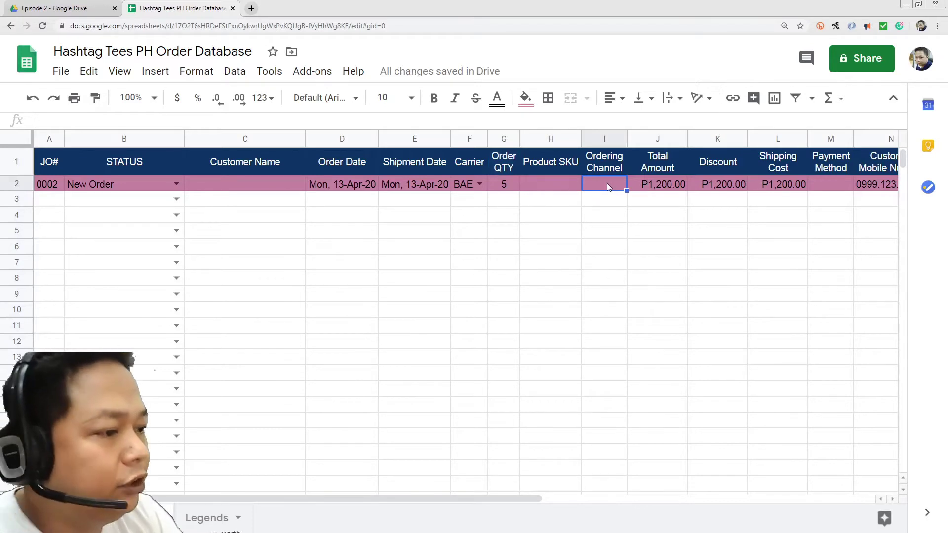
left_click(207, 518)
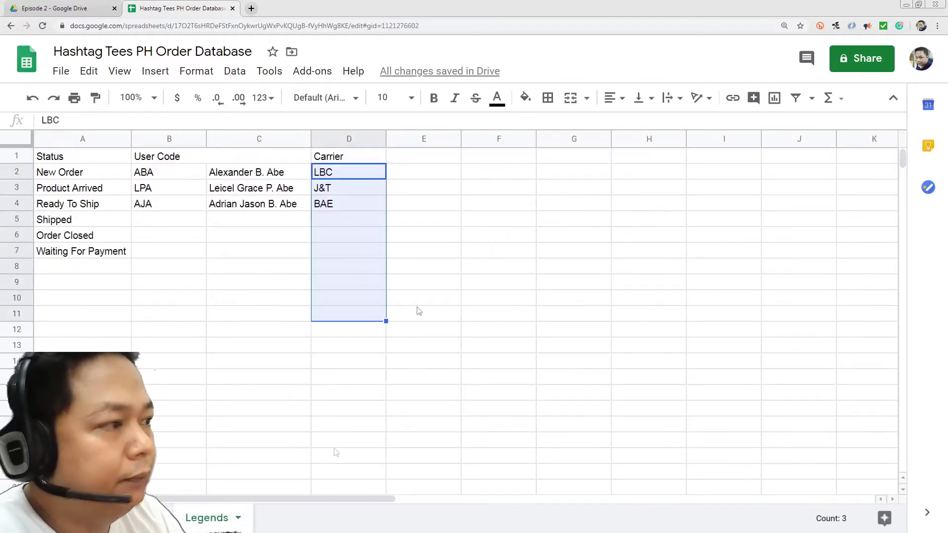
left_click(419, 159)
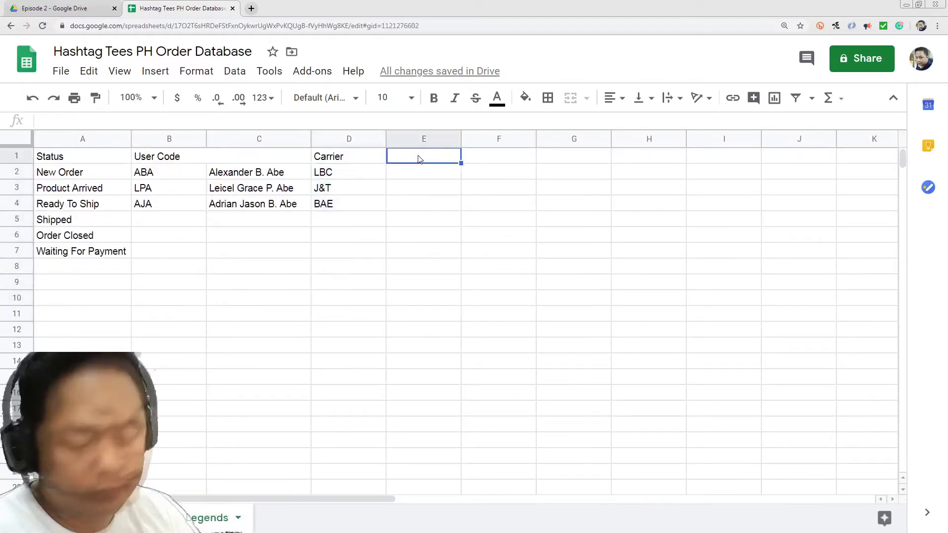
type("Orde")
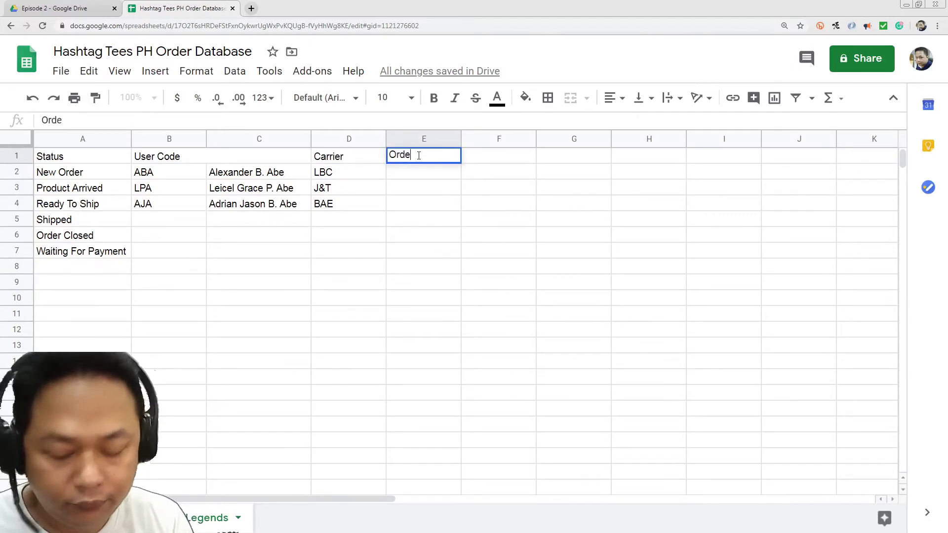
type("ring Channer")
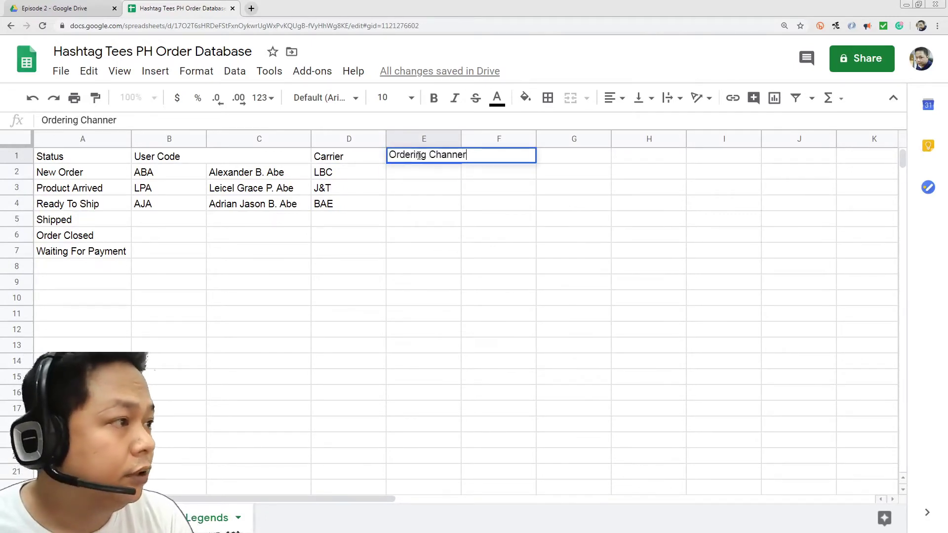
key("Return")
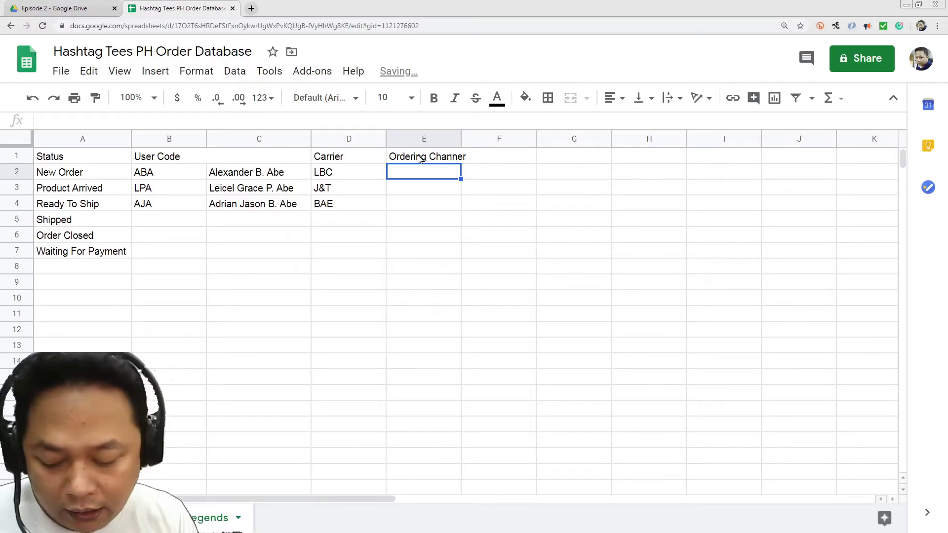
- Add the first ordering channel in row 2, with code FBPAGE in E2 and description Facebook Page in F2
type("FB")
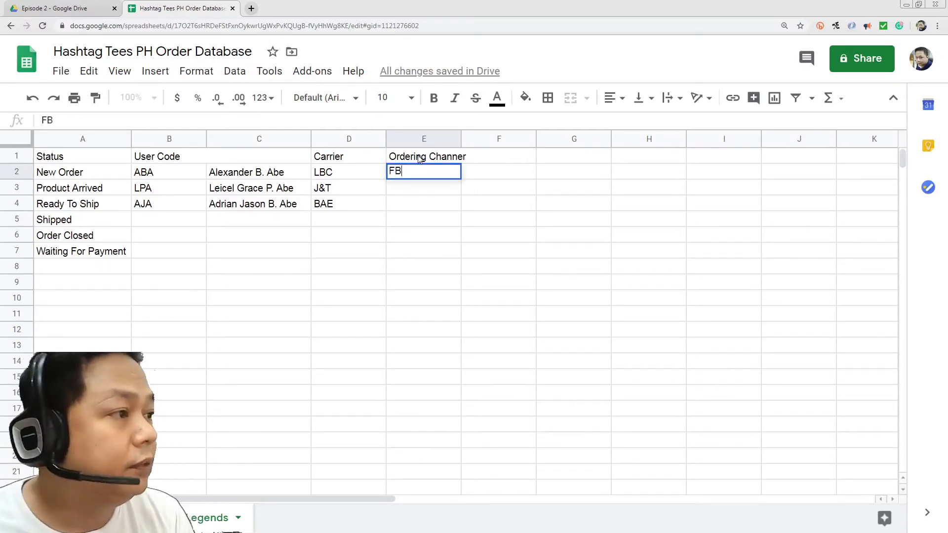
type("P")
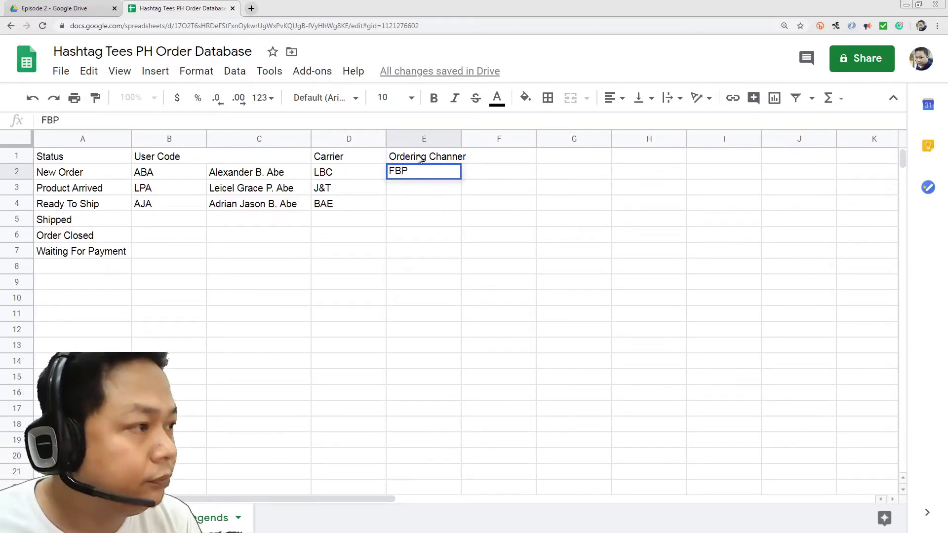
type("AGE")
key("Tab")
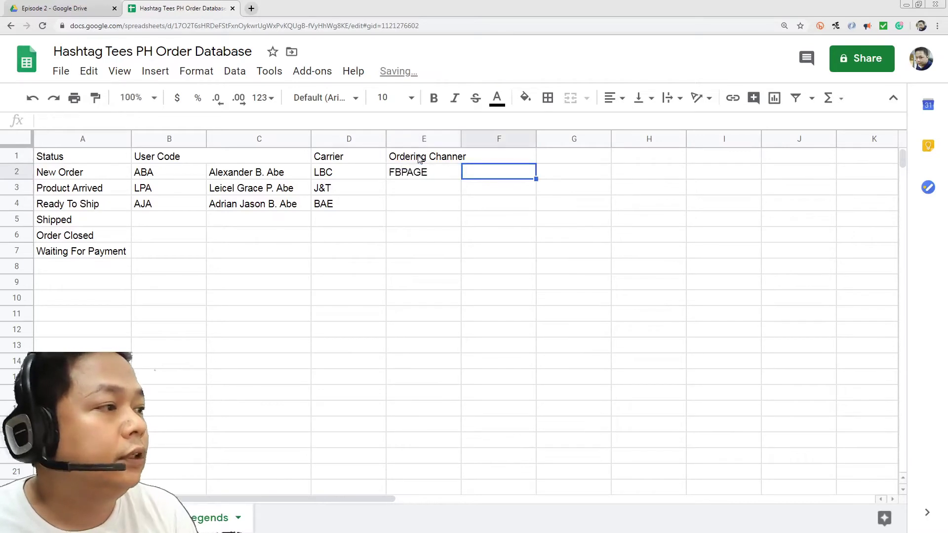
type("F")
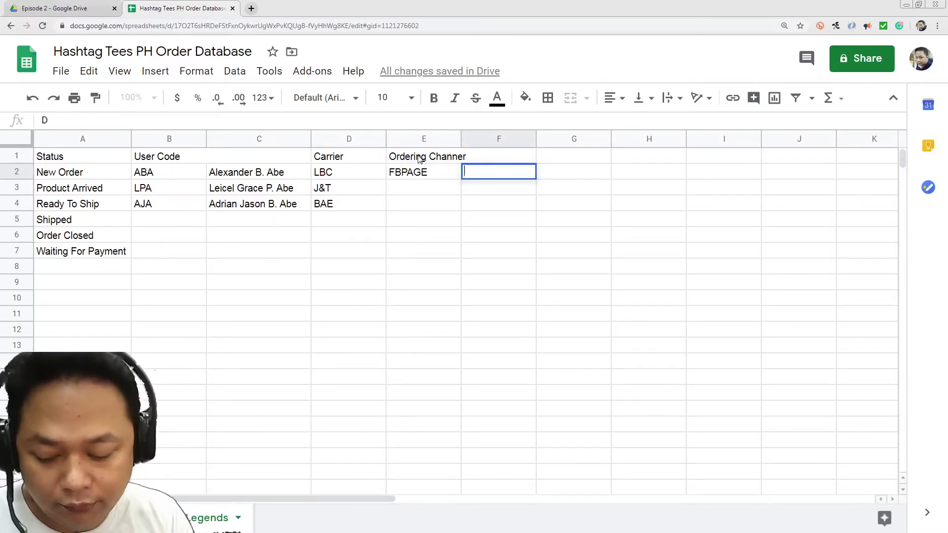
type("aceb")
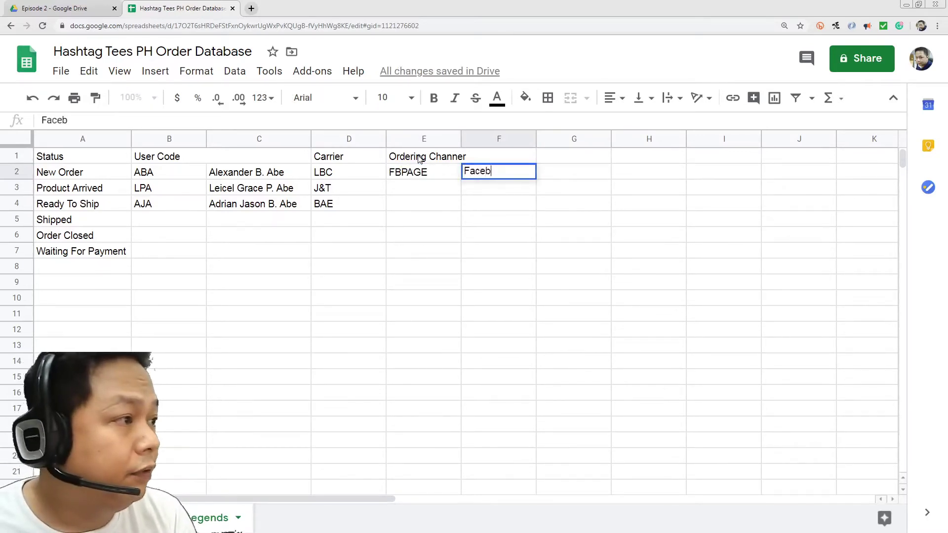
type("ook Page")
key("Return")
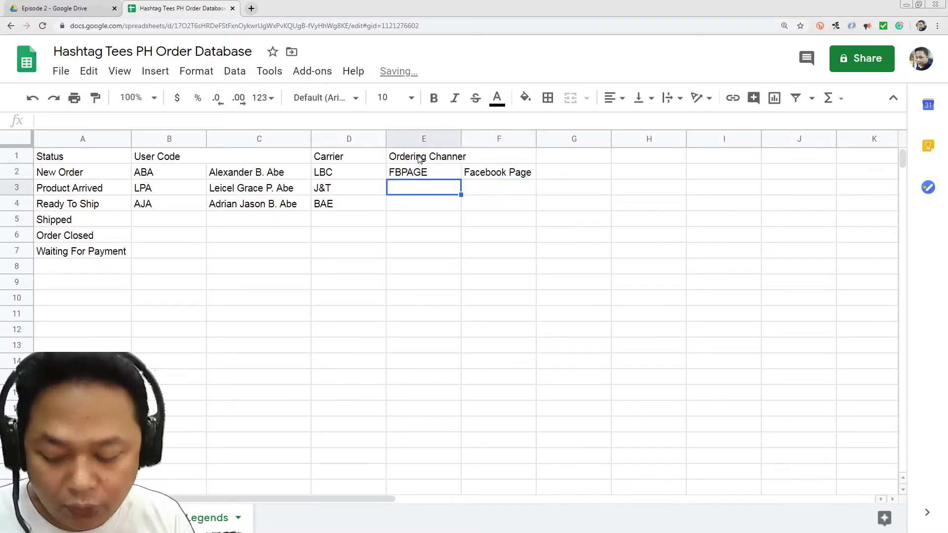
- Add the second ordering channel in row 3, with code FBGRUP in E3 and description Facebook Group in F3
type("FBG")
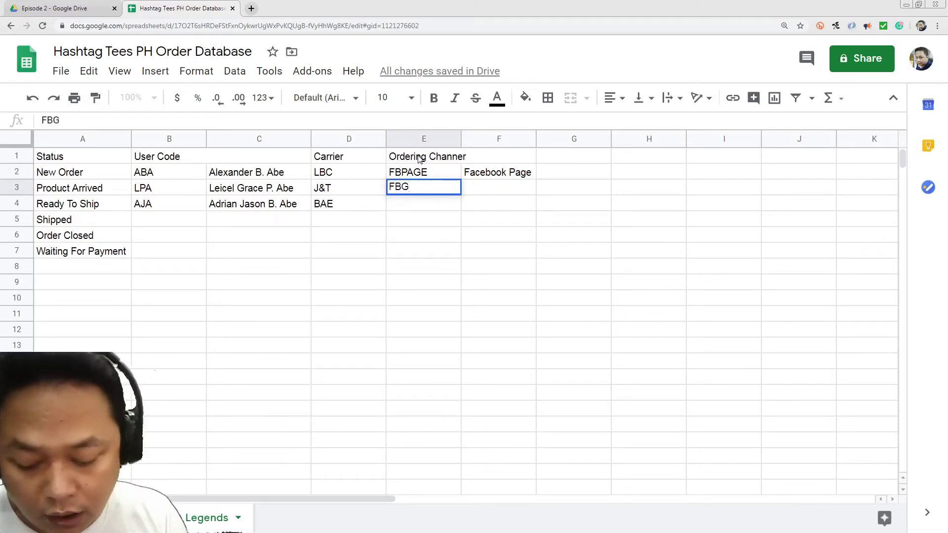
type("RUP")
key("Return")
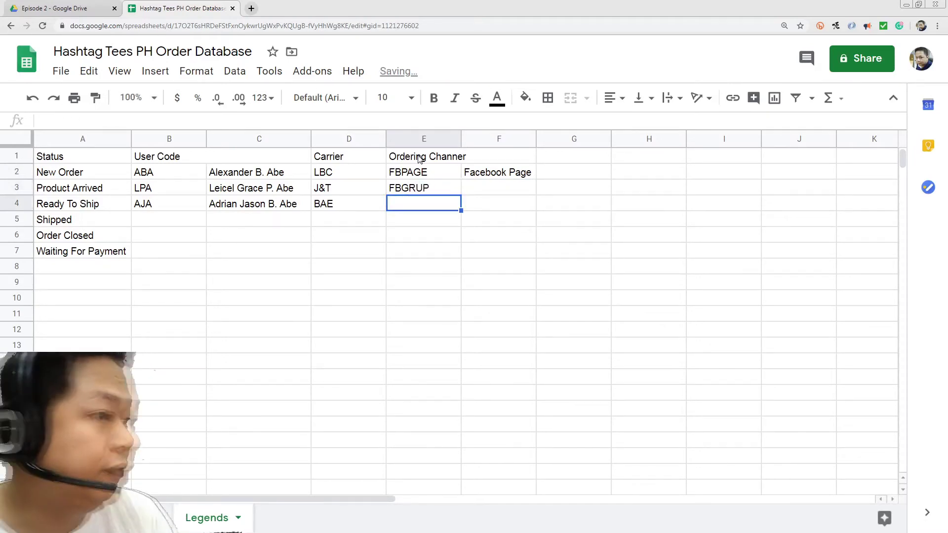
key("Up")
key("Right")
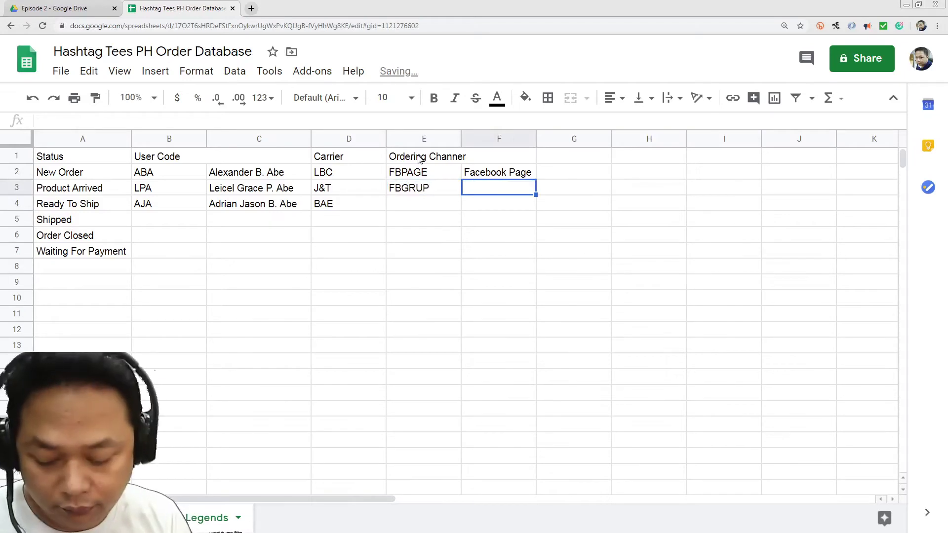
type("Facebook Group")
key("Return")
key("Left")
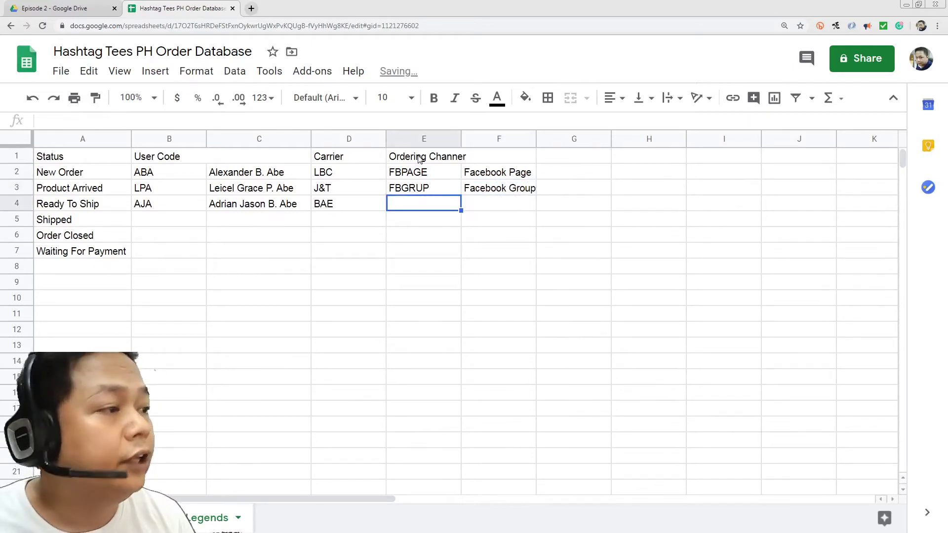
- Add the third ordering channel in row 4, with code SHOPEE in E4 and description Shopee.com in F4
type("SH")
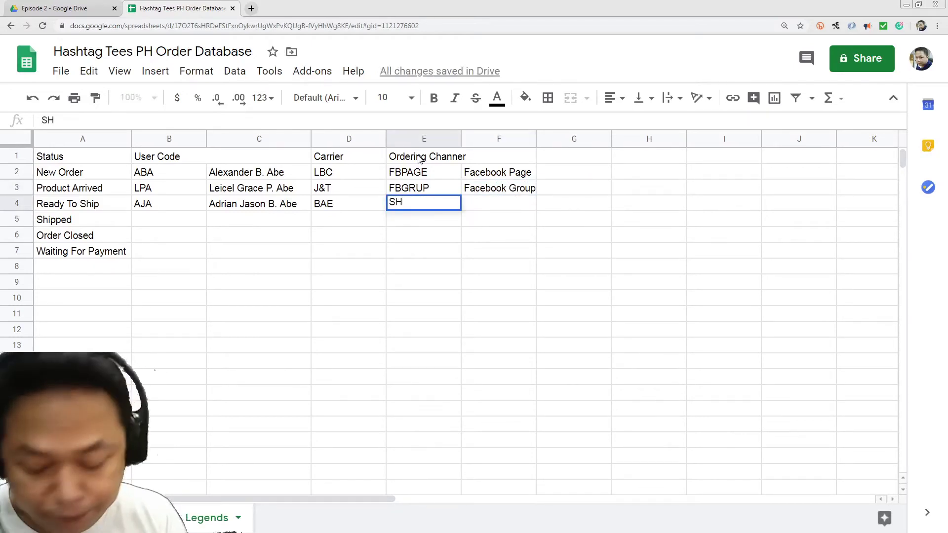
type("OPE")
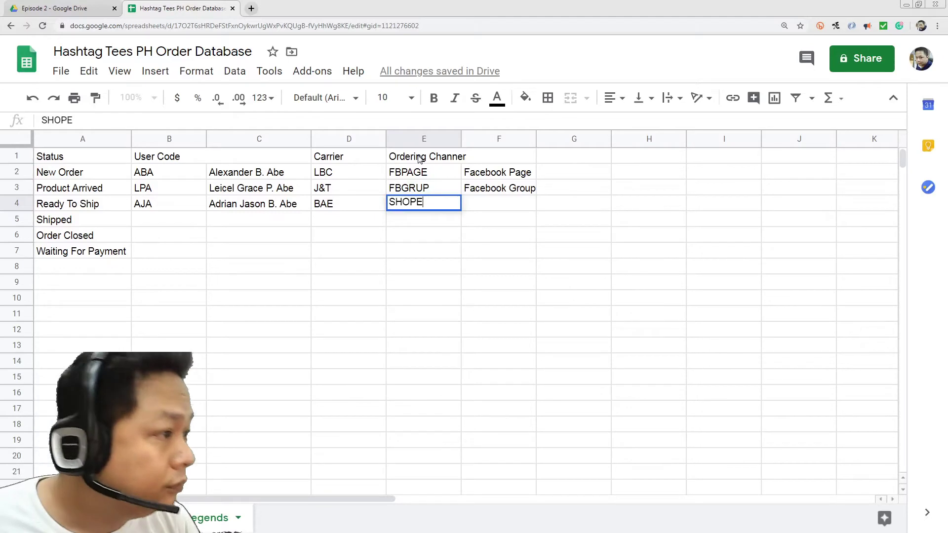
type("E")
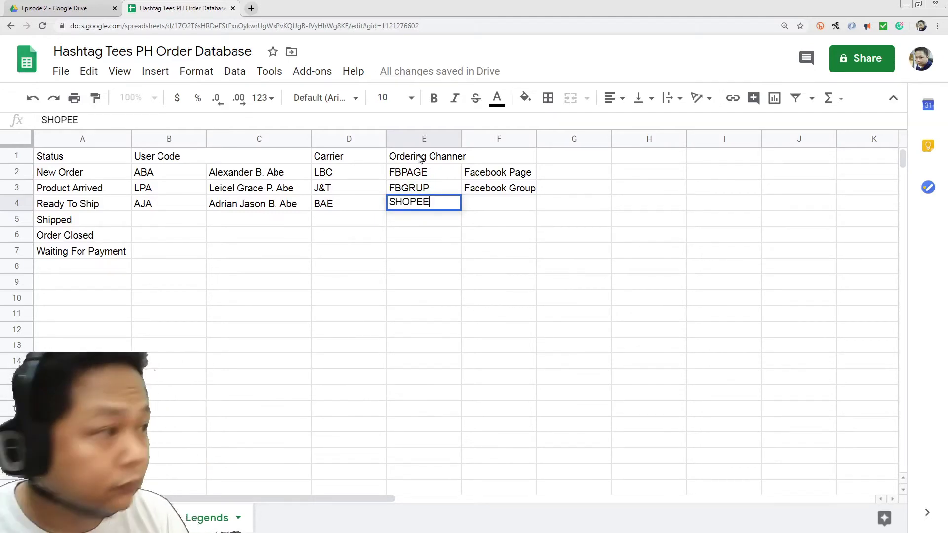
key("Tab")
type("Shoee")
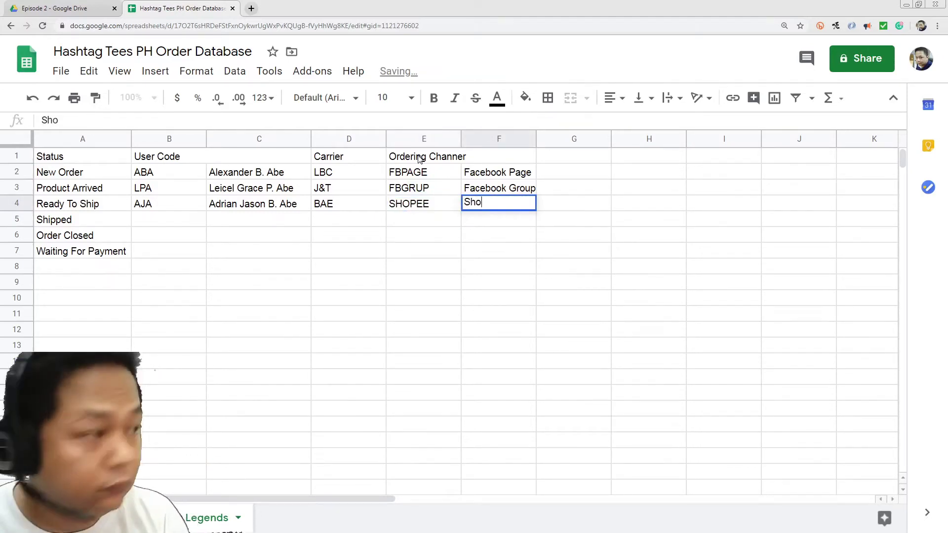
key("BackSpace")
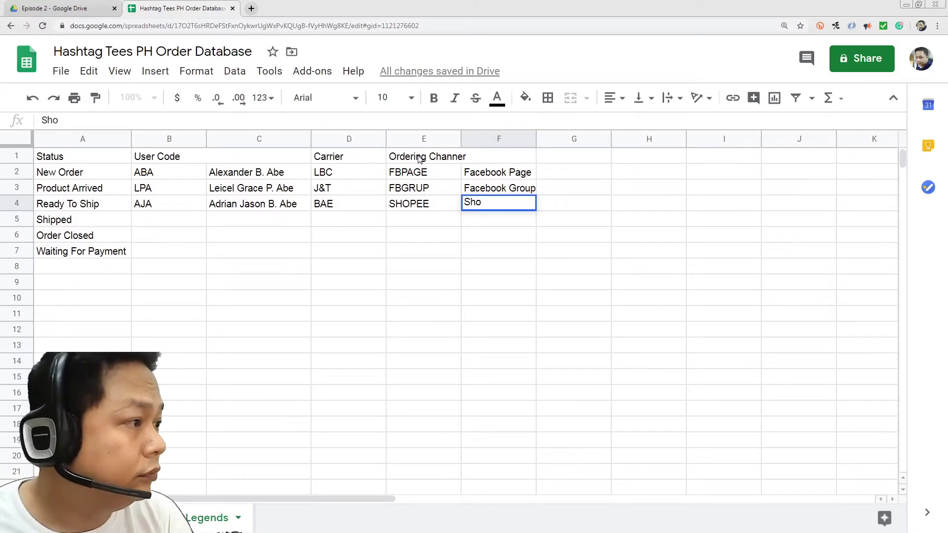
type("pee.com")
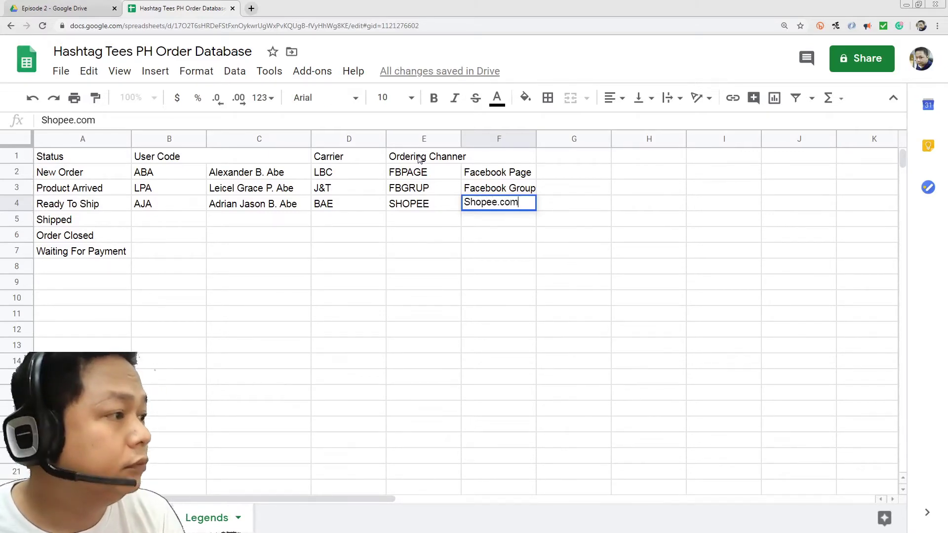
key("Return")
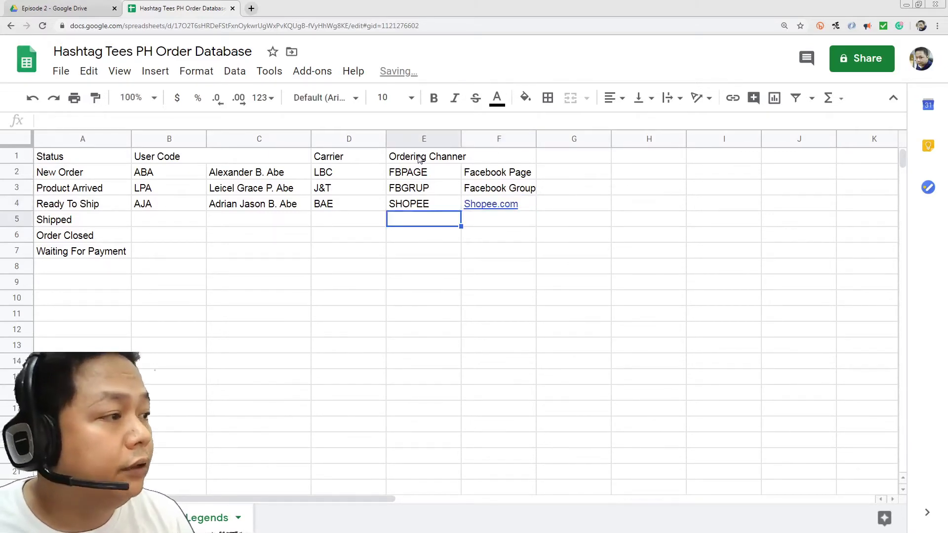
- Re-enter Shopee.com in cell F4 and remove its hyperlink so it is plain text
key("ctrl+z")
type("Shopee.com")
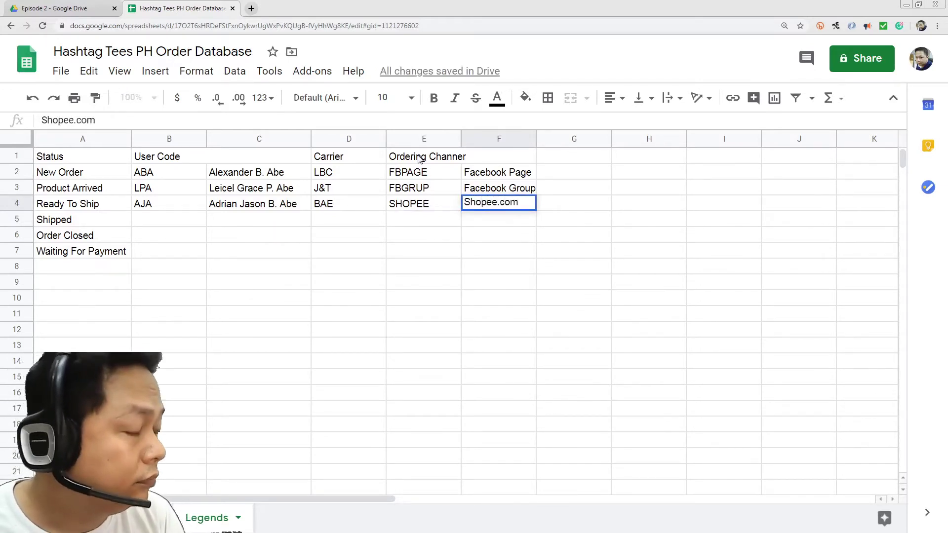
key("Return")
key("Up")
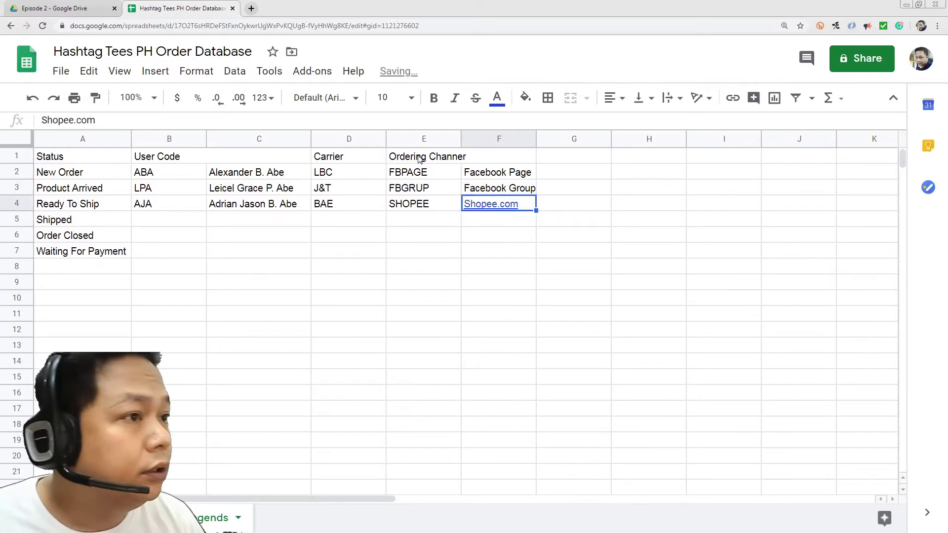
right_click(528, 209)
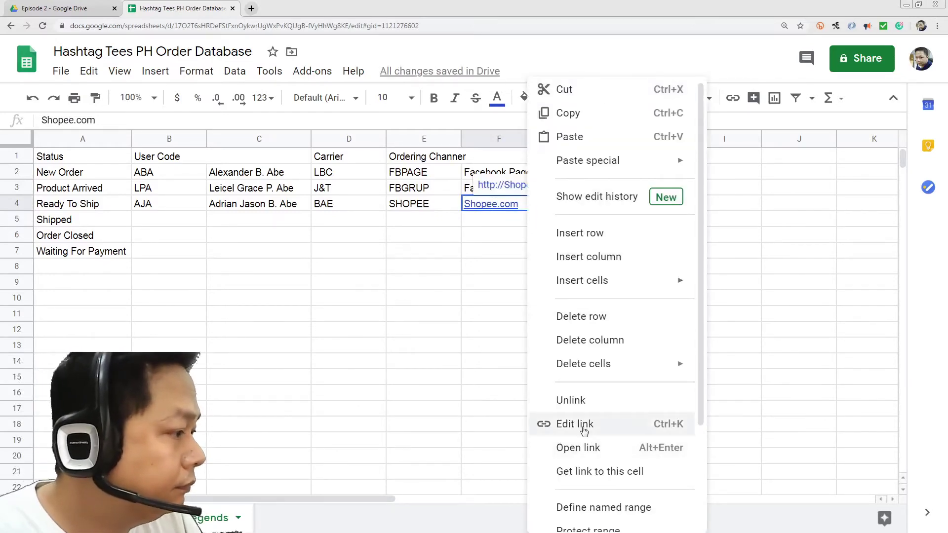
left_click(571, 401)
left_click(484, 284)
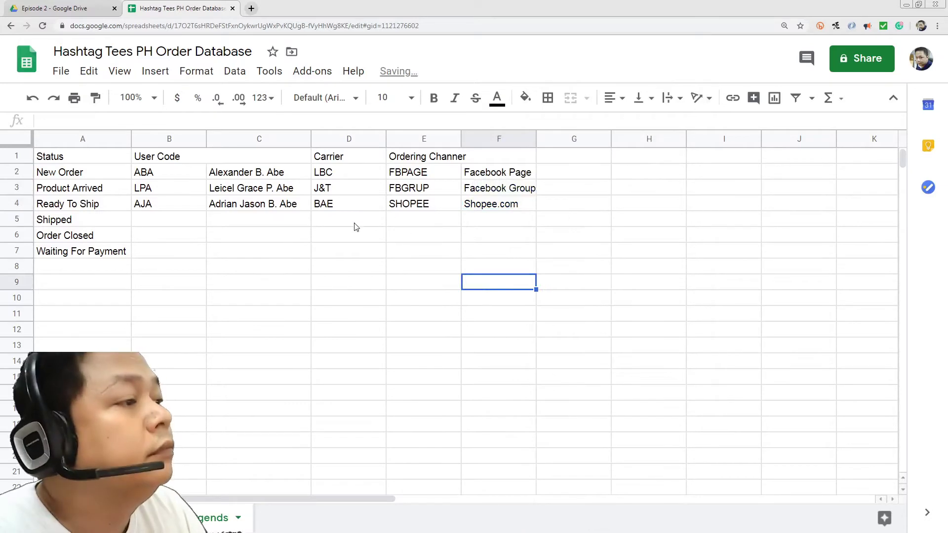
- Add the fourth ordering channel in row 5, with code LAZADA in E5 and description Lazada.com.ph in F5
left_click(405, 222)
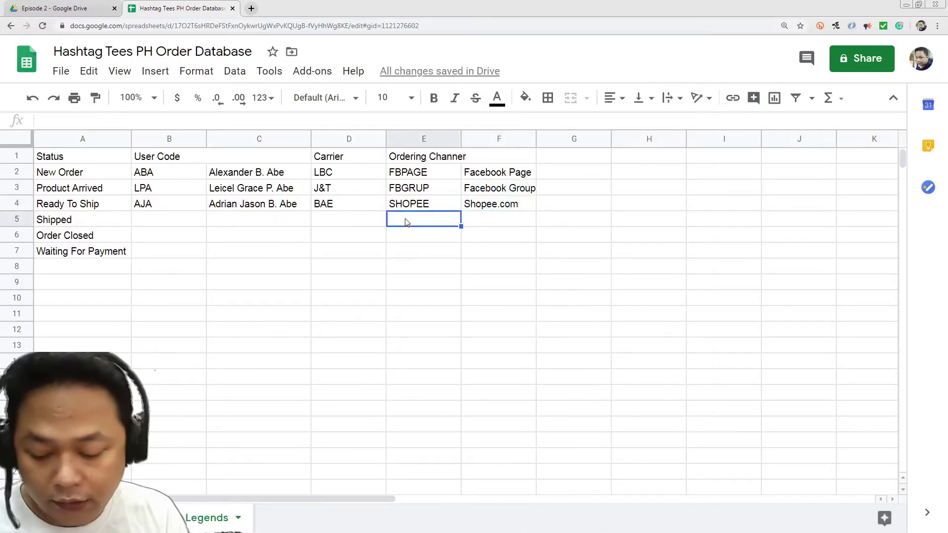
type("LAZADA")
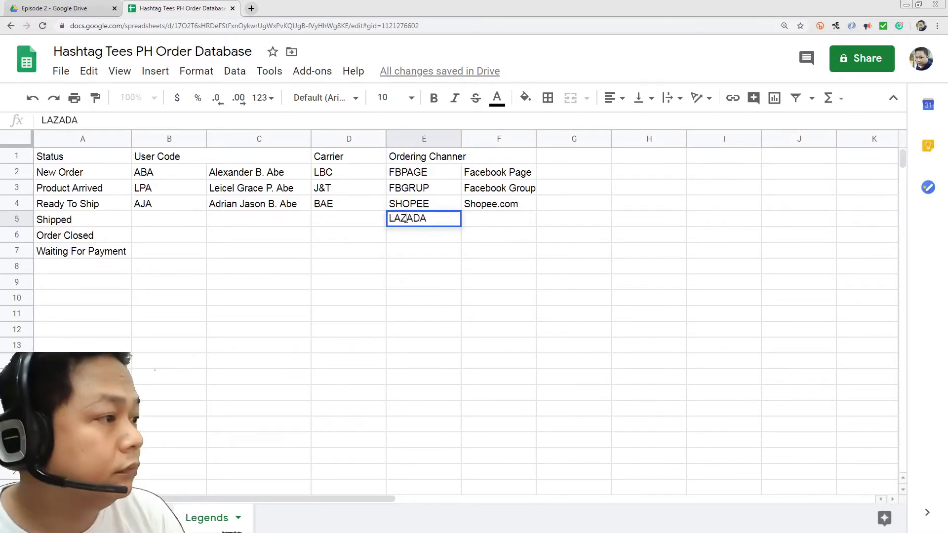
key("Tab")
type("Laza")
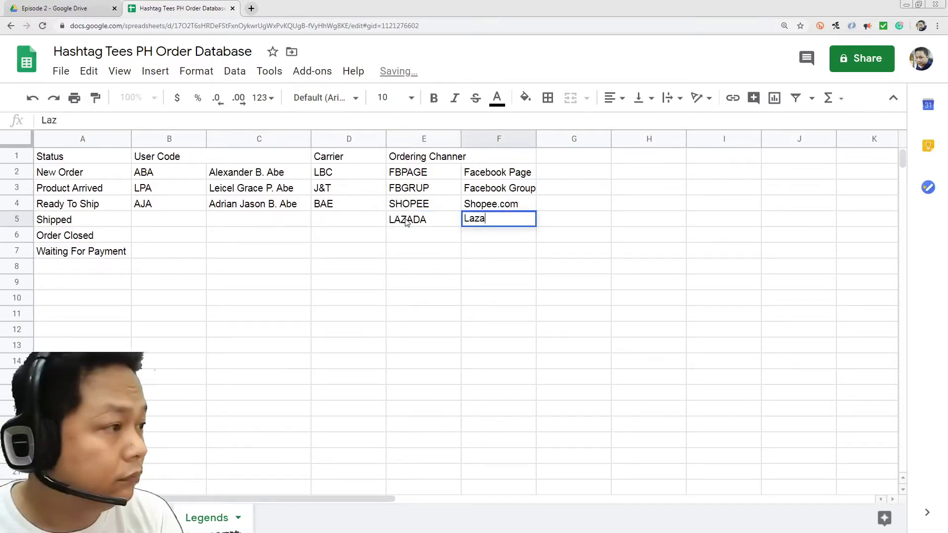
type("da")
type("ph")
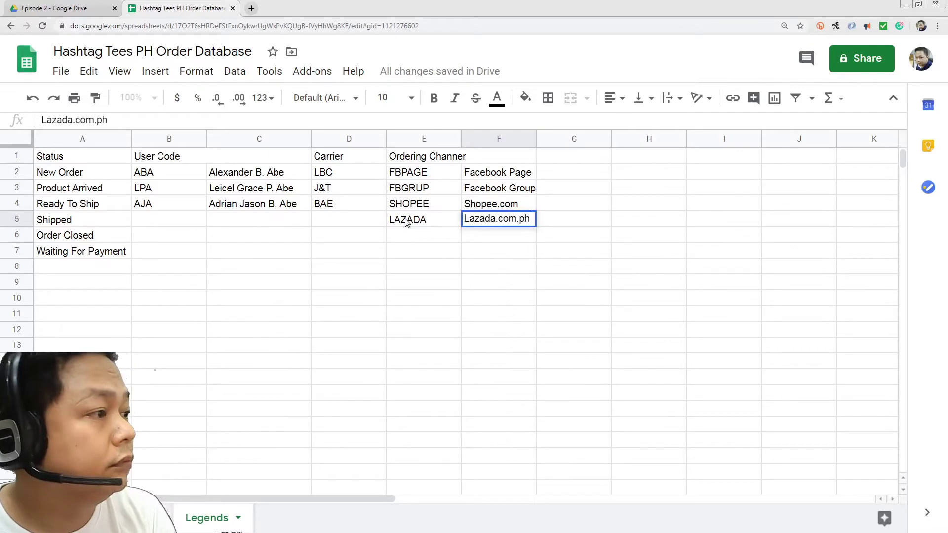
key("Return")
key("Up")
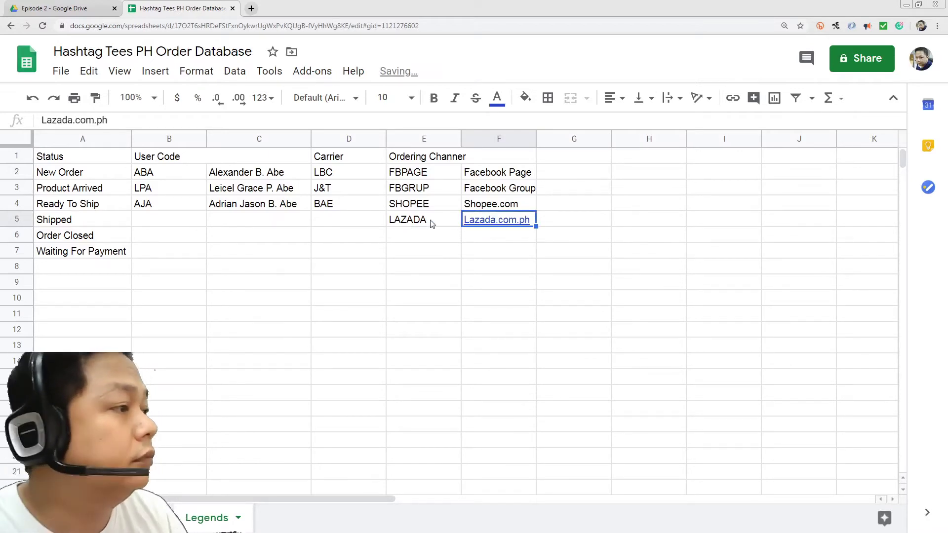
- Remove the hyperlink from the Lazada.com.ph description in cell F5
right_click(482, 226)
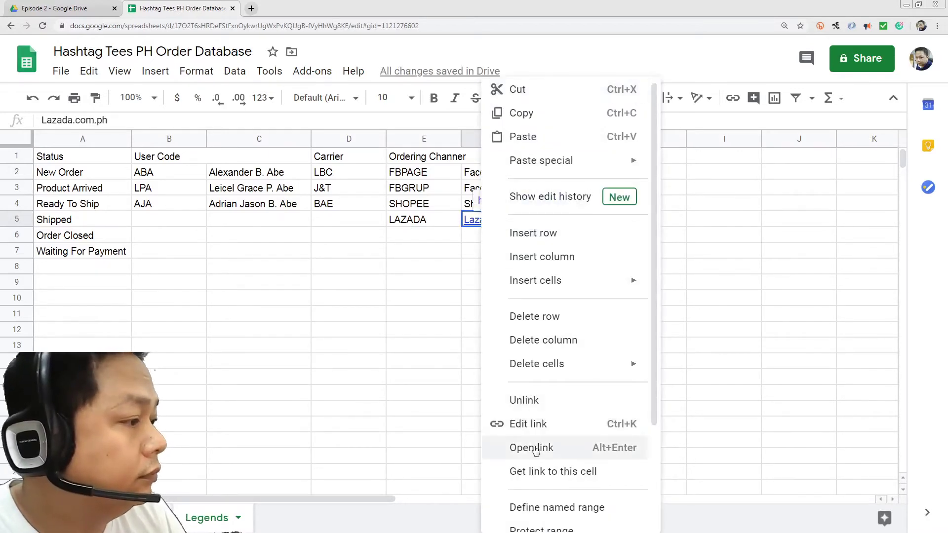
left_click(538, 400)
left_click(479, 289)
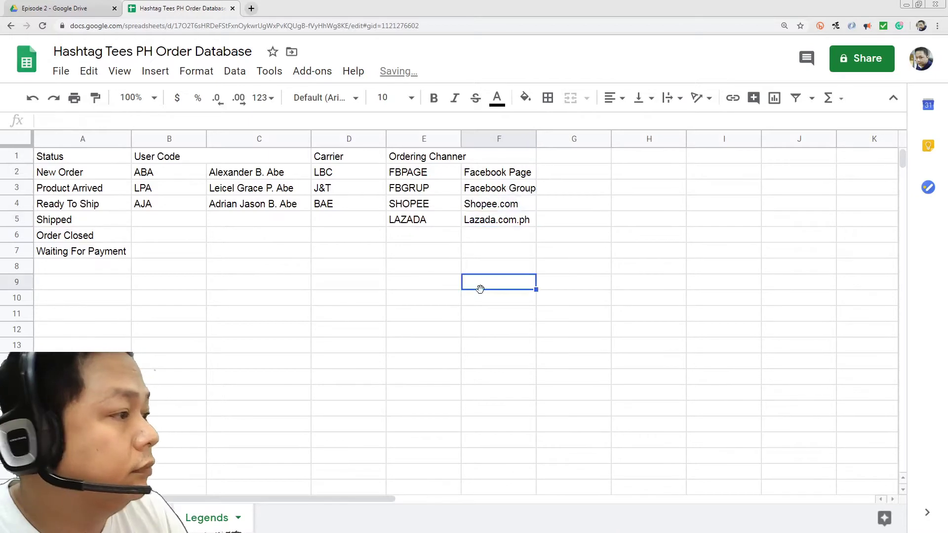
- Add the fifth ordering channel in row 6, with code PERSNL in E6 and description Personal Account in F6
left_click(439, 239)
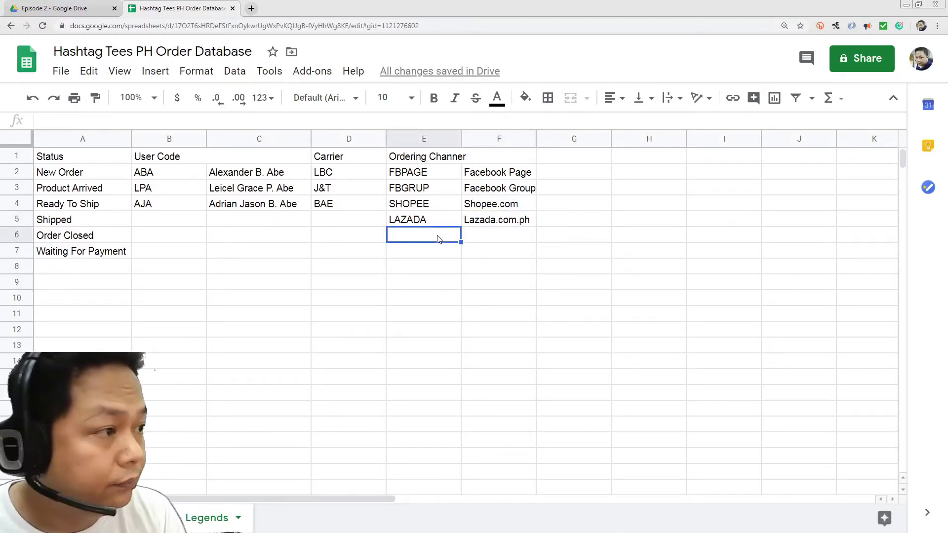
type("PE")
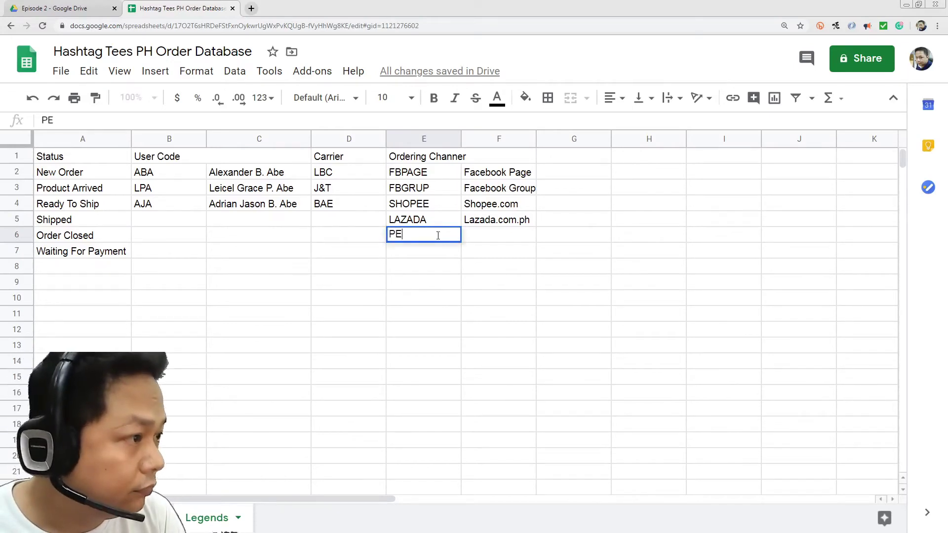
type("RS")
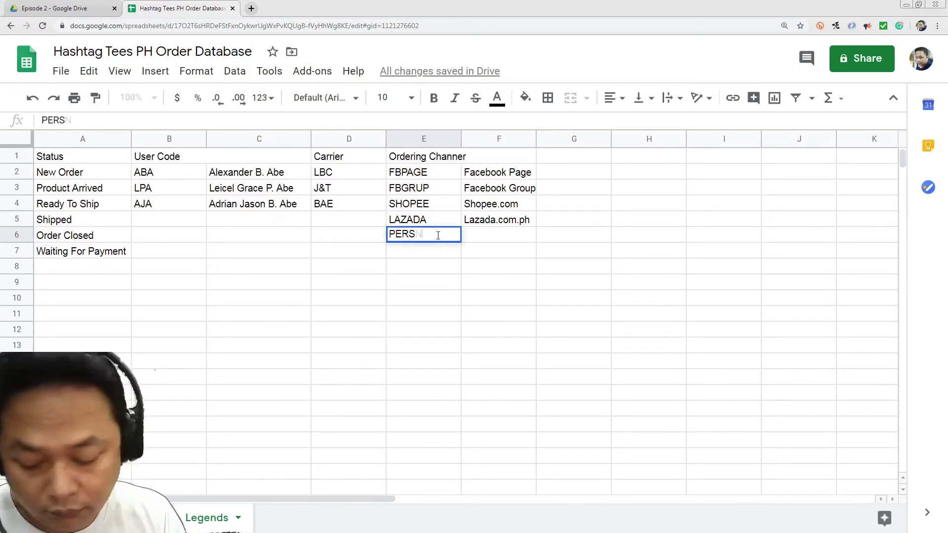
type("NL")
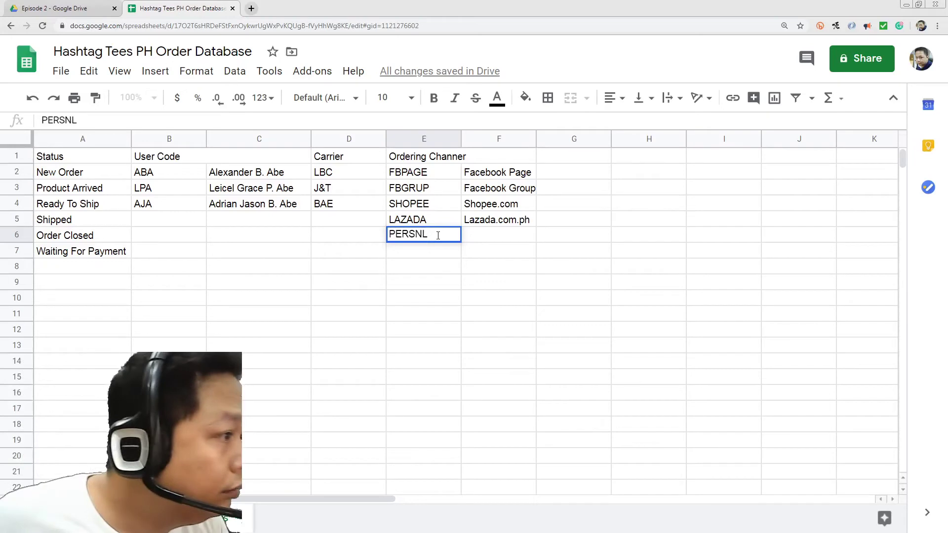
key("Tab")
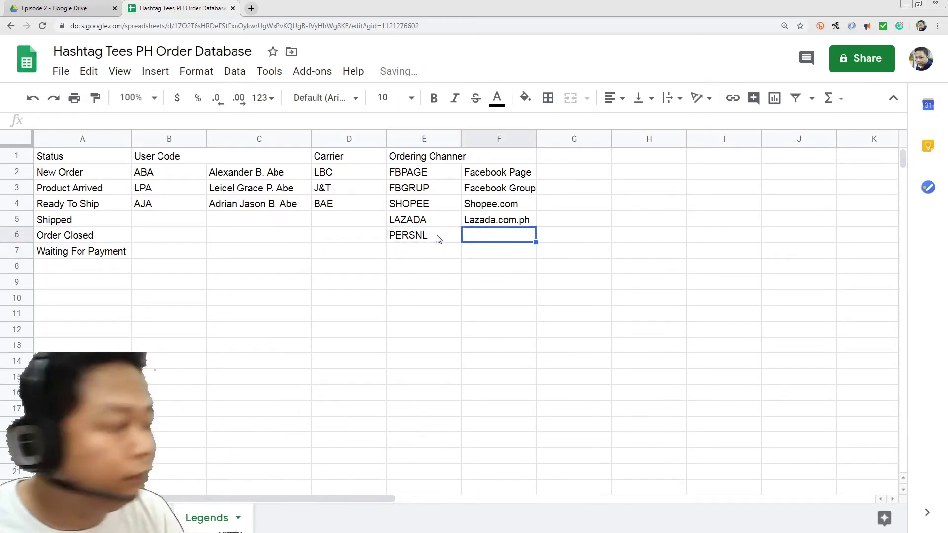
type("Personal A")
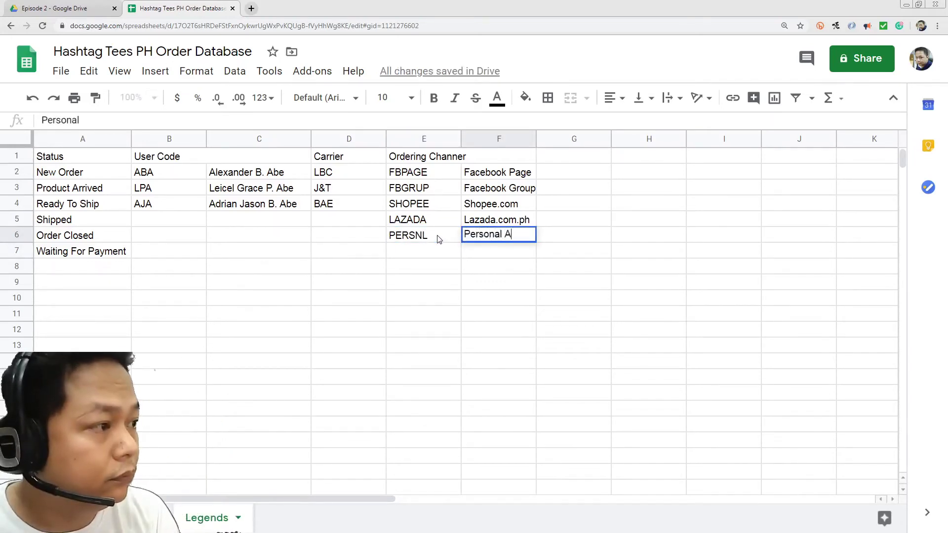
type("ccuo")
key("BackSpace")
key("BackSpace")
type("ount")
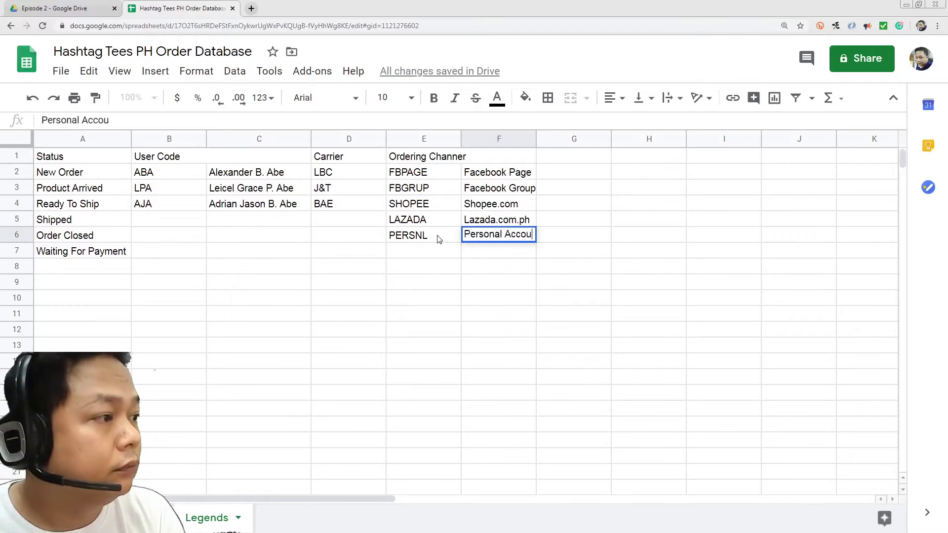
key("Return")
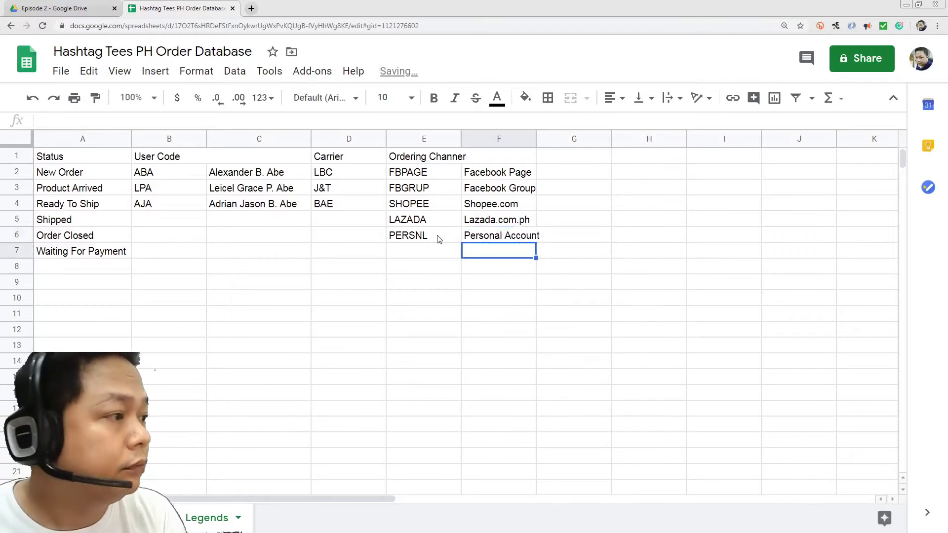
- Correct the misspelled heading in cell E1 to Ordering Channel
double_click(436, 156)
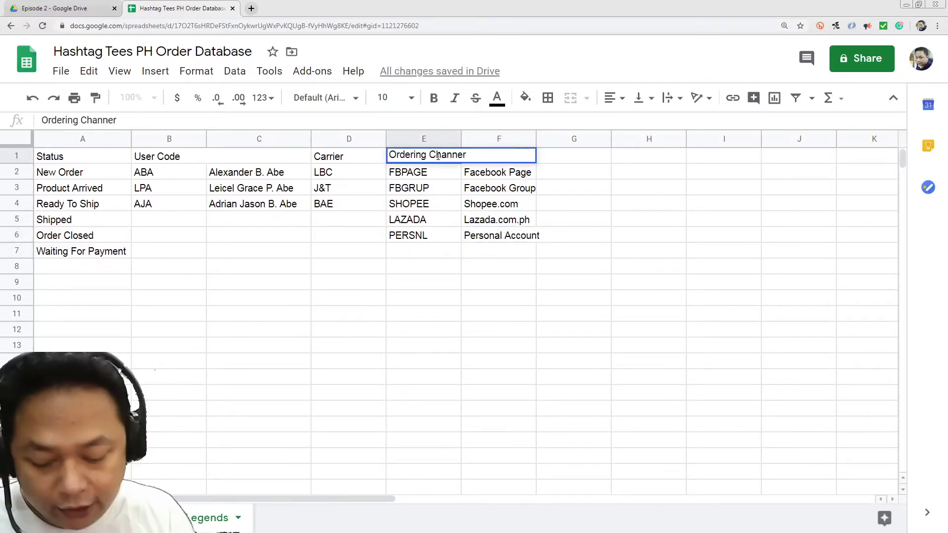
key("BackSpace")
type("l")
key("Return")
- Merge cells E1 and F1 and center the Ordering Channel heading across them
left_click_drag(439, 159, 509, 165)
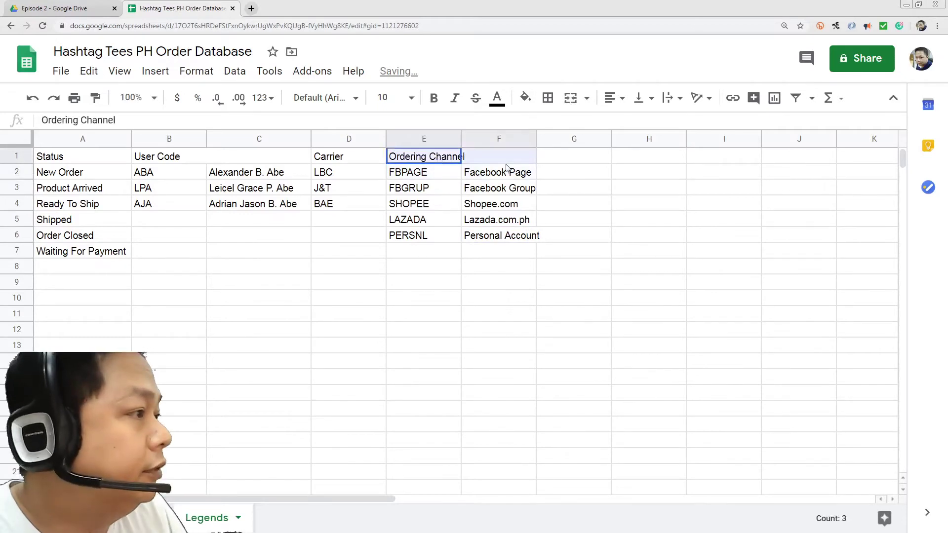
left_click(571, 99)
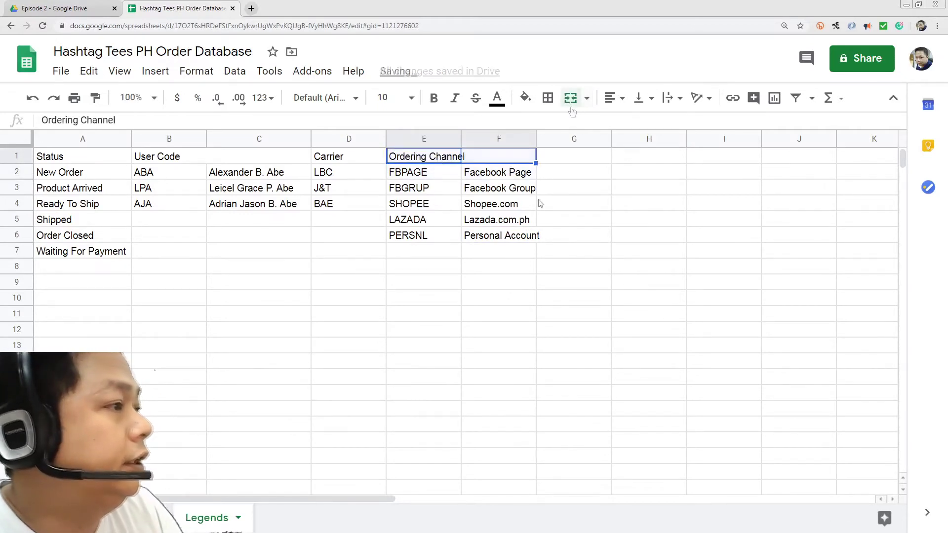
left_click(615, 98)
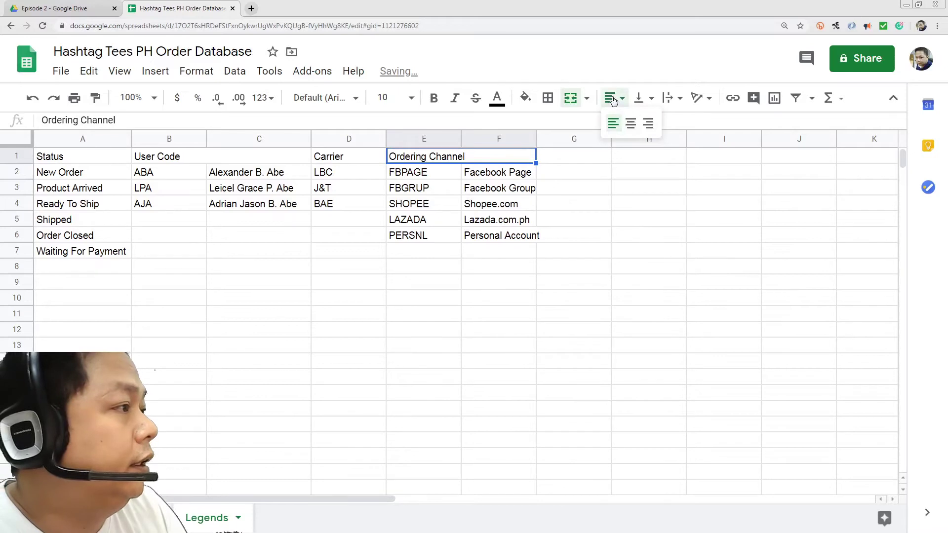
left_click(629, 122)
- Narrow column E to suit the channel codes and make column F wide enough for the full descriptions
double_click(536, 138)
left_click_drag(460, 139, 440, 135)
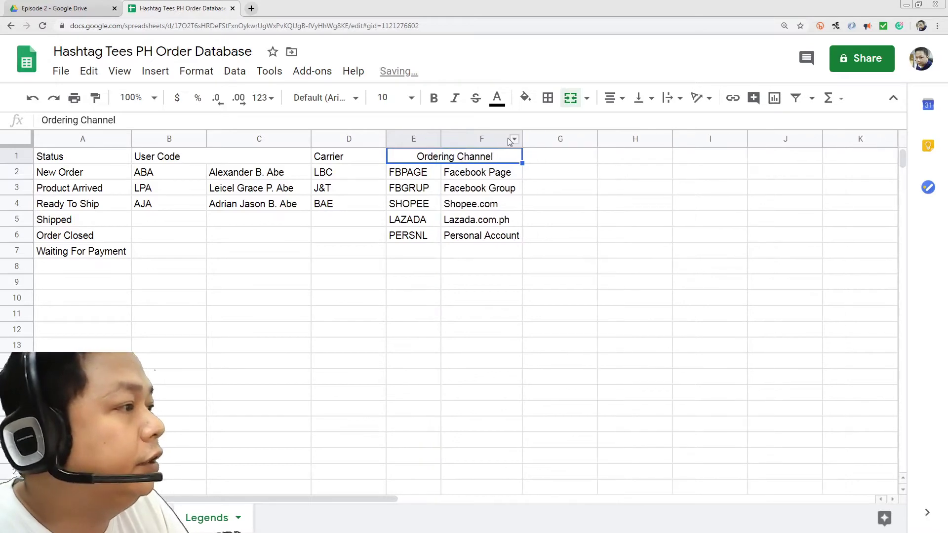
left_click_drag(522, 139, 541, 140)
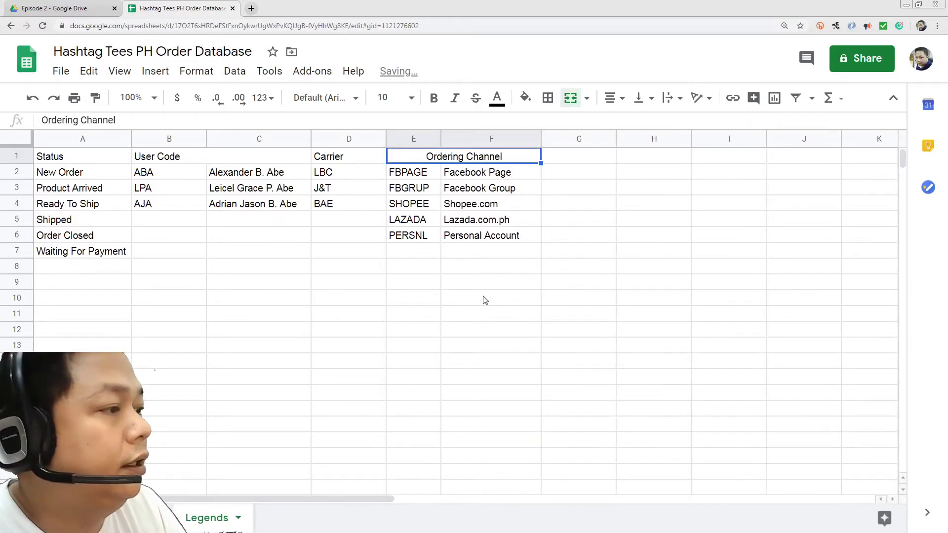
left_click(485, 298)
- Add a dropdown to the Ordering Channel cell I2 of the order sheet, listing the channel codes from Legends!E2:E11
left_click(163, 517)
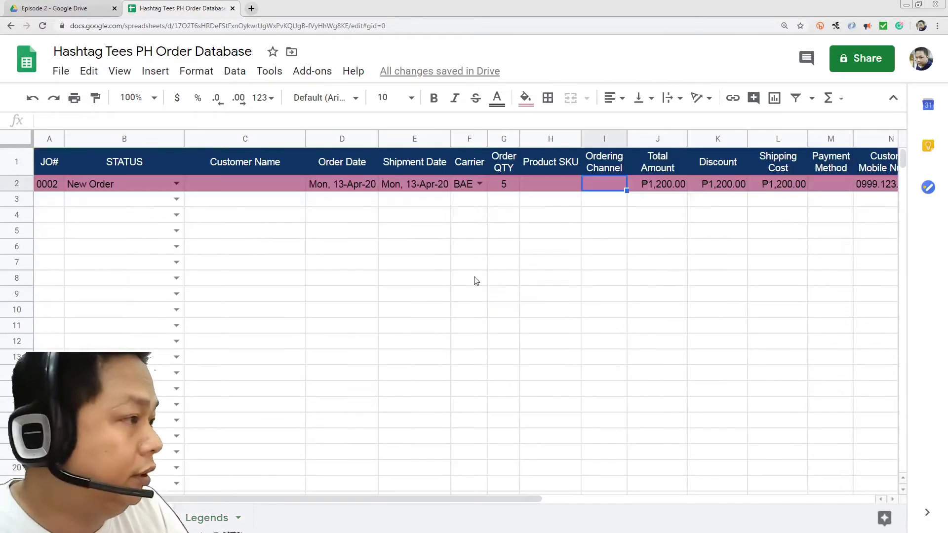
right_click(597, 183)
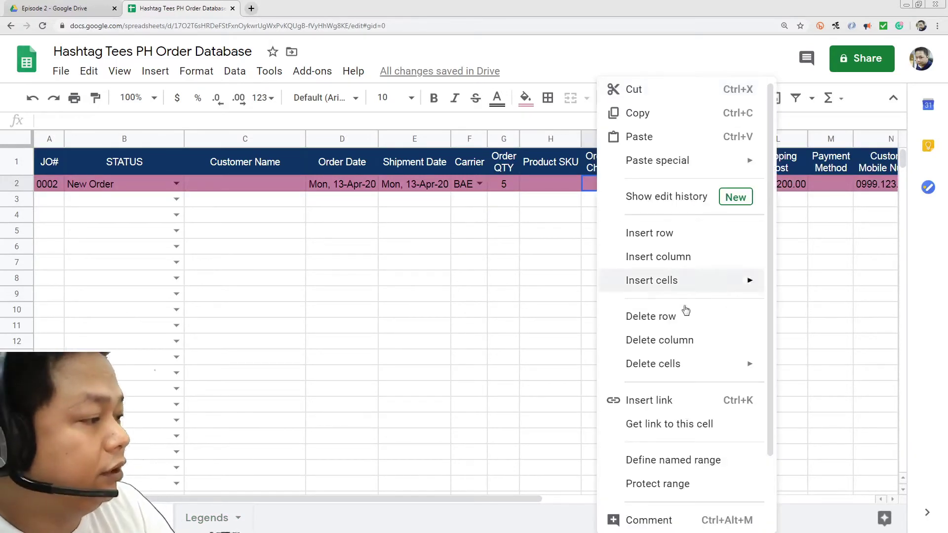
scroll(696, 345, "down", 2)
left_click(646, 516)
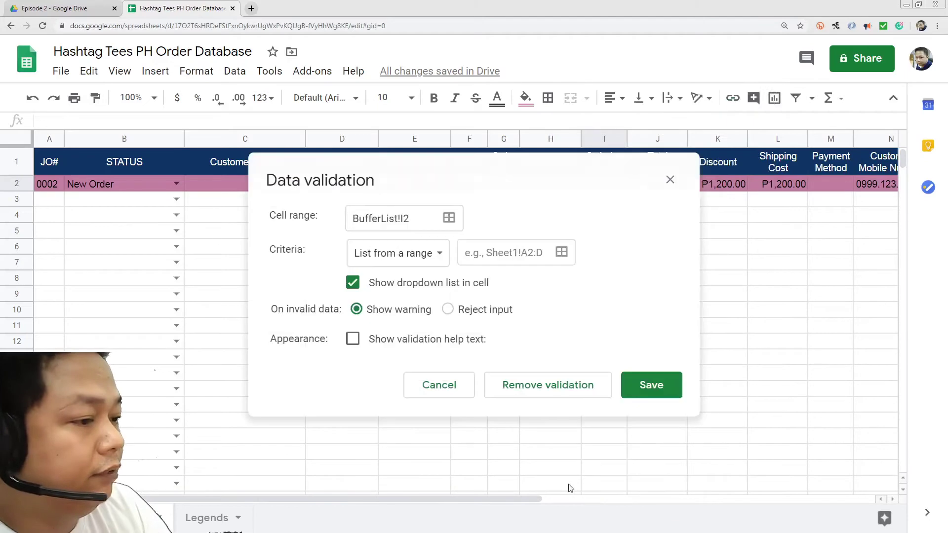
left_click(561, 252)
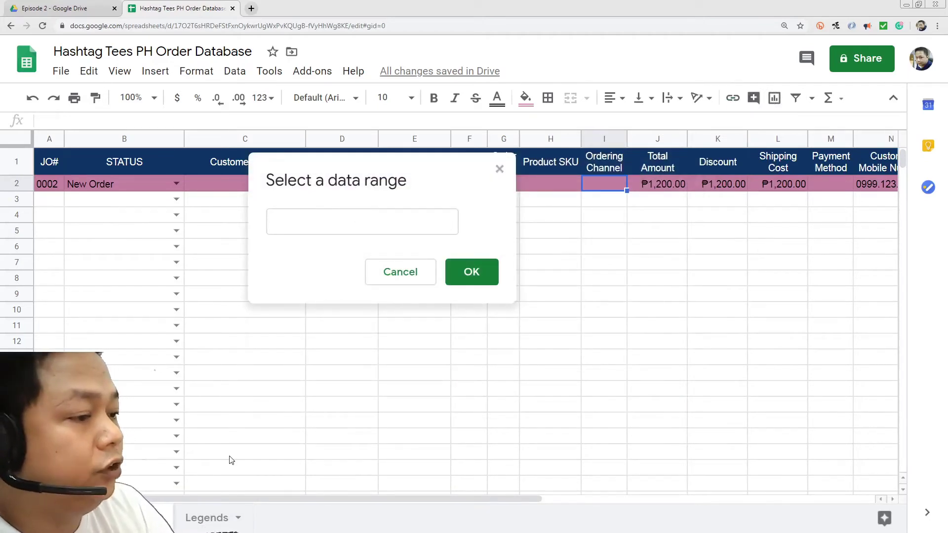
left_click(207, 518)
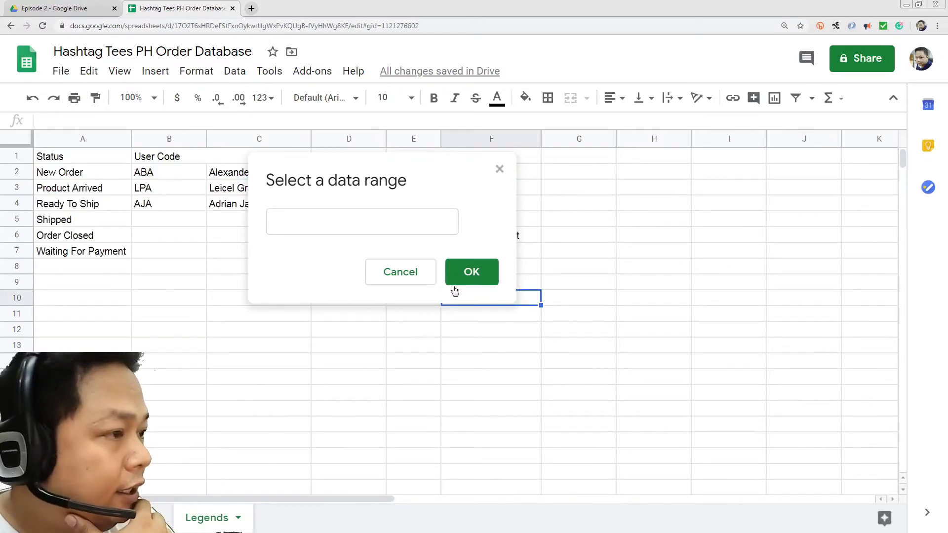
left_click_drag(423, 179, 779, 135)
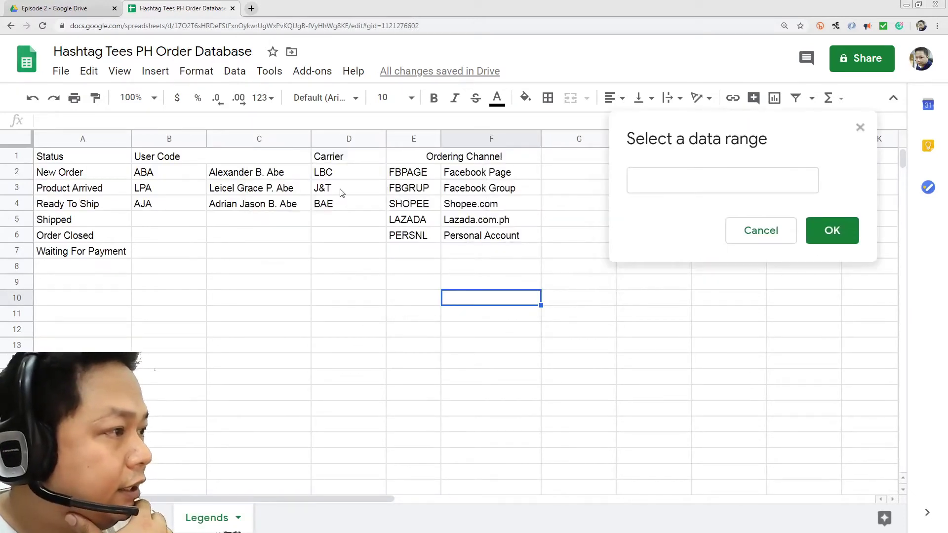
left_click_drag(397, 170, 426, 317)
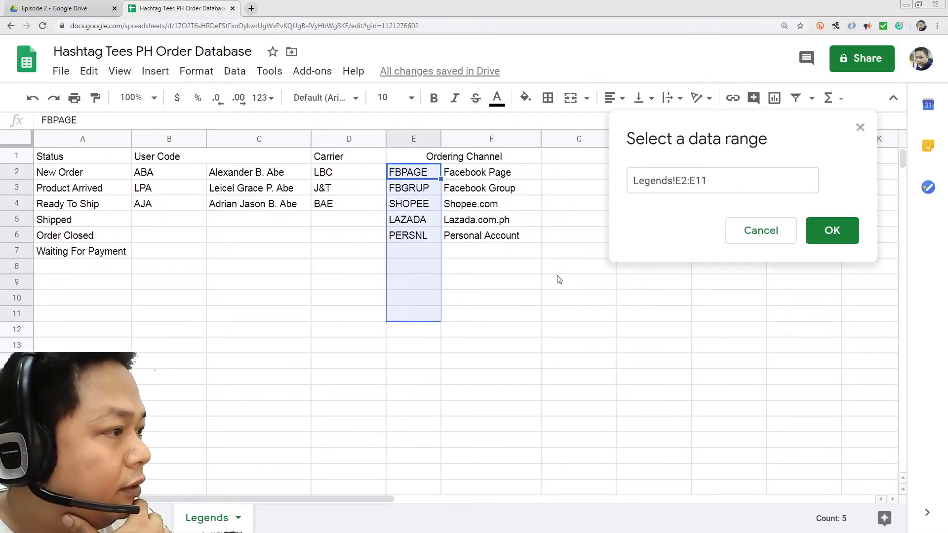
left_click(848, 232)
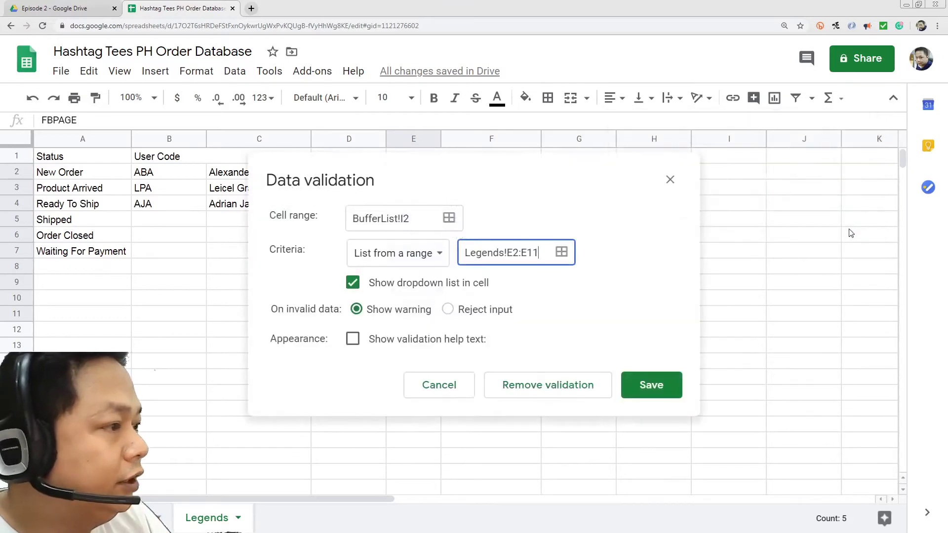
left_click(657, 392)
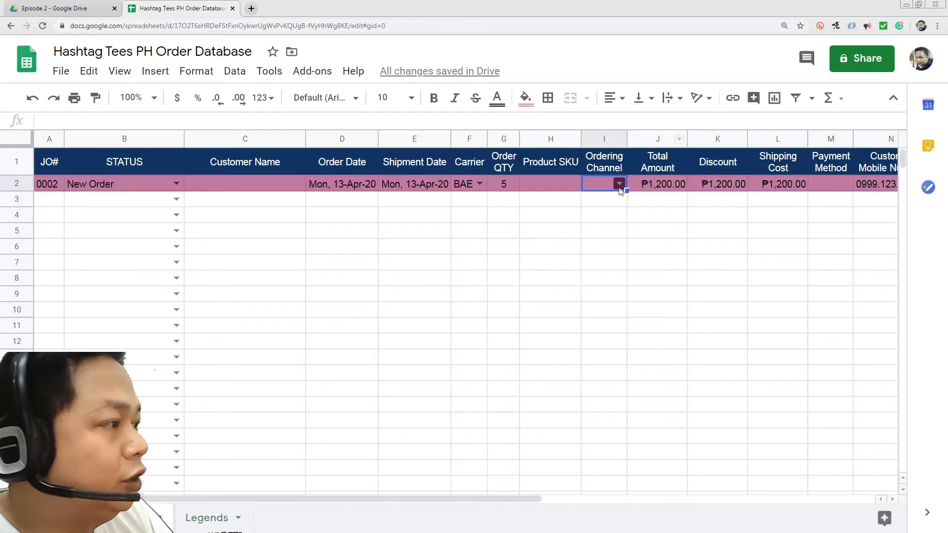
- Choose FBPAGE as the sample order's ordering channel and fit column I's width to its contents
left_click(619, 185)
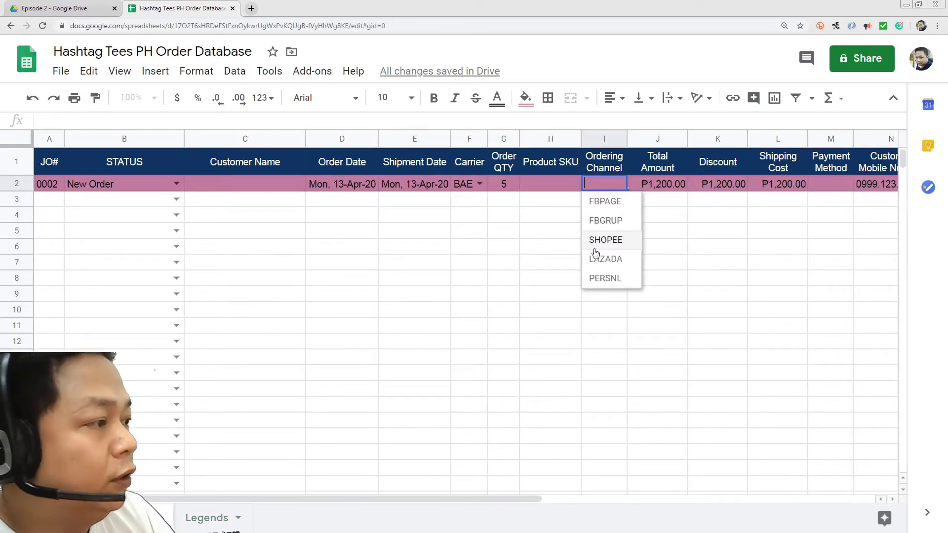
left_click(611, 202)
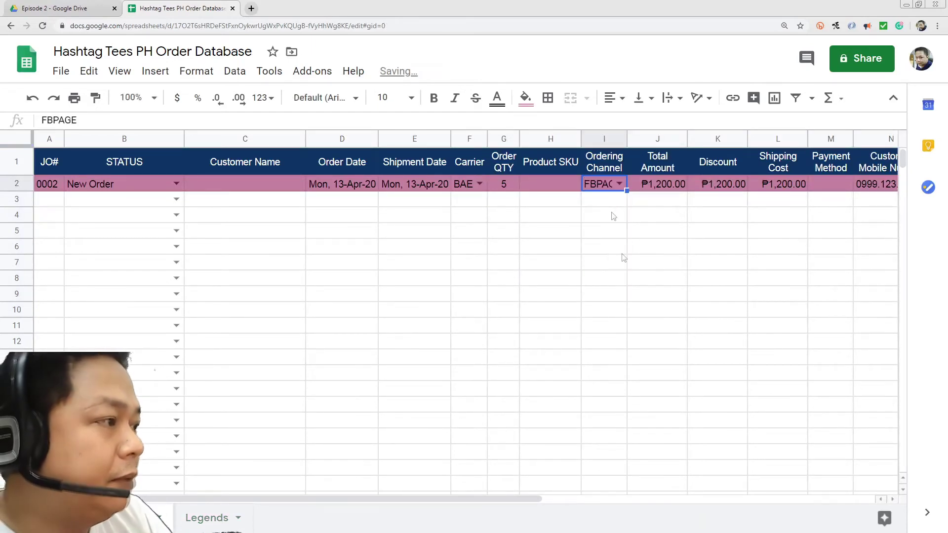
left_click(622, 249)
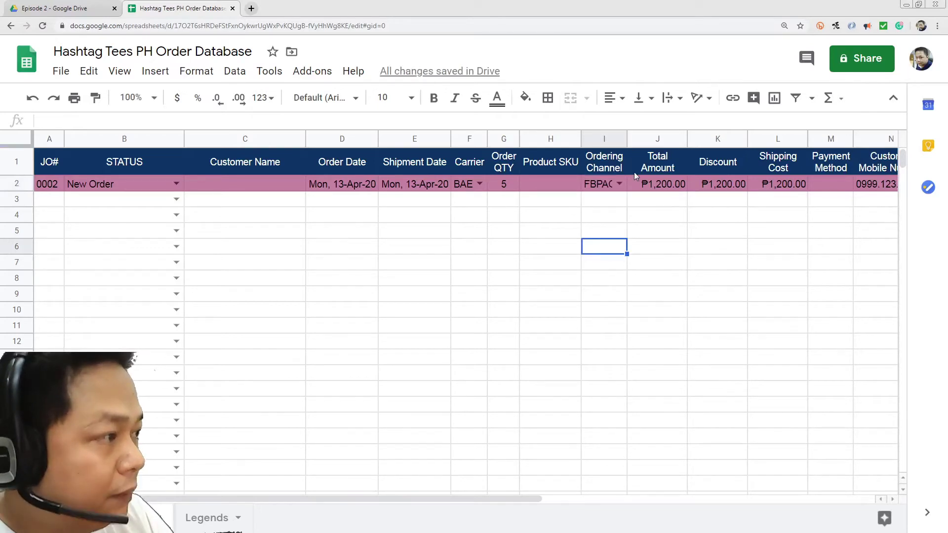
double_click(627, 136)
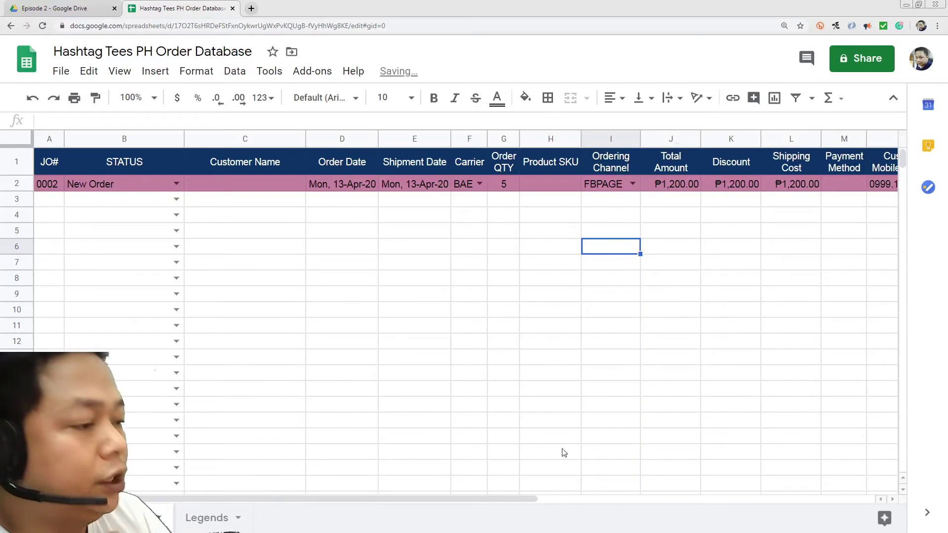
- Add the heading Payment Method in cell G1 of the Legends sheet and widen column G slightly to fit it
left_click_drag(488, 506, 616, 508)
left_click(687, 185)
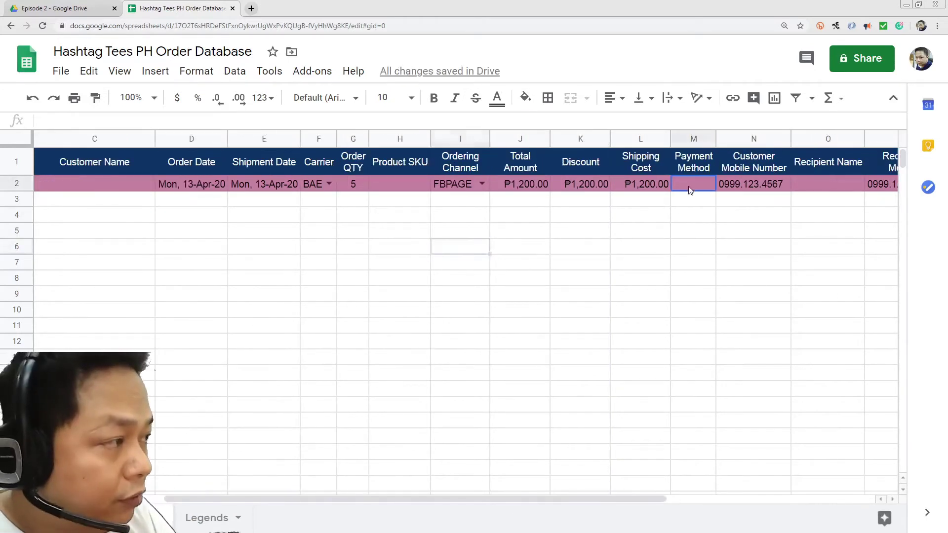
left_click(213, 518)
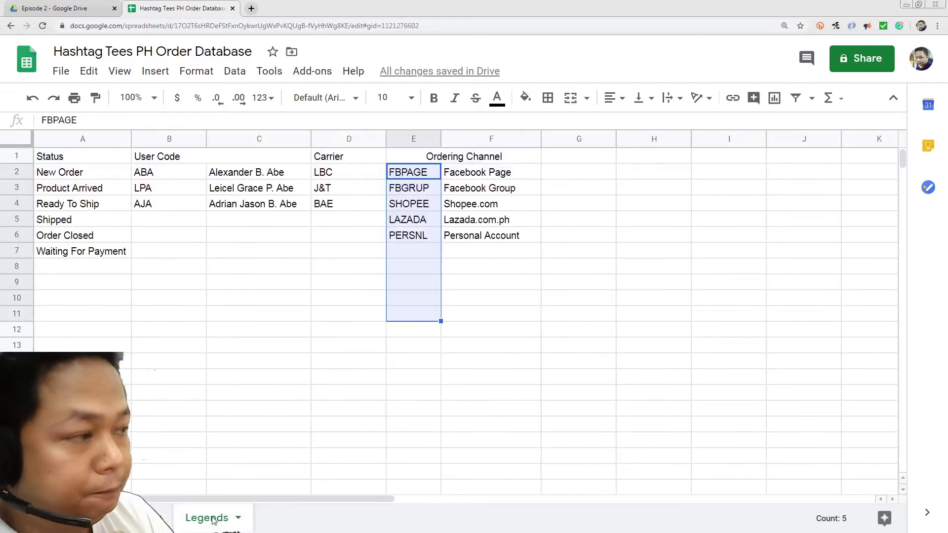
left_click(566, 159)
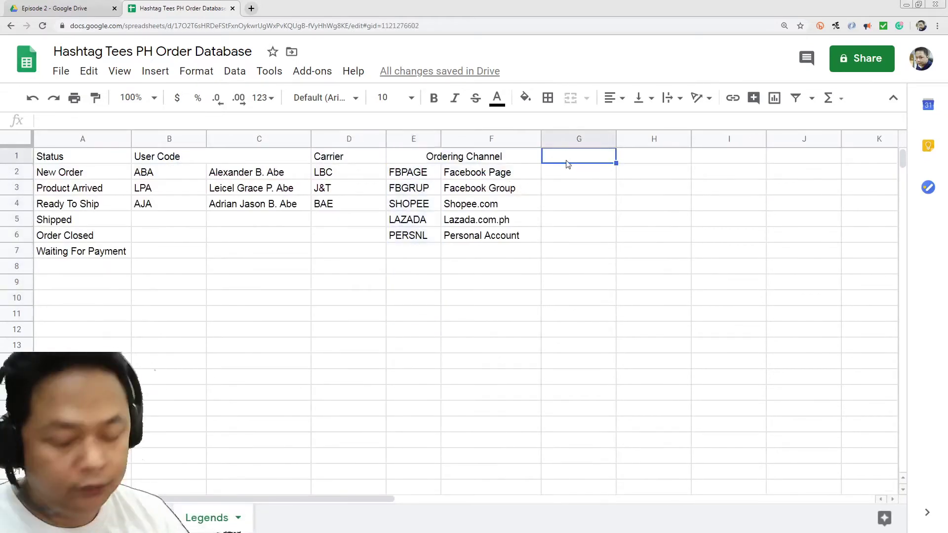
type("Payment Method")
key("Return")
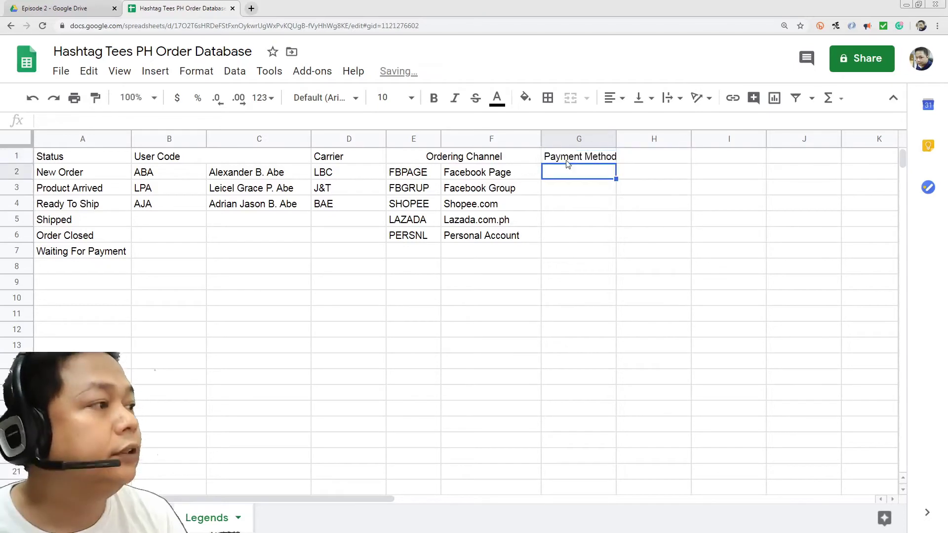
left_click_drag(616, 139, 627, 139)
- Enter the first two payment methods, LBC-COD in G2 and LBC-COP in G3
type("LBC")
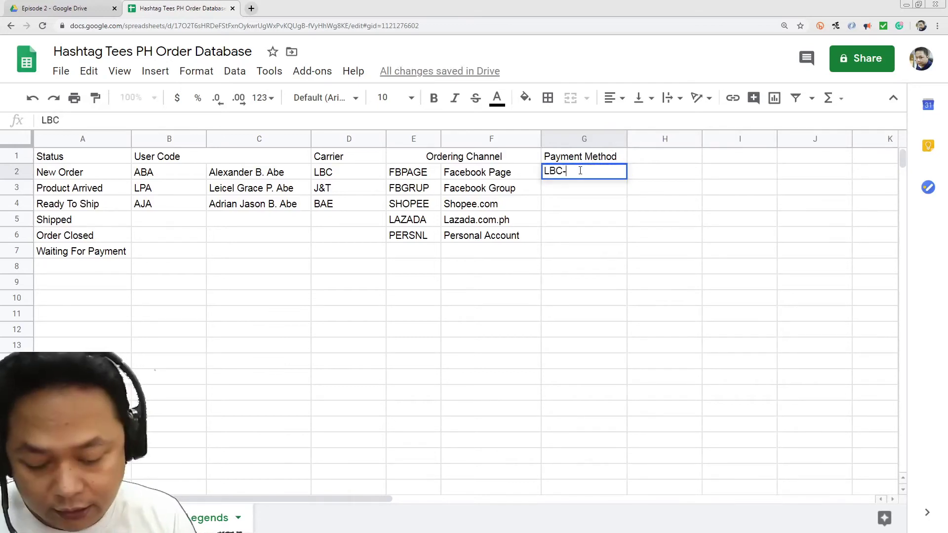
type("-COD")
key("Return")
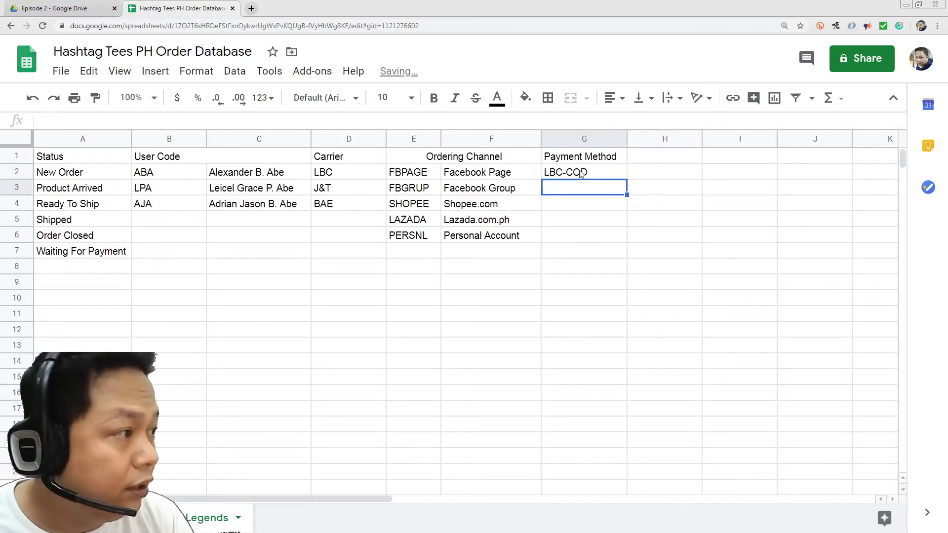
type("LBC-")
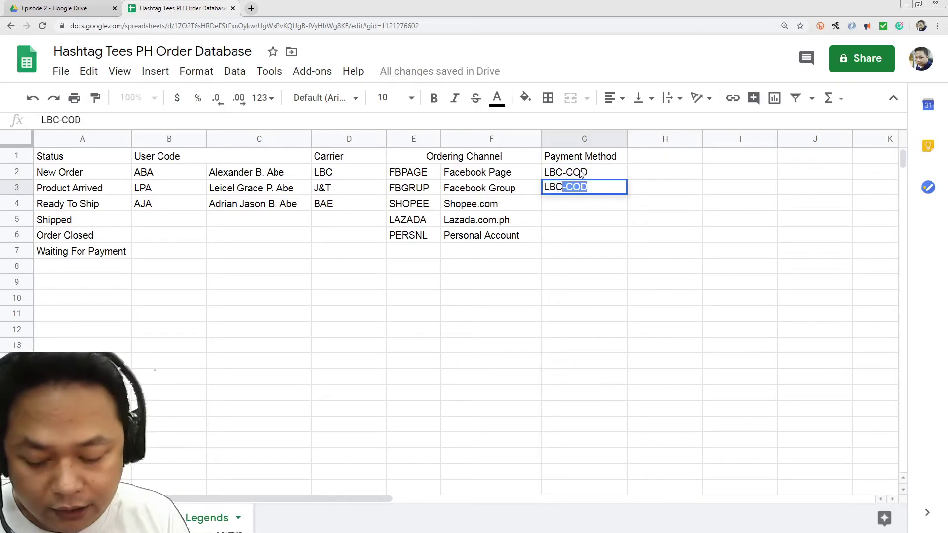
type("COP")
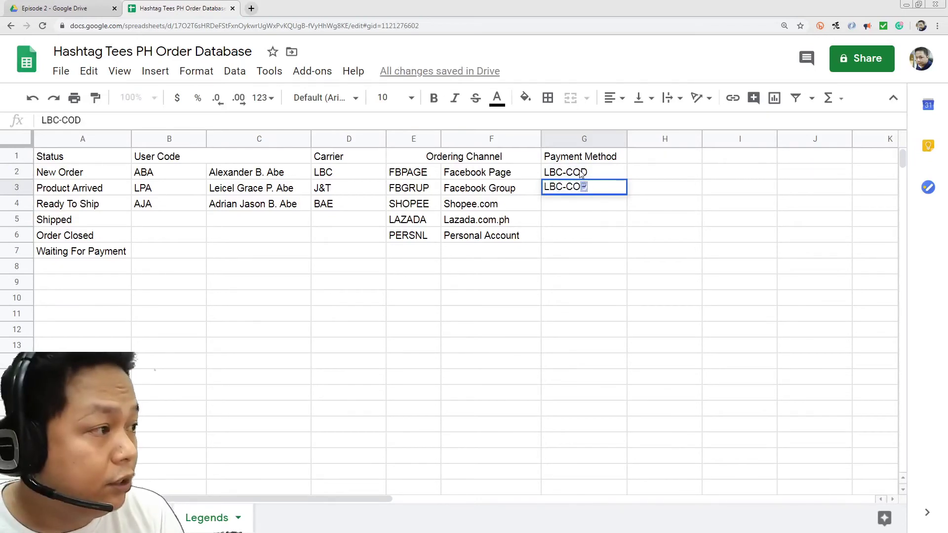
key("Return")
- Add LBC-DDD as the third payment method in cell G4
key("Up")
key("Up")
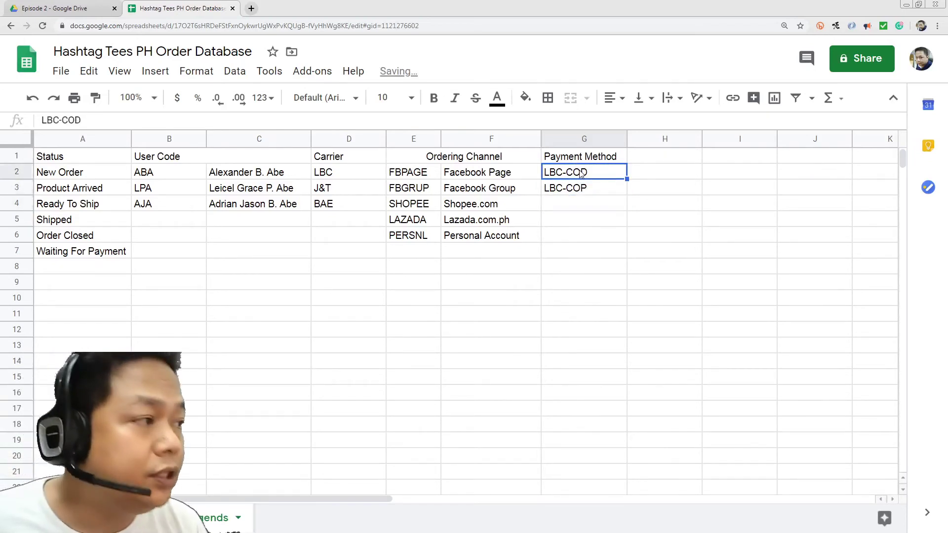
key("Down")
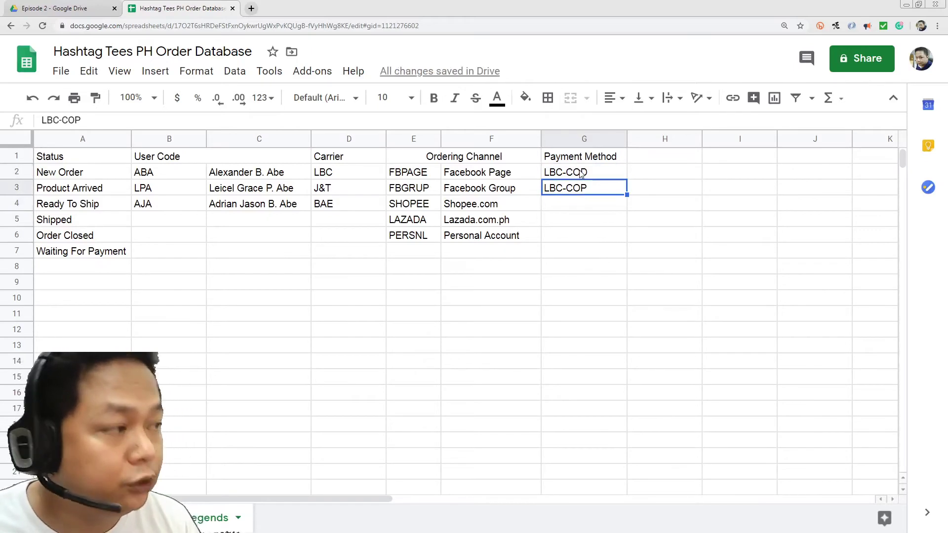
key("Down")
type("LB")
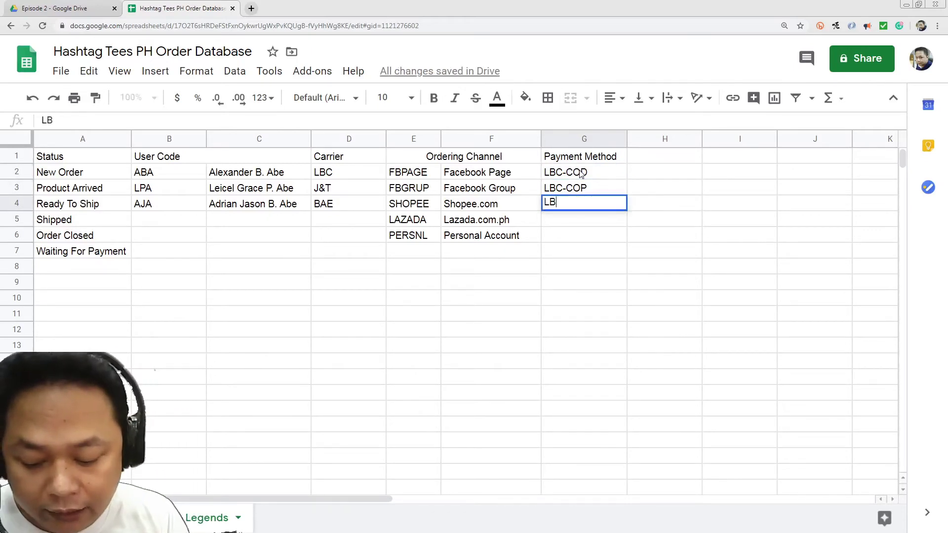
type("C-D")
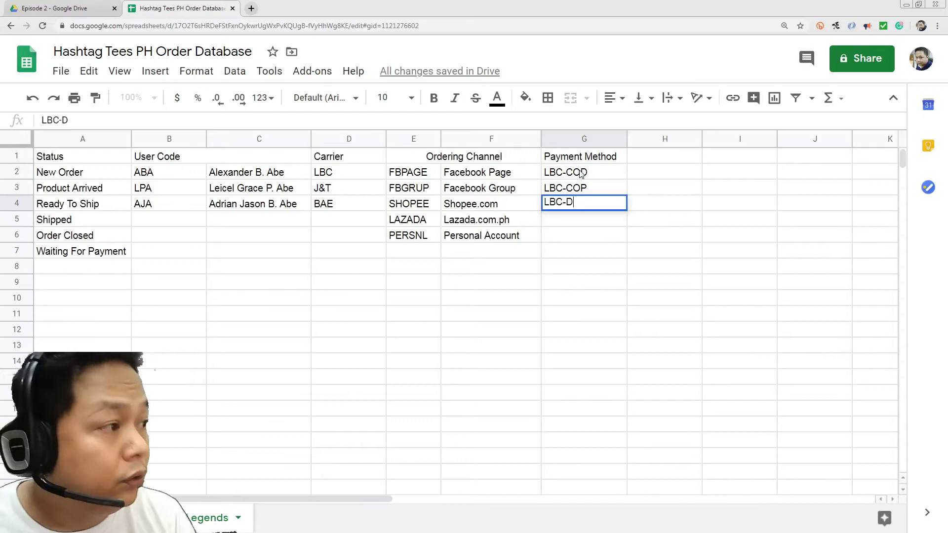
type("DD")
key("Return")
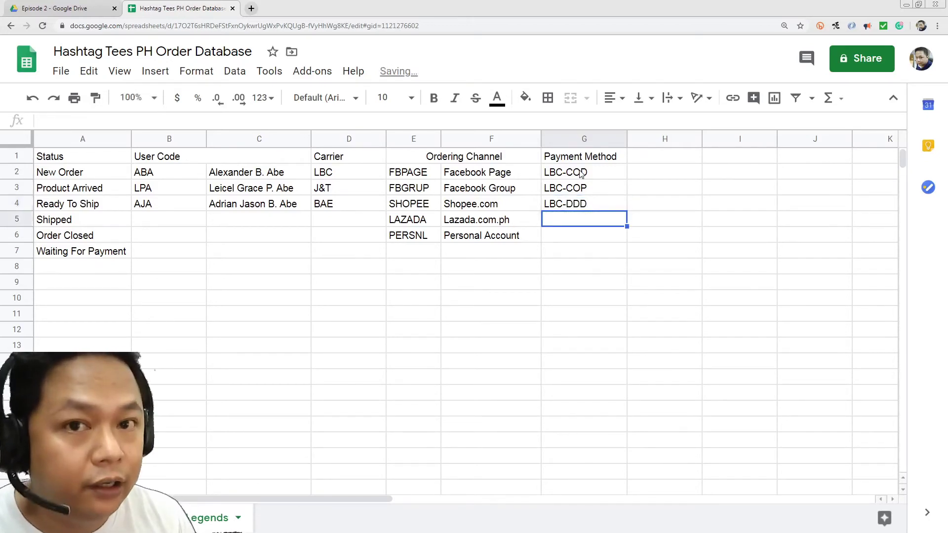
- Add LBC-RBP as the fourth payment method in cell G5
type("LB")
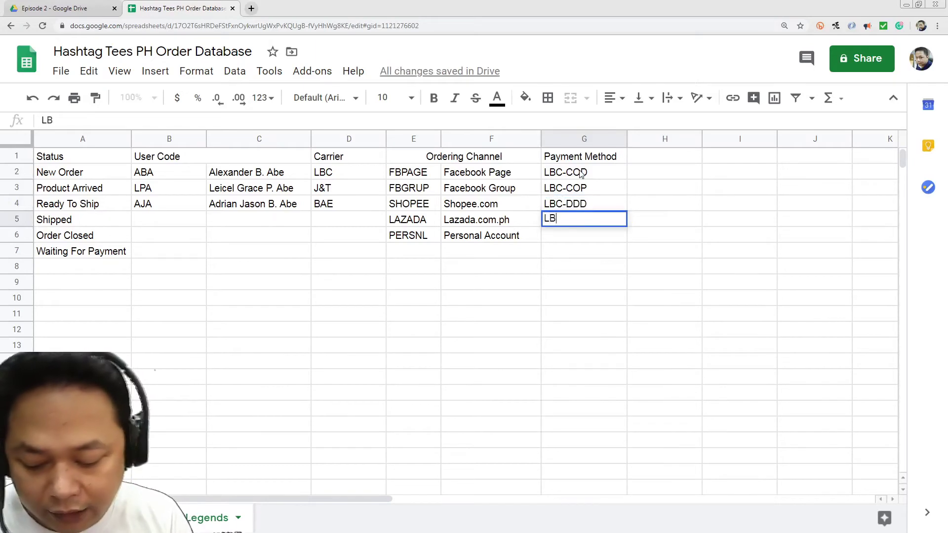
type("C-")
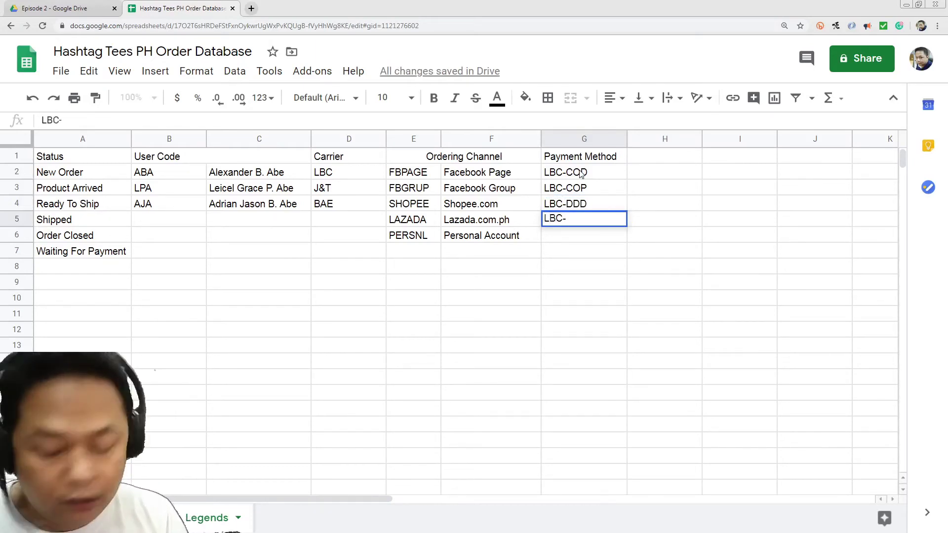
type("R")
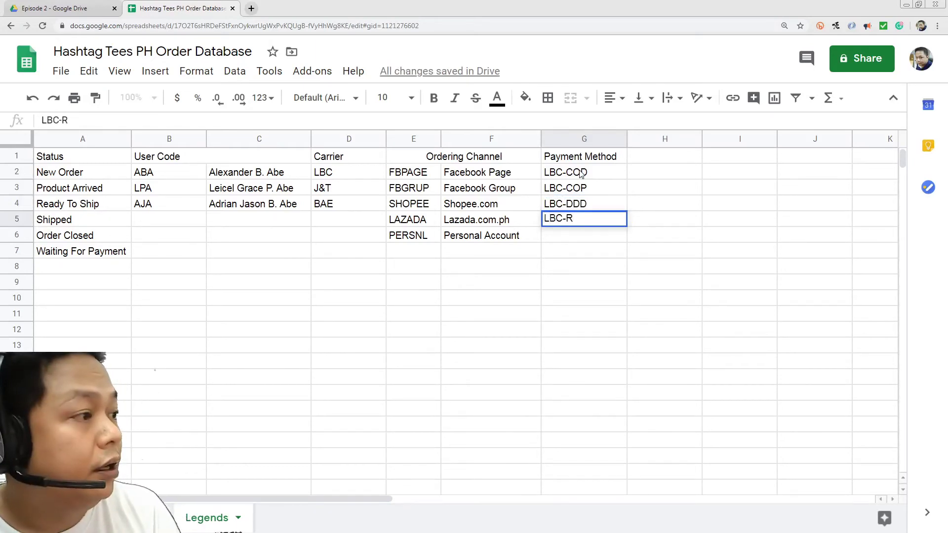
type("O")
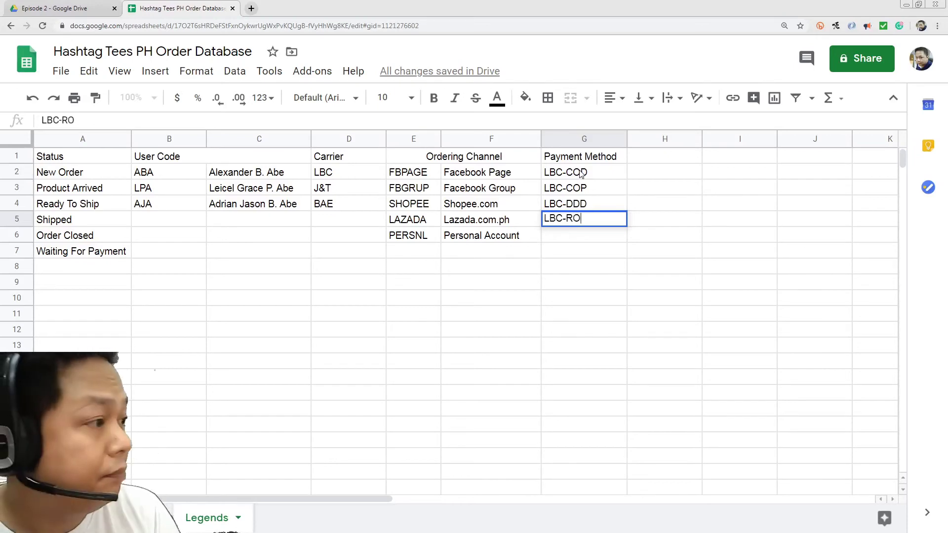
key("BackSpace")
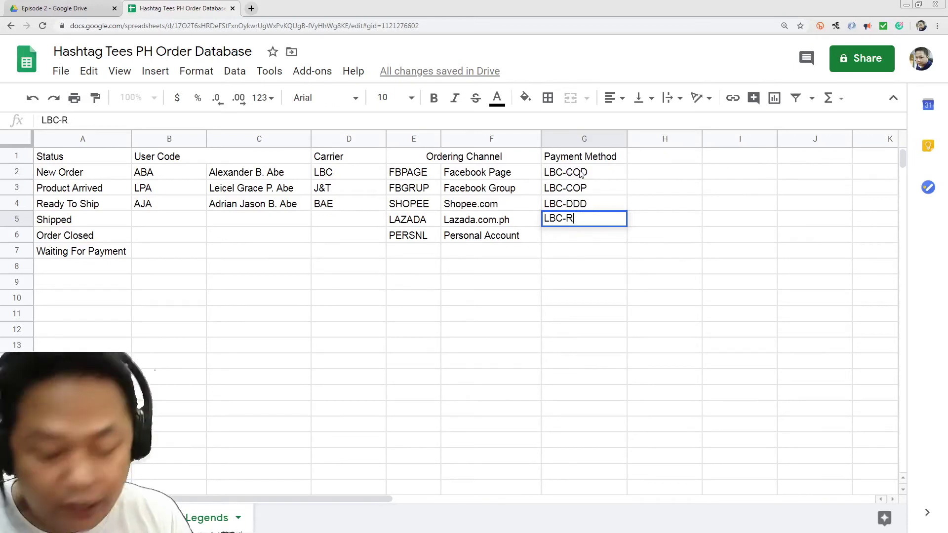
type("B")
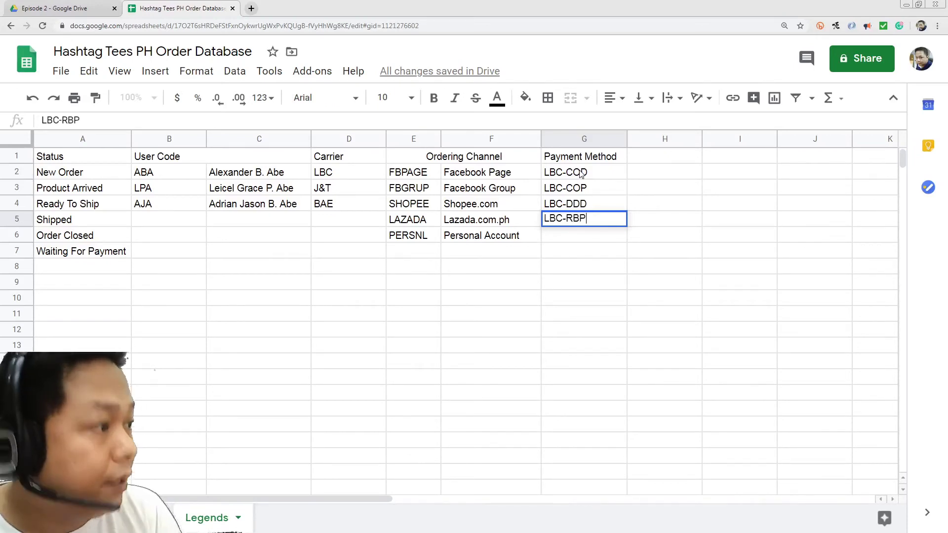
type("P")
key("Return")
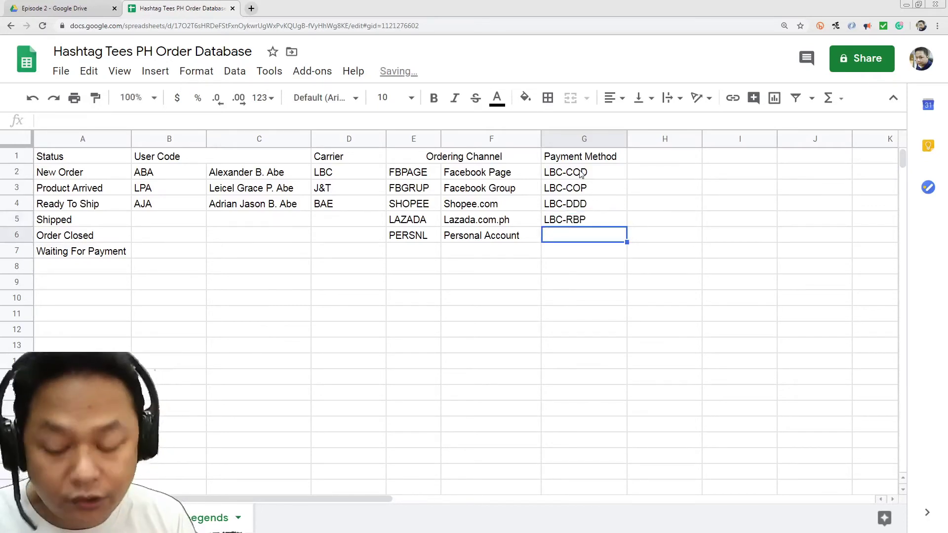
- Add J&T-COD as the fifth payment method in cell G6
type("J&T-")
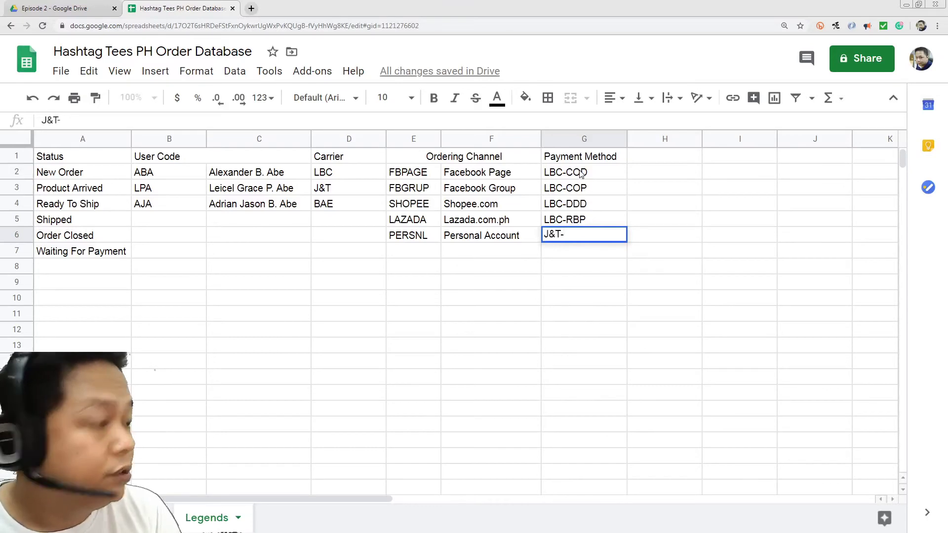
type("COD")
key("Return")
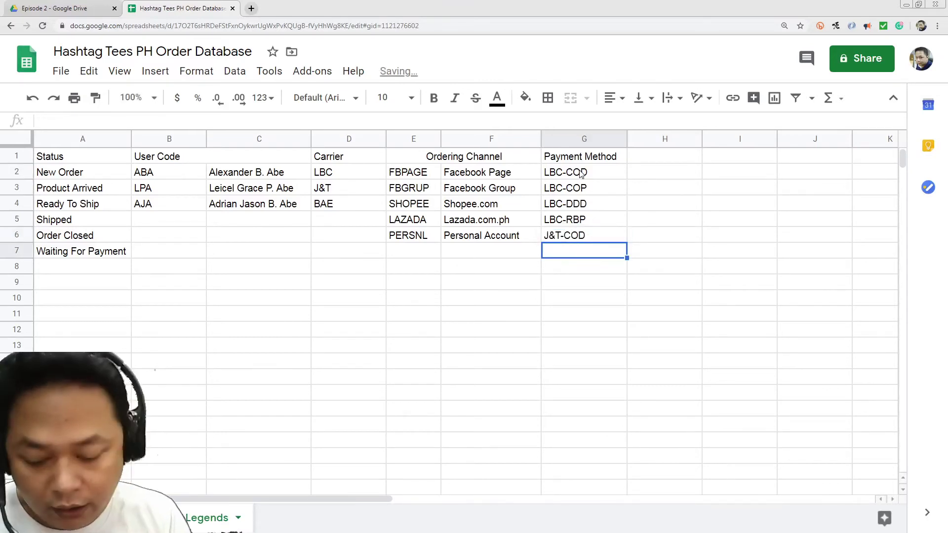
- Add J&T-COP as the sixth payment method in cell G7
type("J&T-COP")
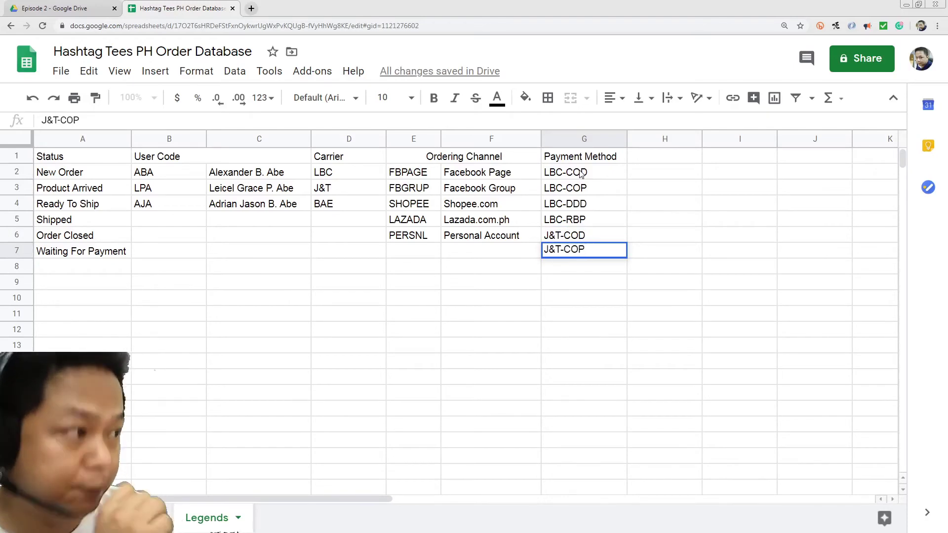
key("Return")
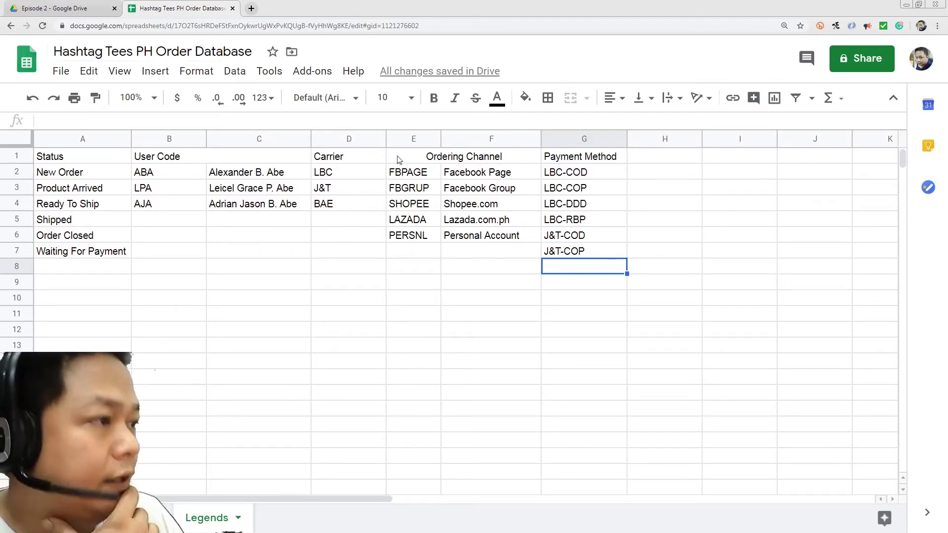
- Insert one blank column between the Carrier and Ordering Channel columns on the Legends sheet
right_click(393, 141)
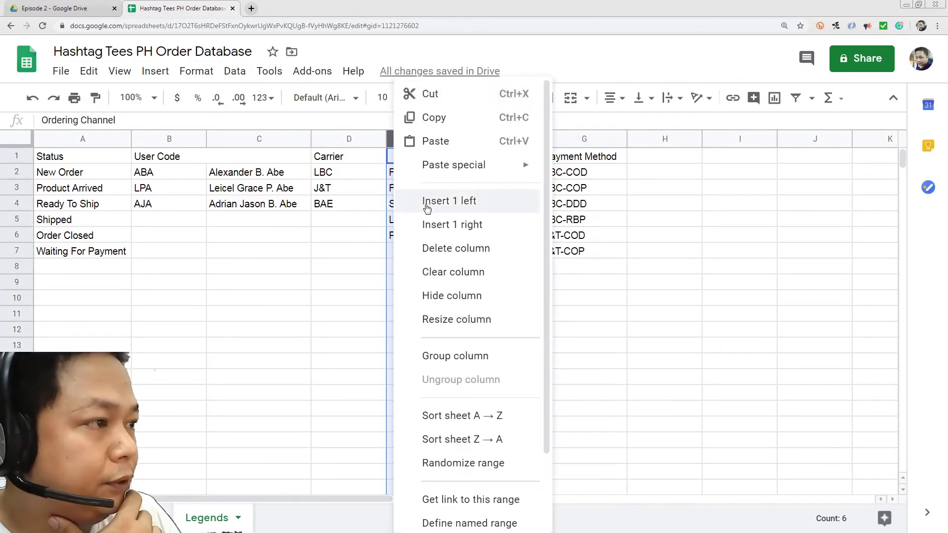
left_click(343, 233)
left_click(405, 141)
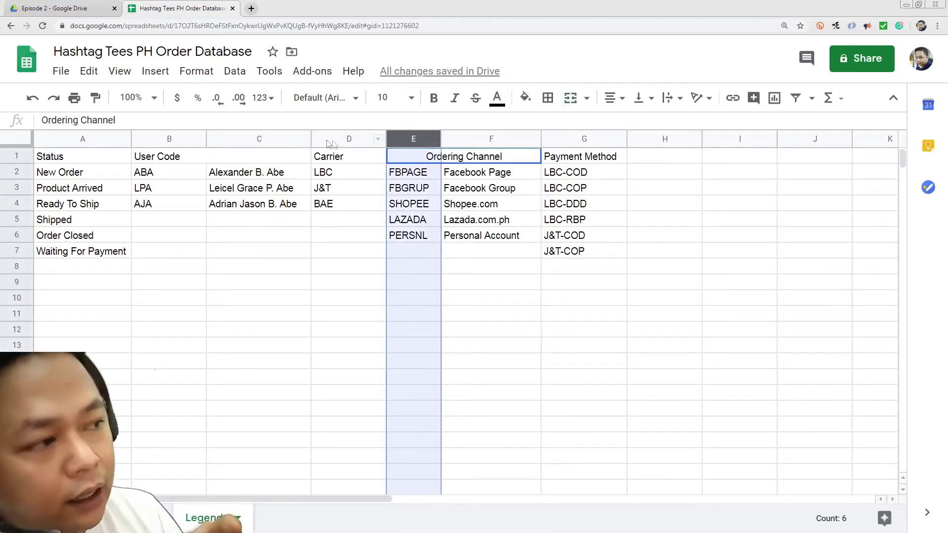
right_click(407, 142)
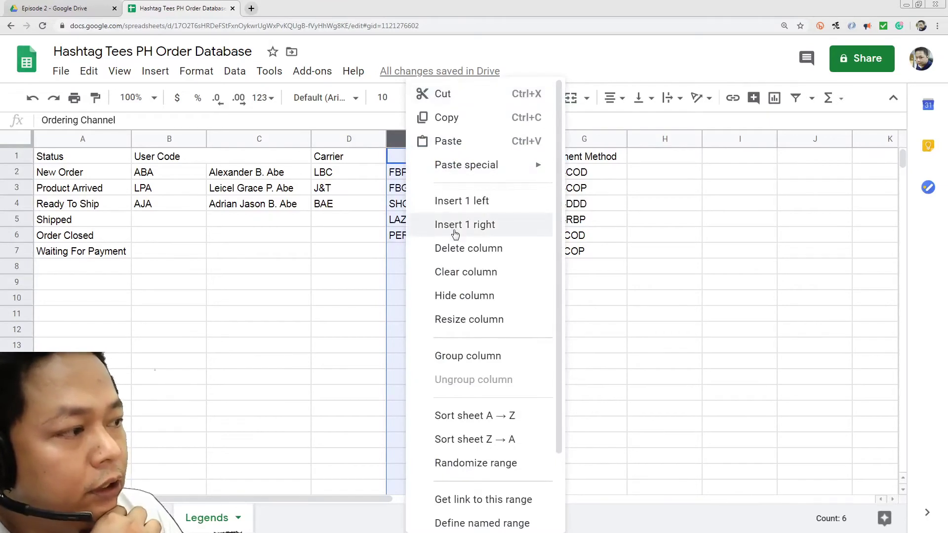
left_click(459, 206)
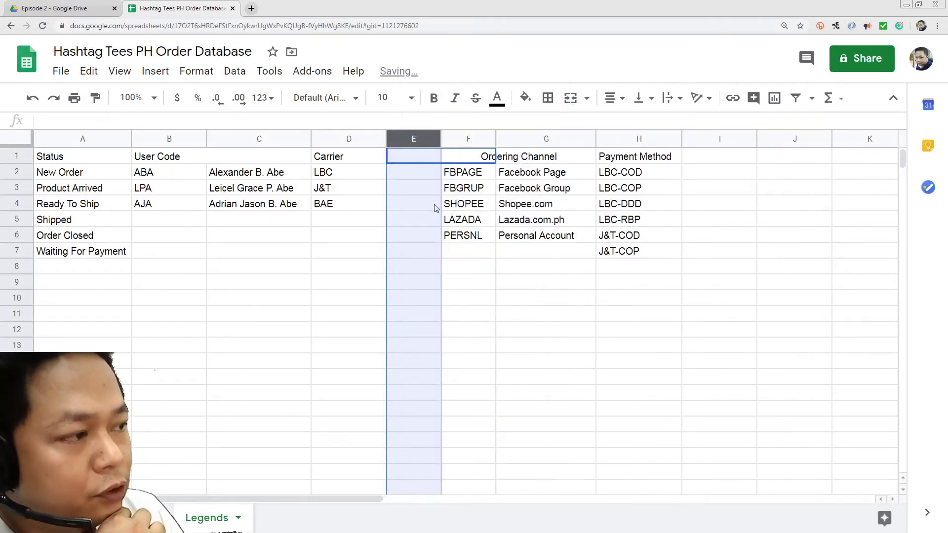
- Widen the new blank column E and merge the Carrier header across D1:E1
left_click(411, 170)
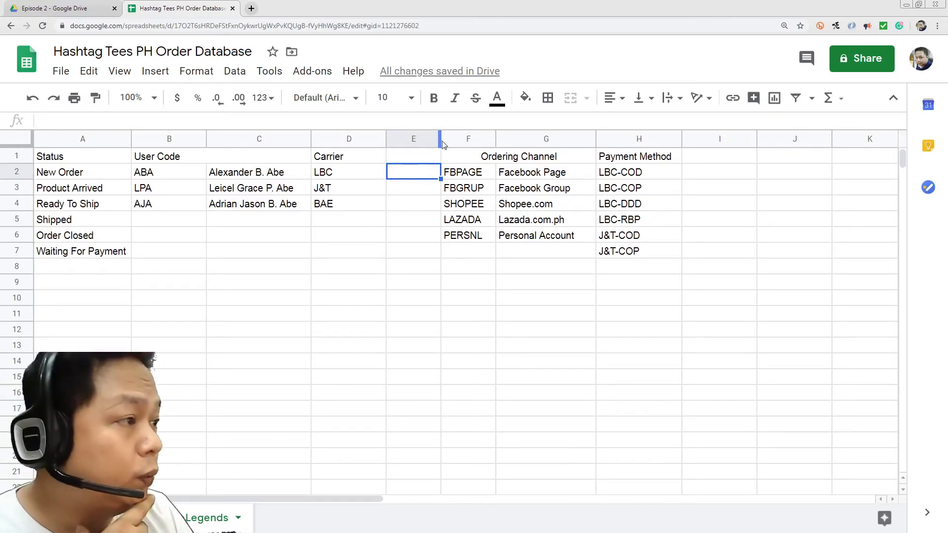
left_click_drag(442, 142, 464, 141)
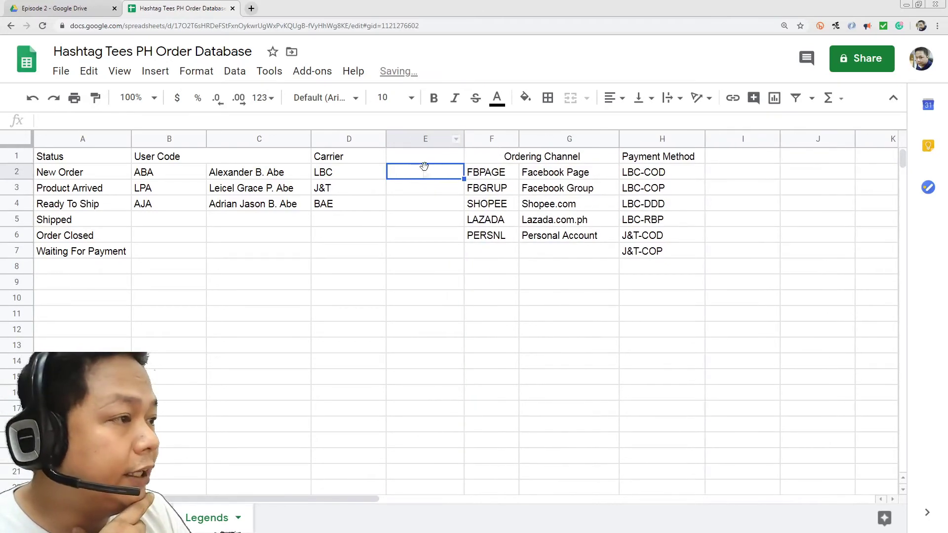
left_click_drag(370, 157, 409, 161)
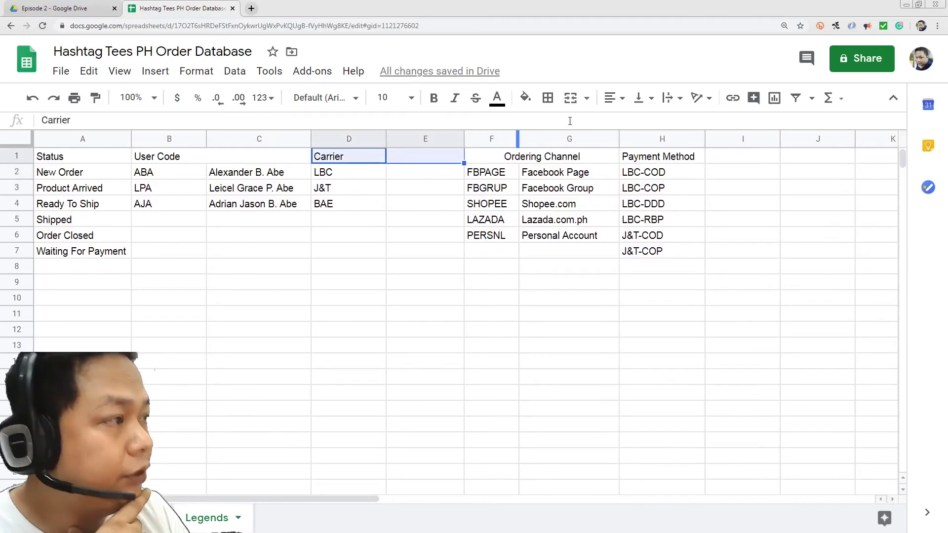
left_click(570, 99)
- Enter the full carrier names LBC Express, J&T Express and Black Arrow Express in cells E2 to E4
left_click(408, 176)
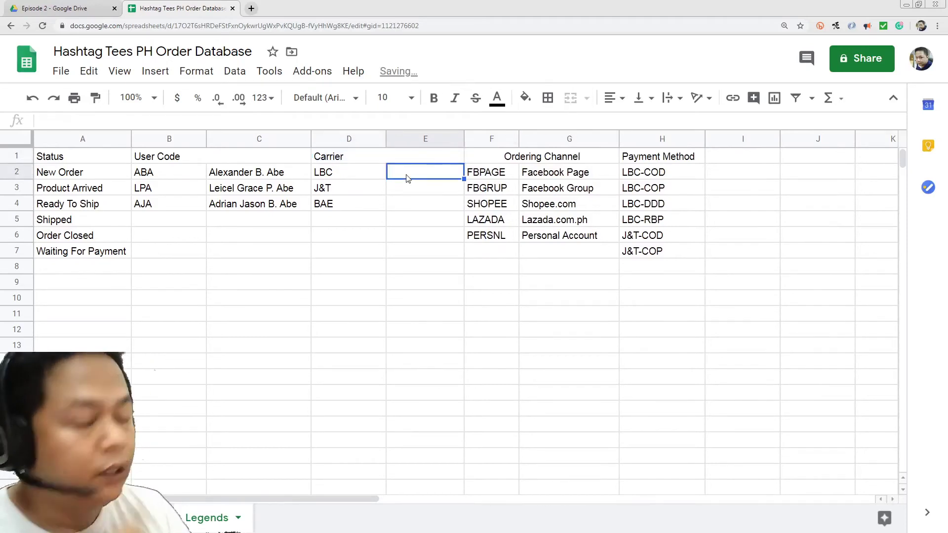
type("LBC Exp")
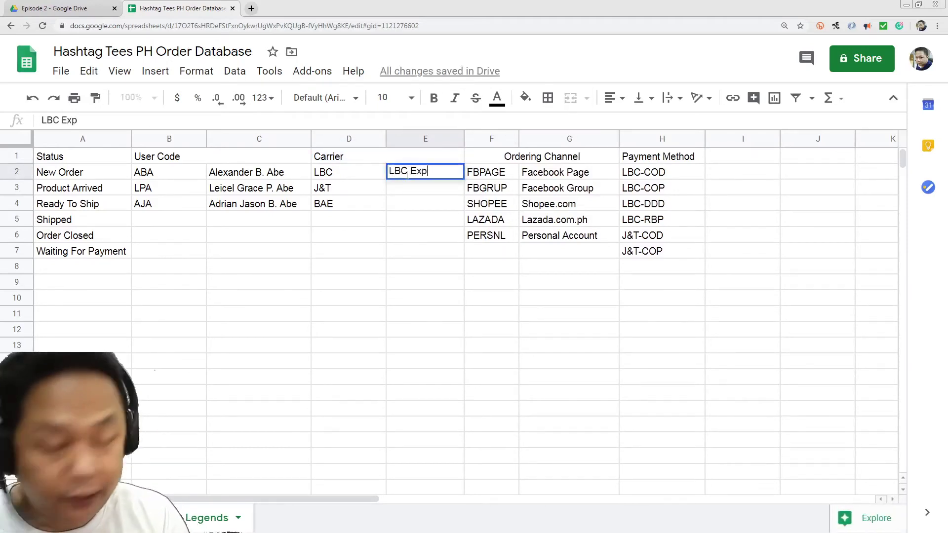
type("ress")
key("Return")
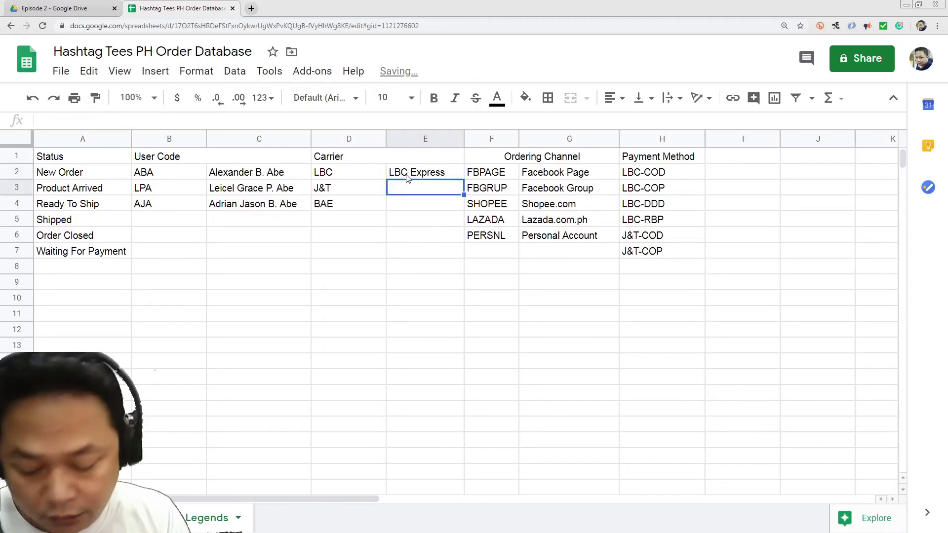
type("J&T Express")
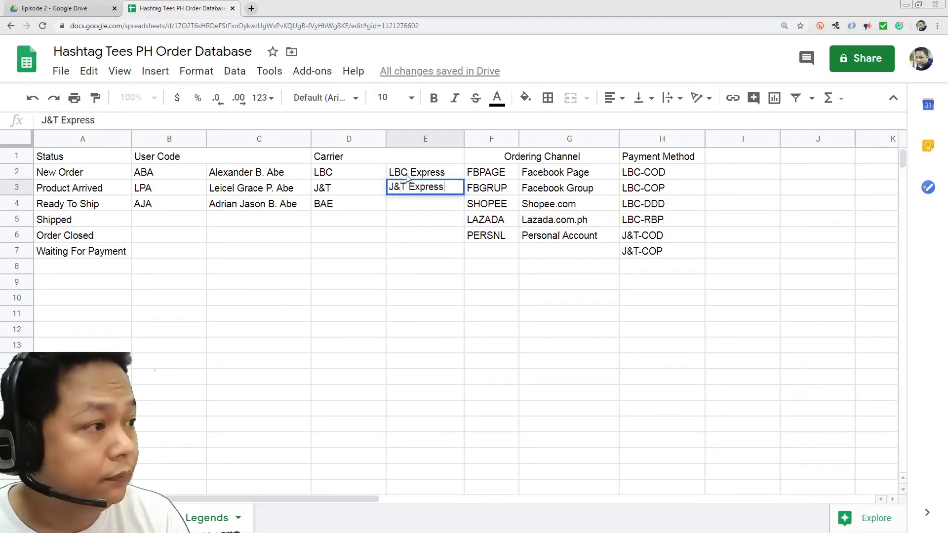
key("Return")
type("Black Arrow Exrp")
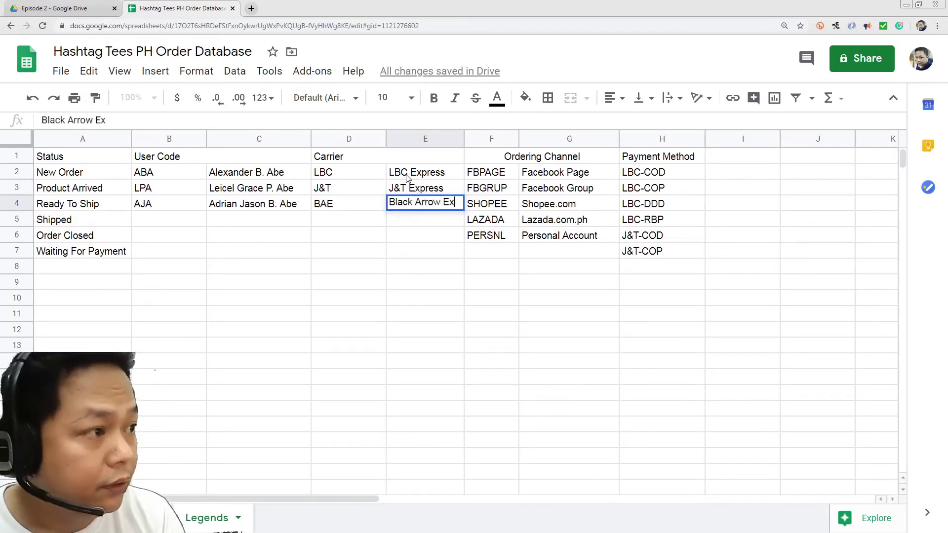
key("BackSpace")
key("BackSpace")
type("press")
key("Return")
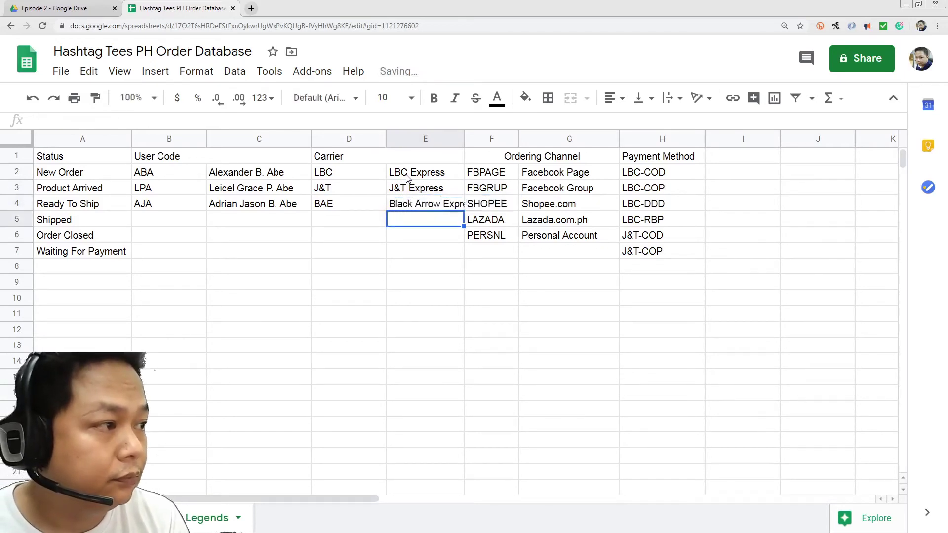
- Widen column E and narrow column D to suit their contents, and center the merged Carrier header
left_click_drag(464, 139, 492, 138)
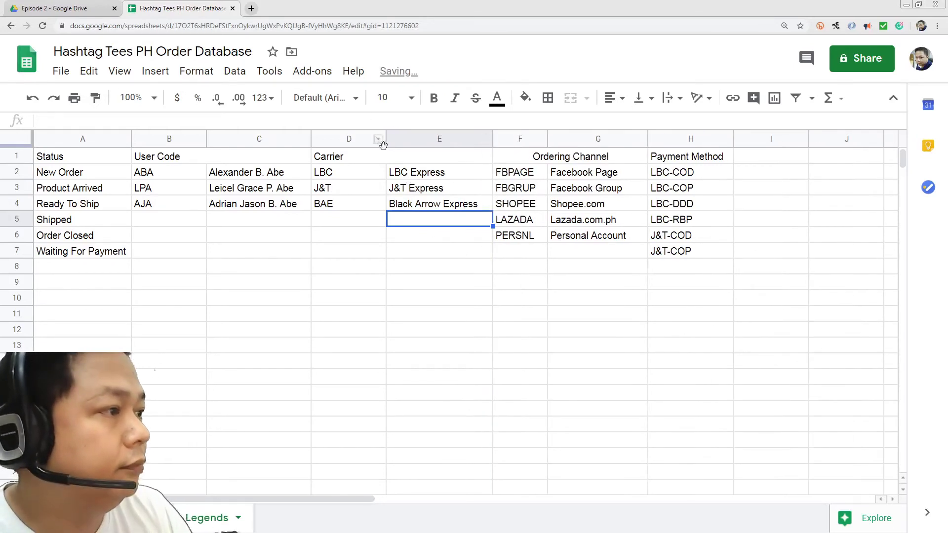
left_click_drag(381, 139, 354, 138)
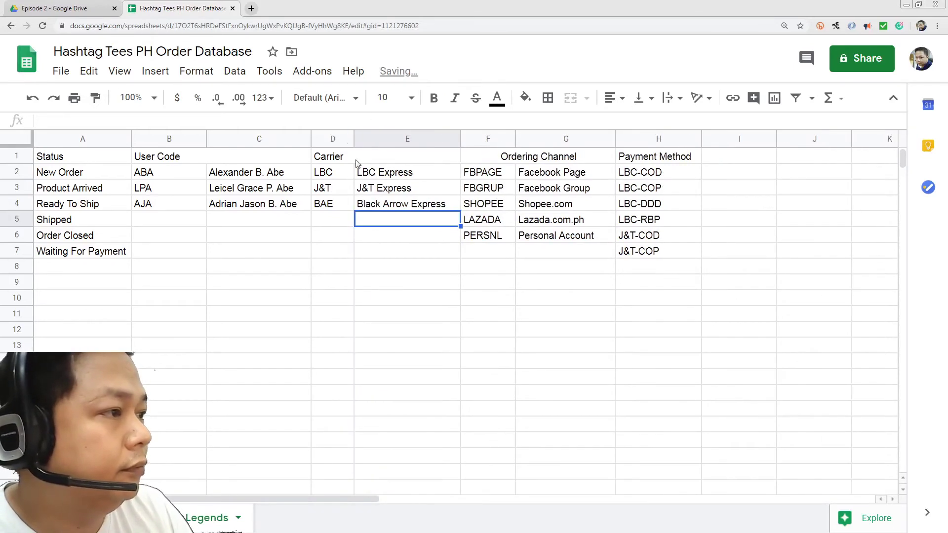
left_click(353, 160)
left_click(612, 98)
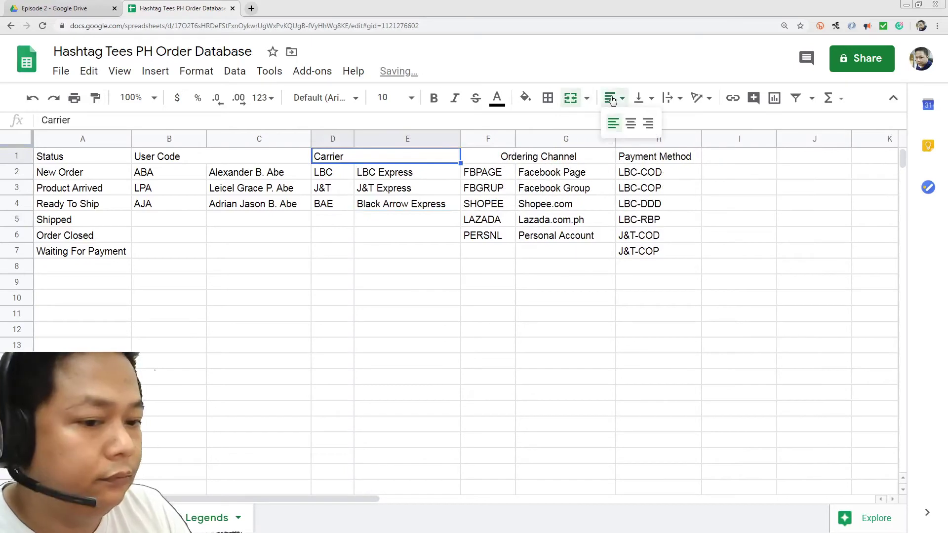
left_click(636, 128)
left_click(449, 301)
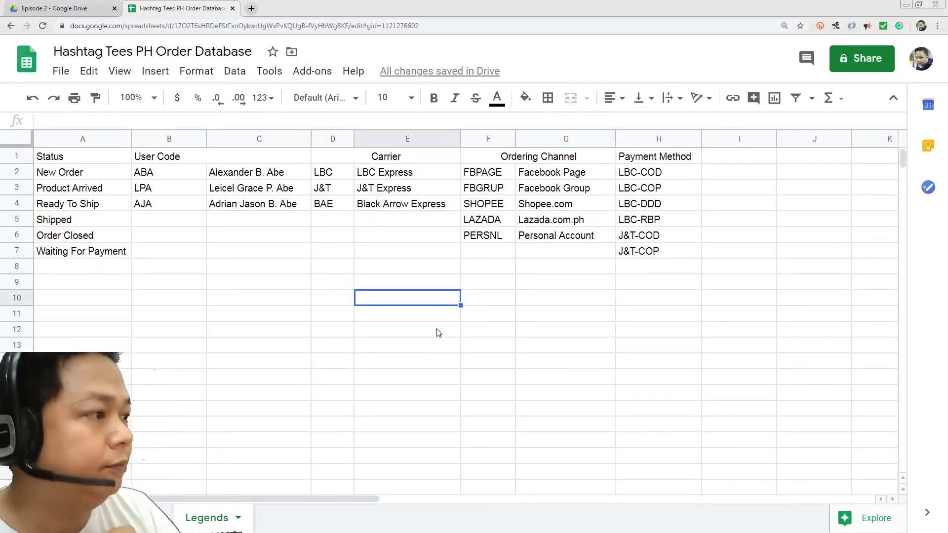
- Add a dropdown to the Payment Method cell M2 on the BufferList sheet, using the list range Legends!H2:H11
left_click(129, 518)
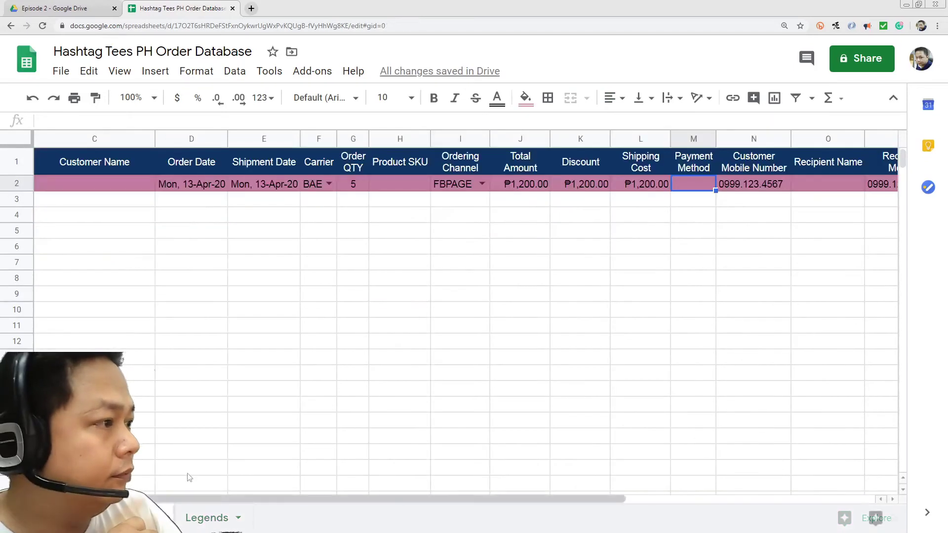
left_click(609, 282)
left_click_drag(562, 498, 626, 509)
left_click(576, 185)
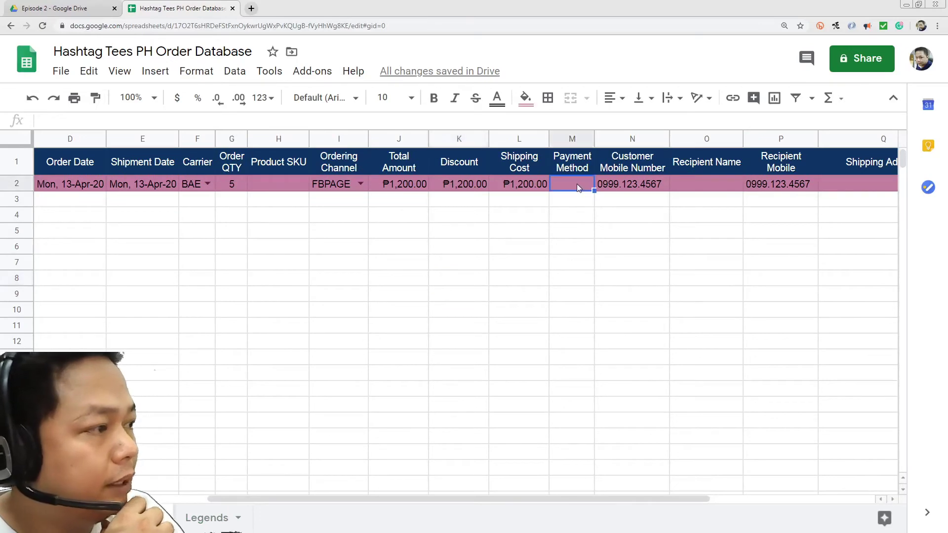
scroll(627, 314, "down", 2)
left_click(641, 516)
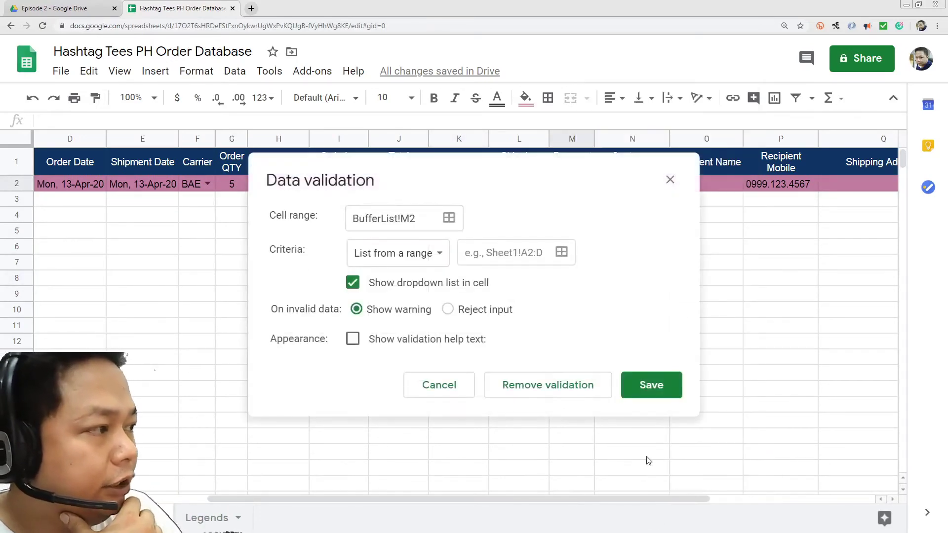
left_click(561, 254)
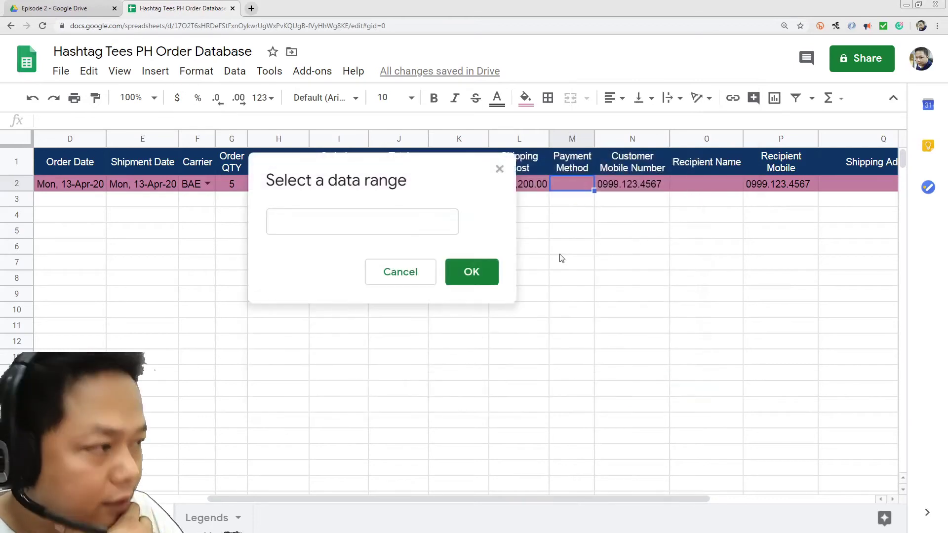
left_click(202, 524)
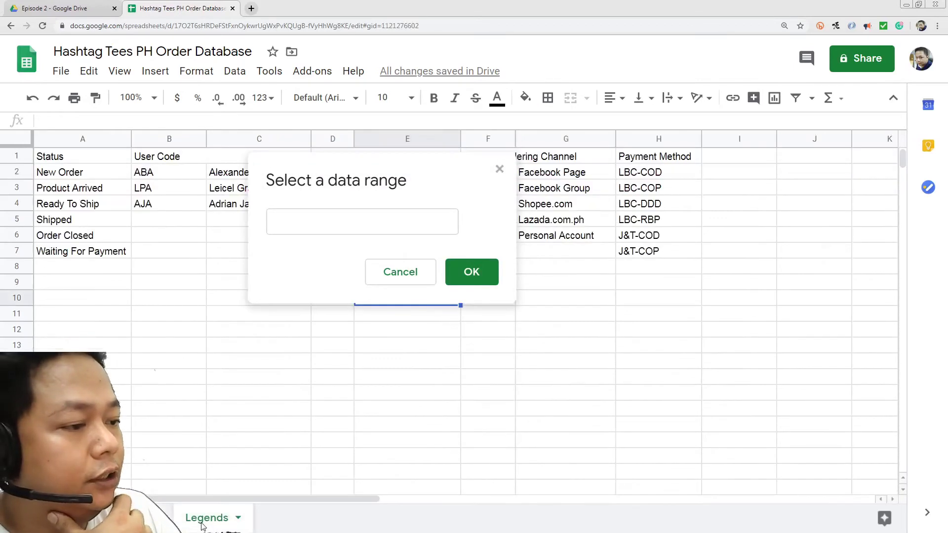
left_click_drag(469, 179, 273, 305)
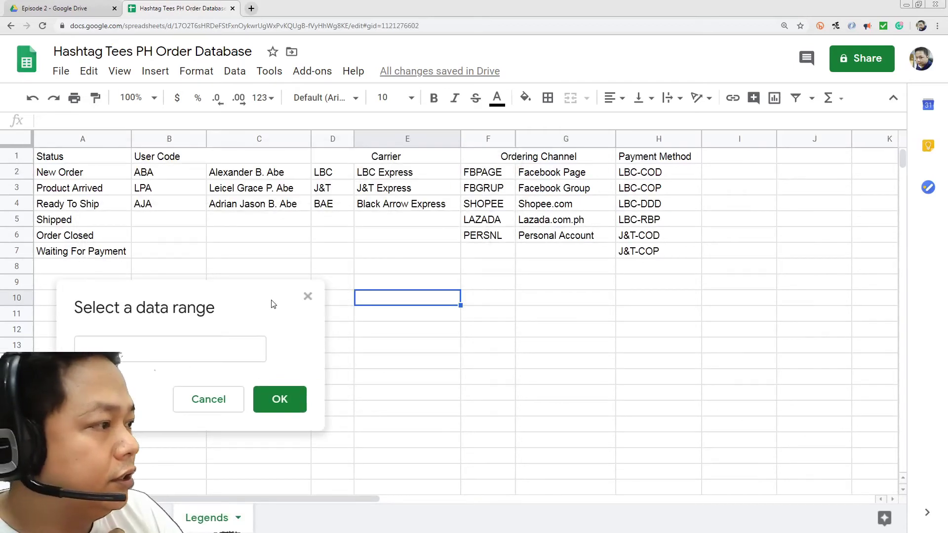
left_click_drag(649, 177, 652, 311)
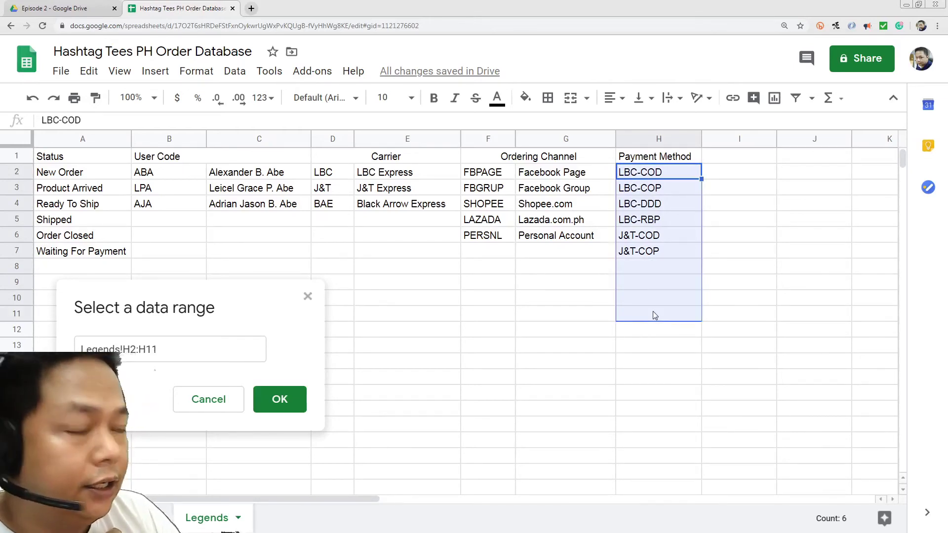
left_click(284, 405)
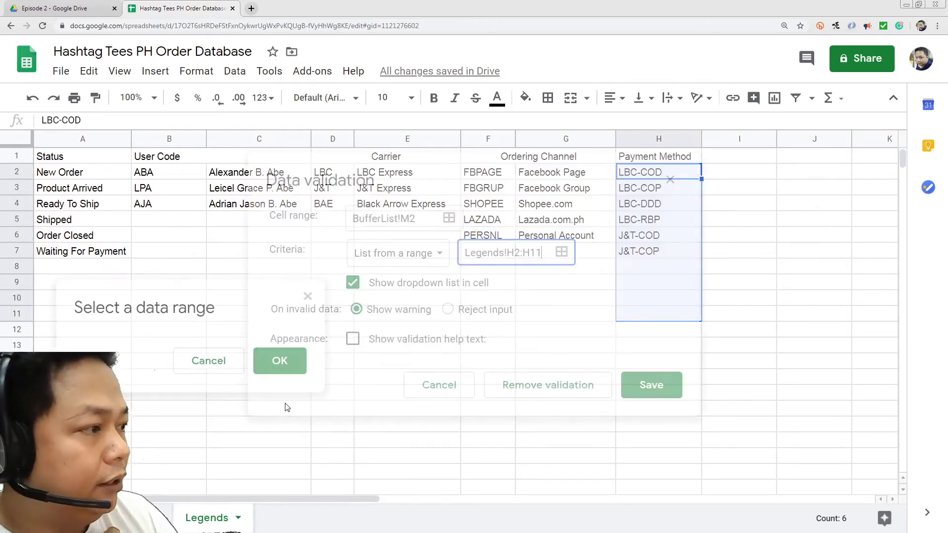
left_click(658, 386)
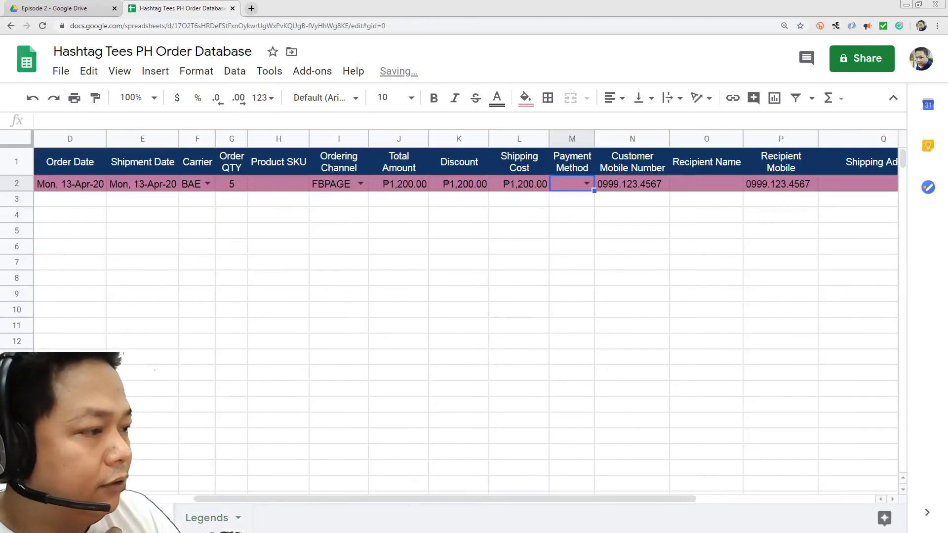
- Choose LBC-COD as the sample order's payment method and auto-fit column M to its content
left_click(587, 184)
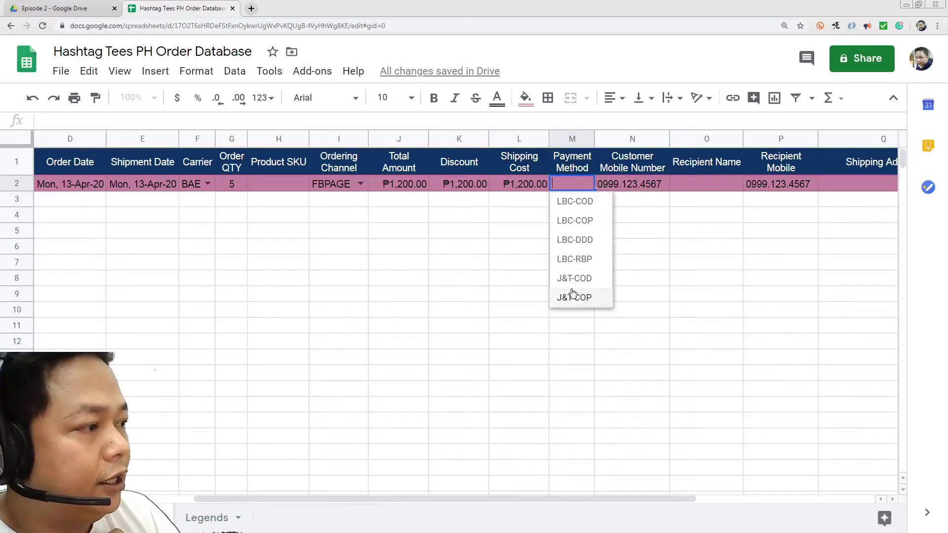
left_click(576, 202)
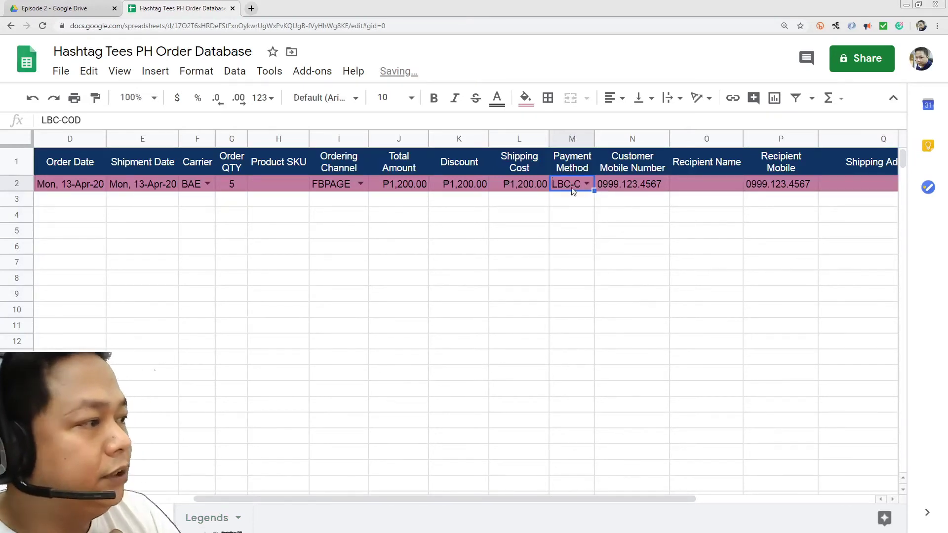
double_click(593, 136)
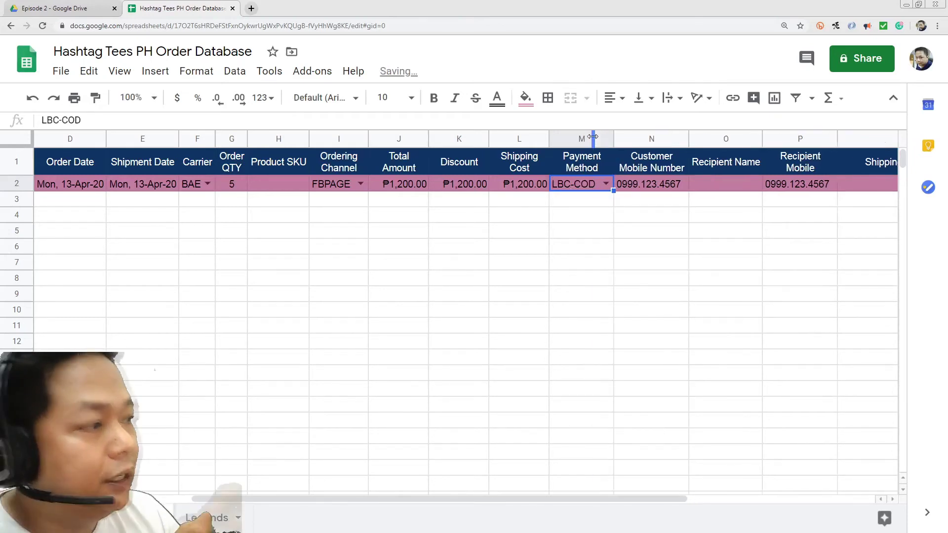
left_click(589, 268)
- Review the sample order's remaining columns from Recipient Name and Shipping Address through Customer Messenger ID and Messenger Chat URL
left_click_drag(567, 504, 684, 503)
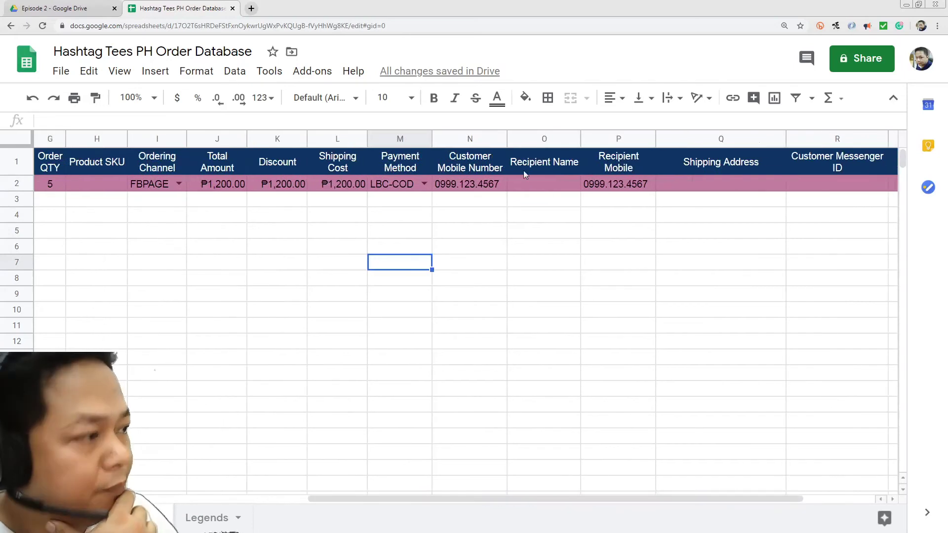
left_click(523, 184)
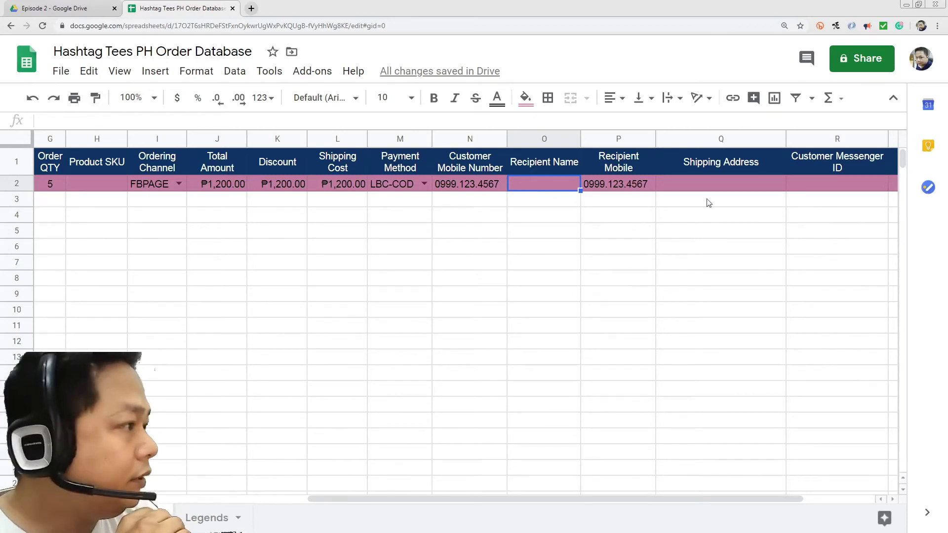
left_click(719, 185)
left_click_drag(735, 499, 806, 499)
left_click(674, 184)
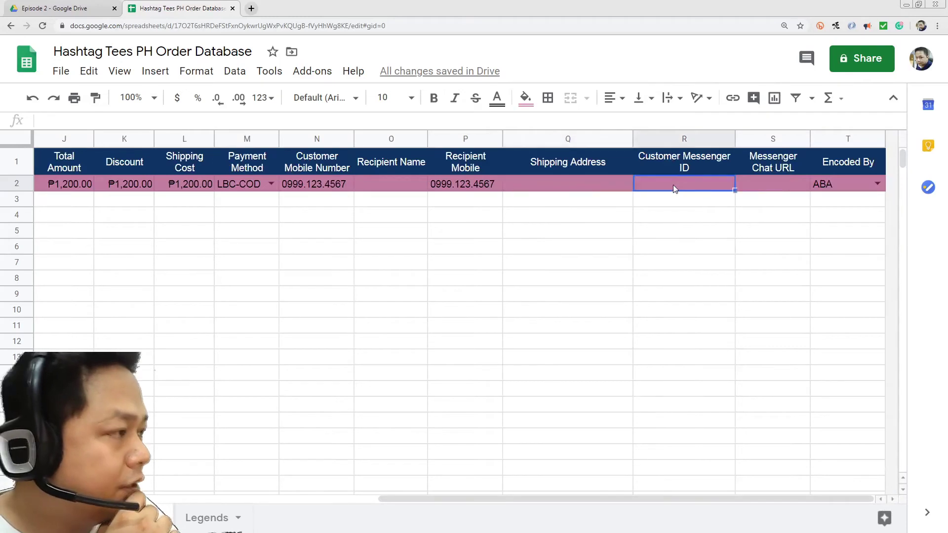
left_click(771, 183)
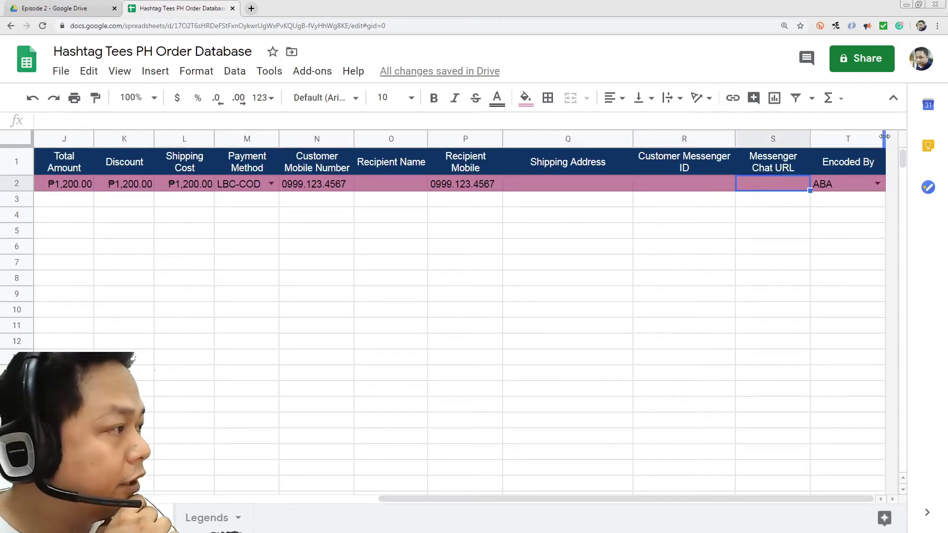
- Narrow the Encoded By column T so its header wraps onto two lines, and center the column's contents horizontally
left_click_drag(884, 136, 867, 136)
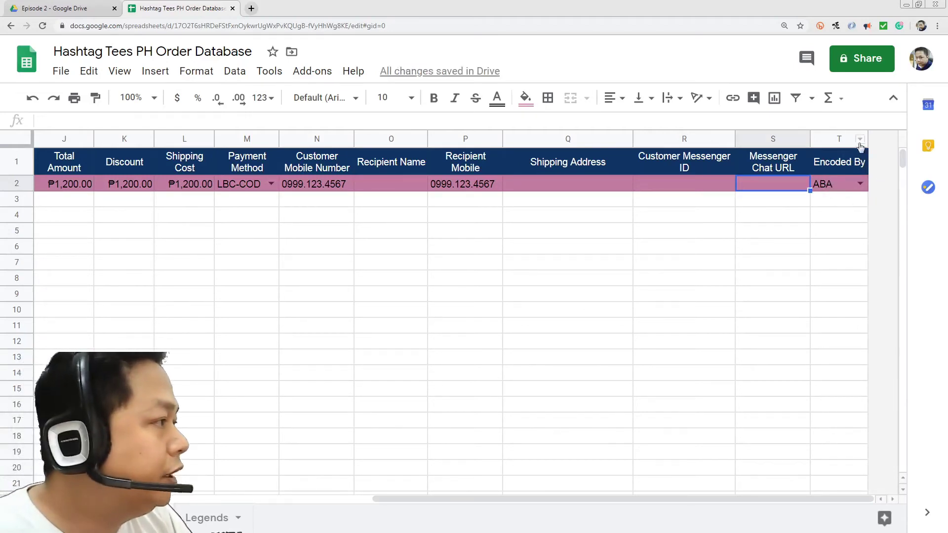
left_click_drag(867, 138, 854, 137)
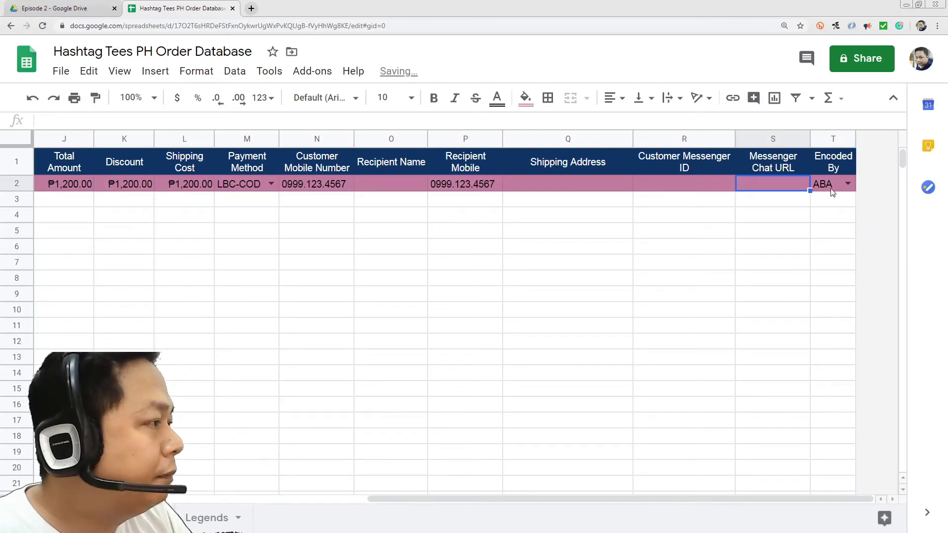
left_click(833, 185)
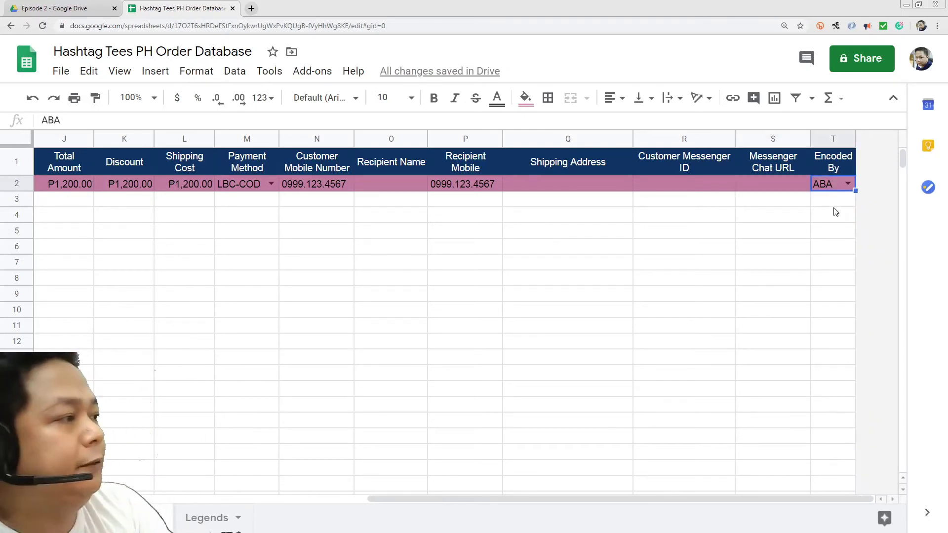
left_click(832, 139)
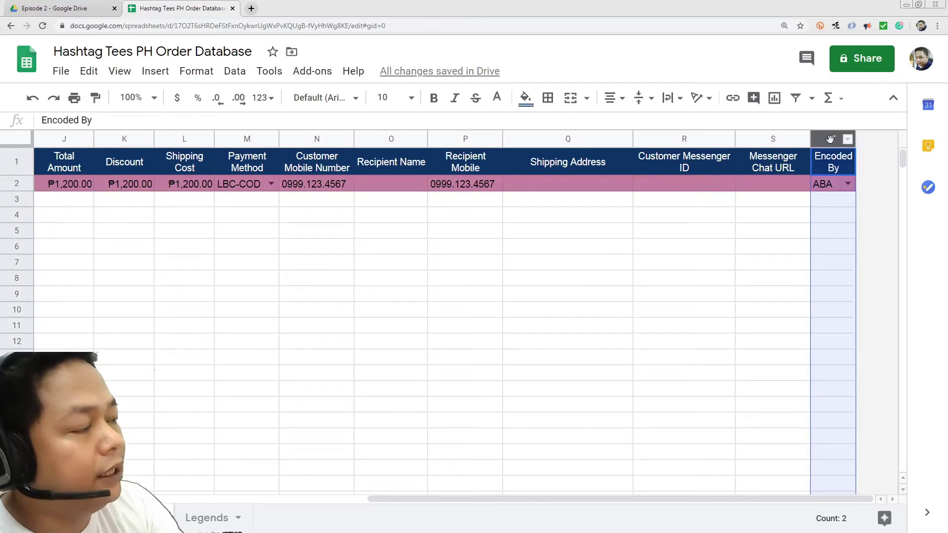
left_click(610, 99)
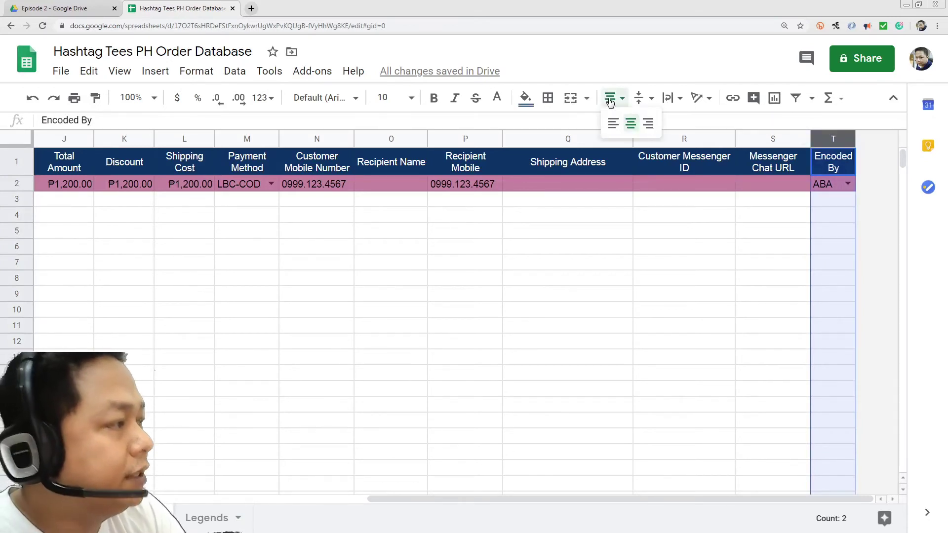
left_click(632, 124)
left_click(612, 267)
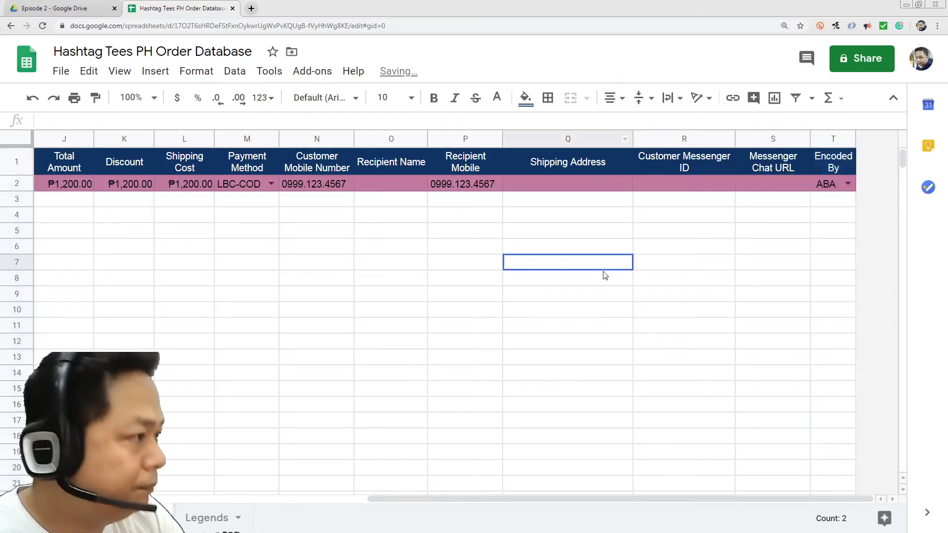
- Look over the sample order's STATUS dropdown options and the columns from JO# through Encoded By
left_click_drag(773, 499, 474, 484)
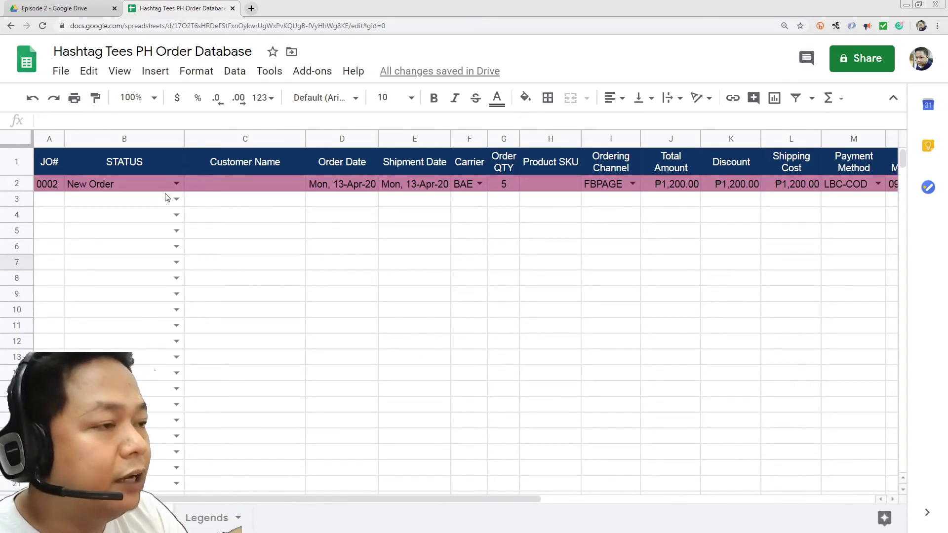
left_click(176, 184)
left_click(233, 343)
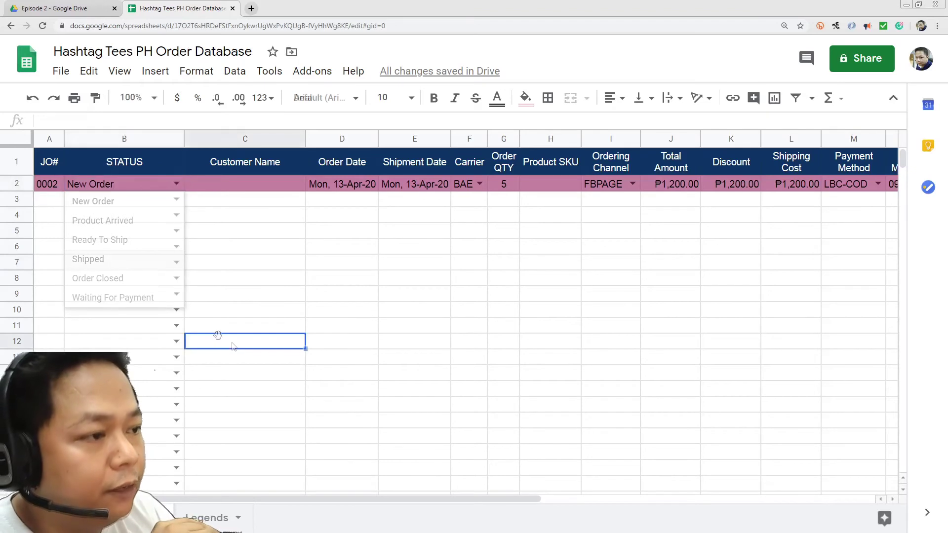
left_click(179, 279)
left_click(283, 329)
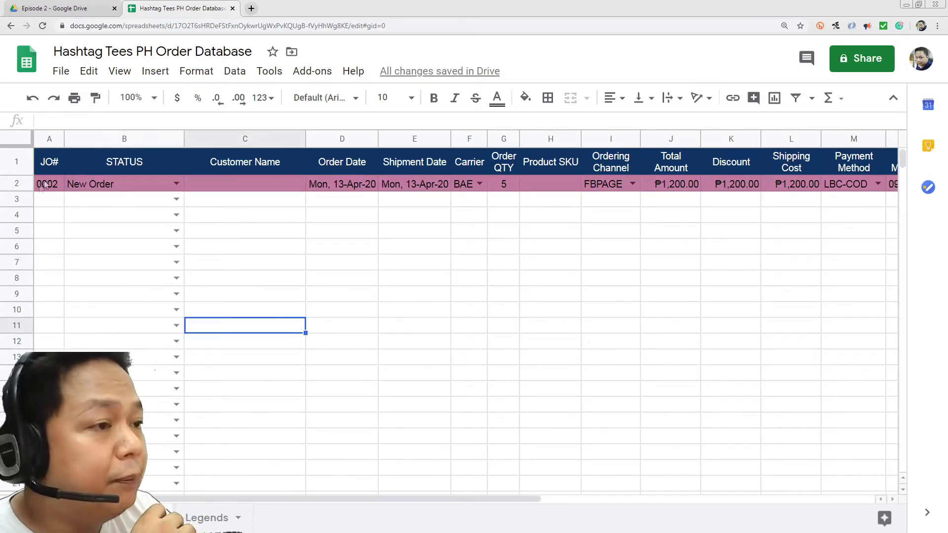
left_click_drag(416, 499, 755, 500)
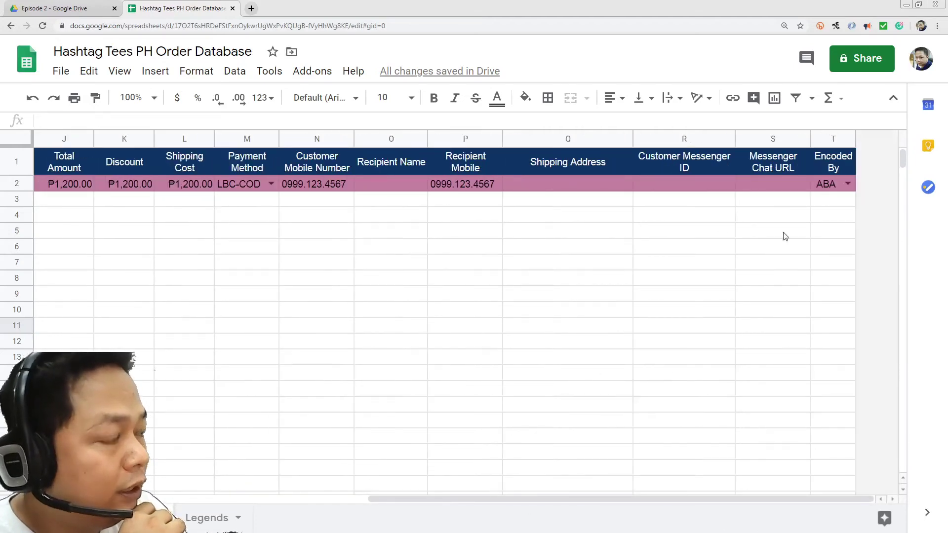
scroll(415, 320, "down", 5)
scroll(415, 319, "up", 5)
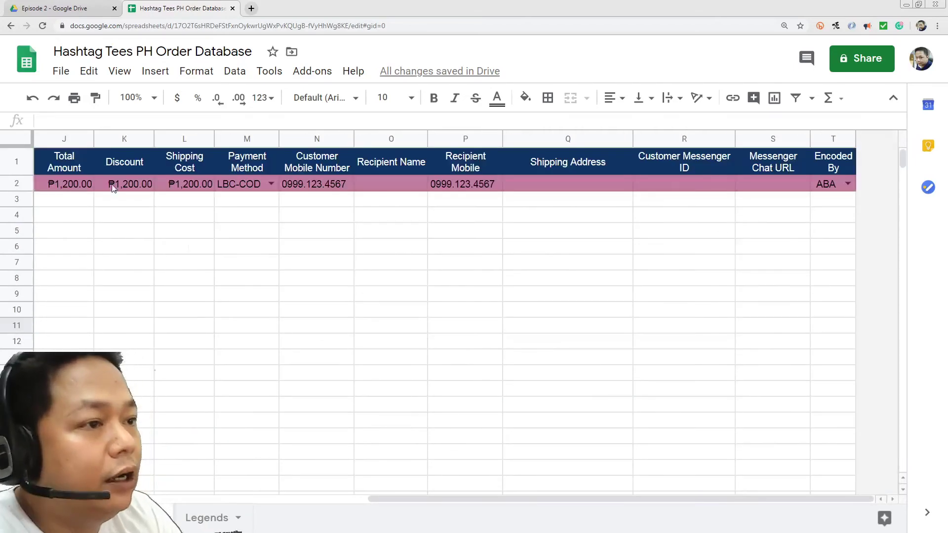
left_click_drag(418, 499, 85, 499)
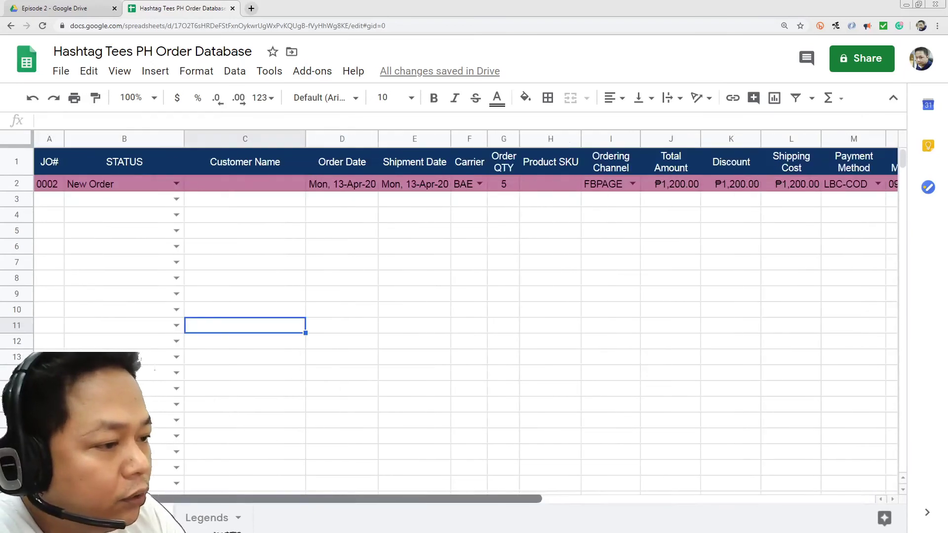
- Fill the sample order row A2:T2 down through row 50 to copy its formatting and dropdowns
scroll(85, 488, "down", 7)
scroll(464, 321, "down", 8)
scroll(464, 321, "up", 2)
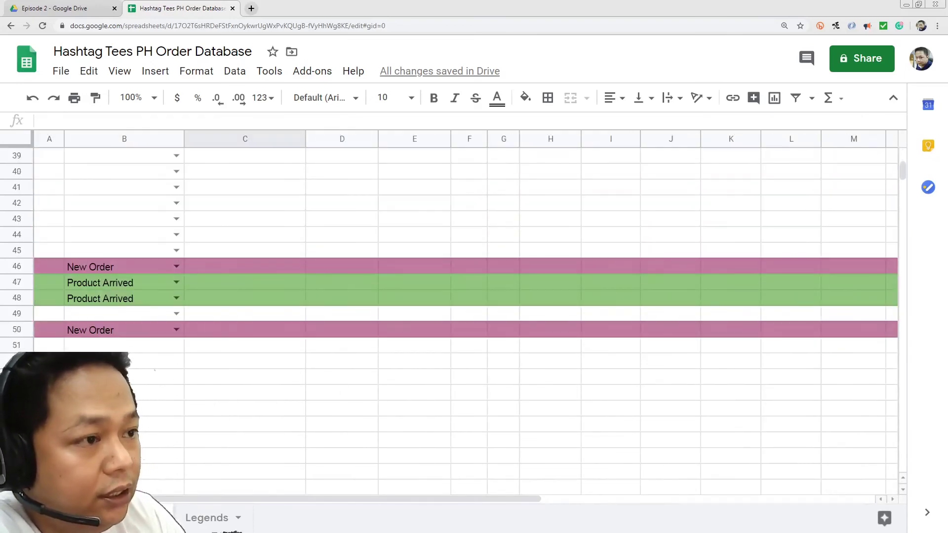
left_click(50, 335)
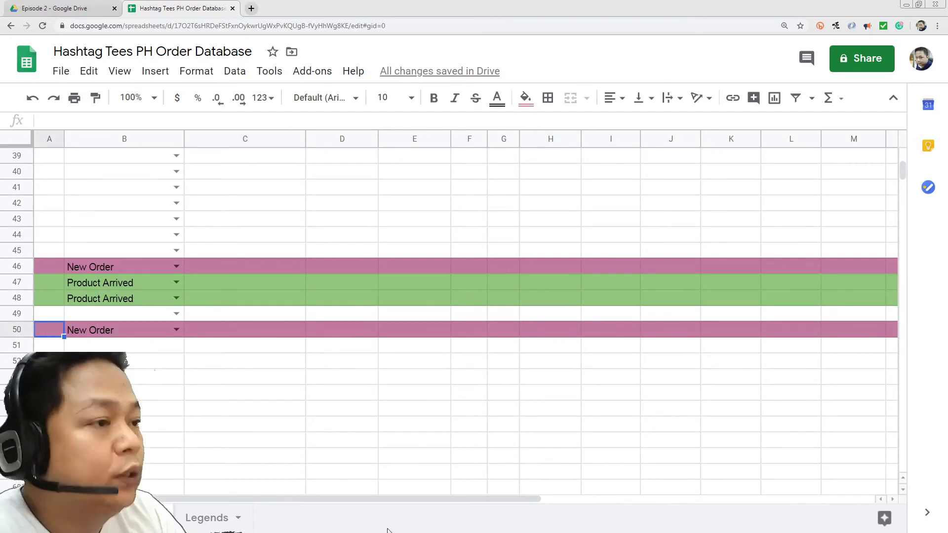
scroll(428, 452, "up", 12)
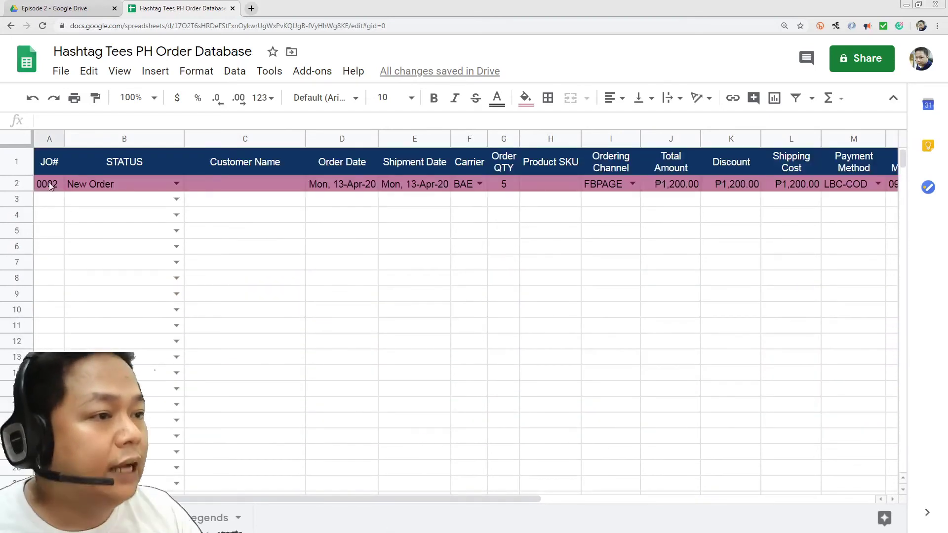
left_click(51, 186)
left_click_drag(317, 499, 760, 531)
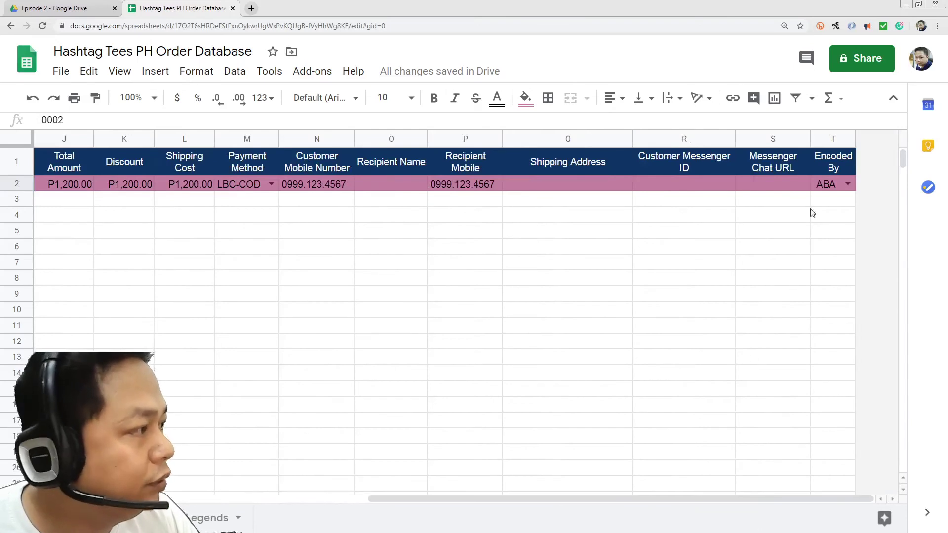
left_click(835, 185, "shift")
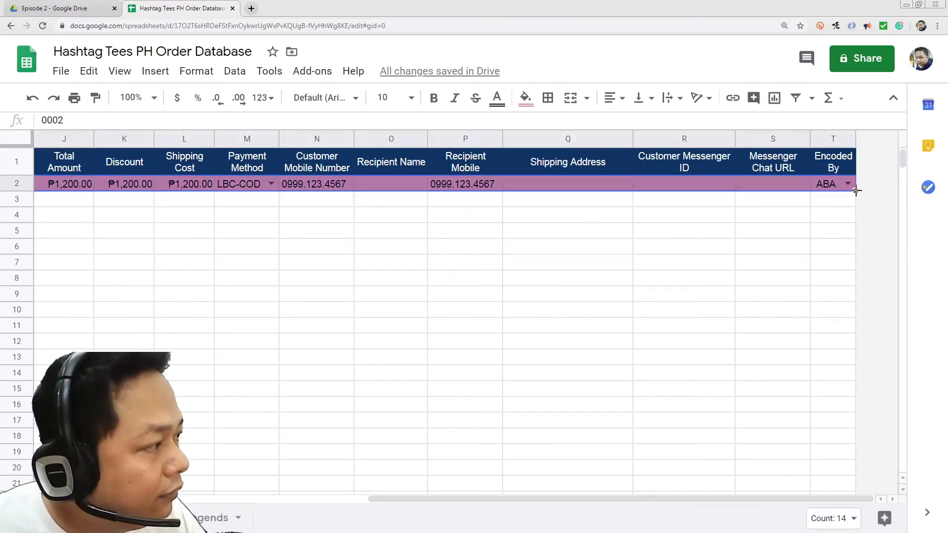
left_click_drag(855, 191, 849, 470)
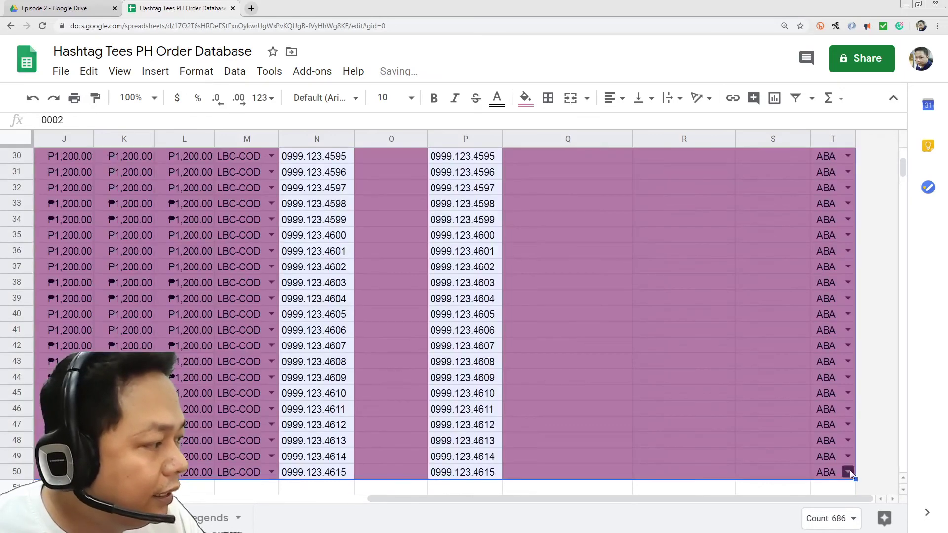
- Check the filled order rows, and delete the contents of the range A2:T50 while keeping its dropdowns
scroll(500, 411, "up", 7)
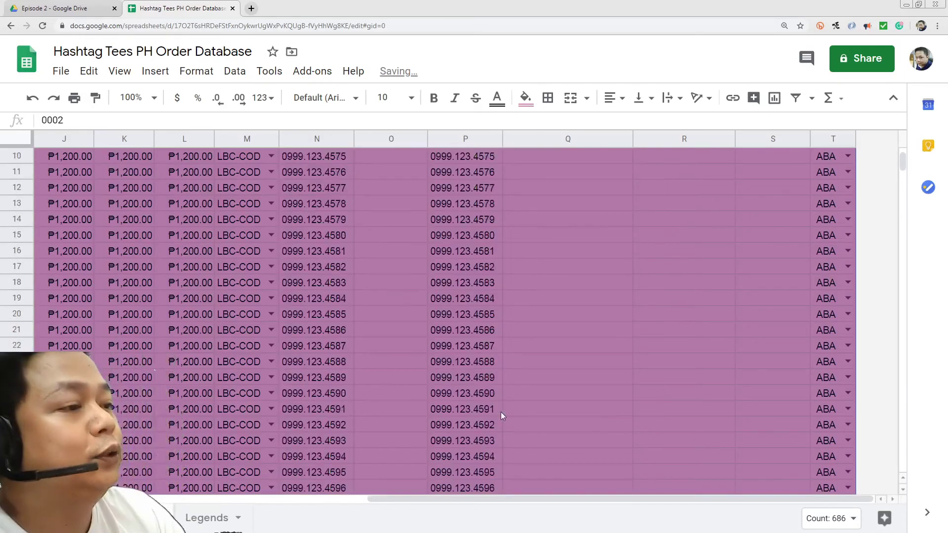
scroll(501, 411, "up", 3)
left_click_drag(516, 498, 171, 498)
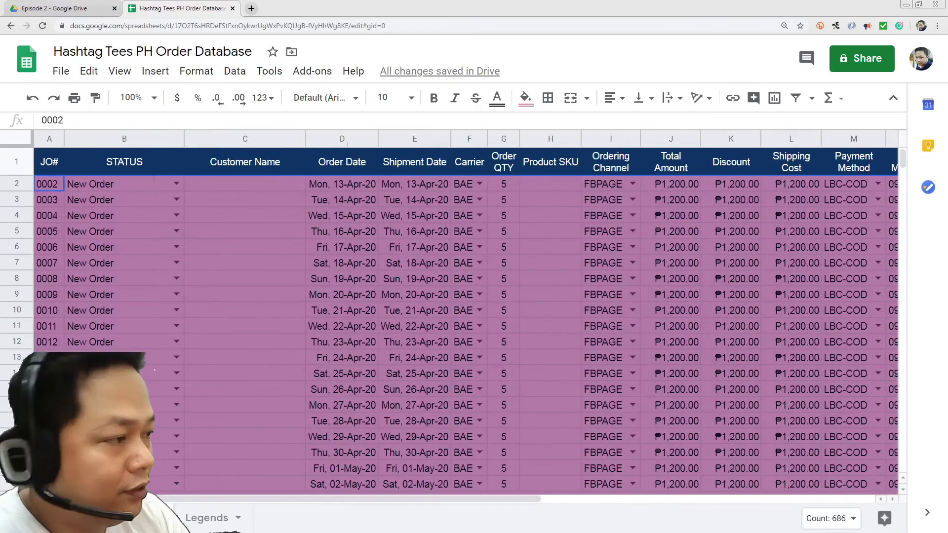
scroll(400, 349, "down", 12)
scroll(400, 351, "up", 3)
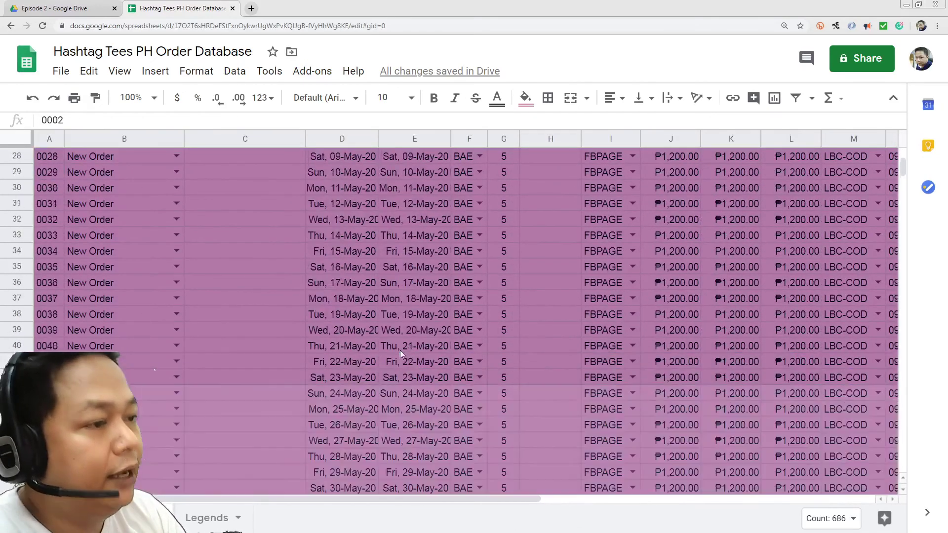
scroll(400, 351, "up", 9)
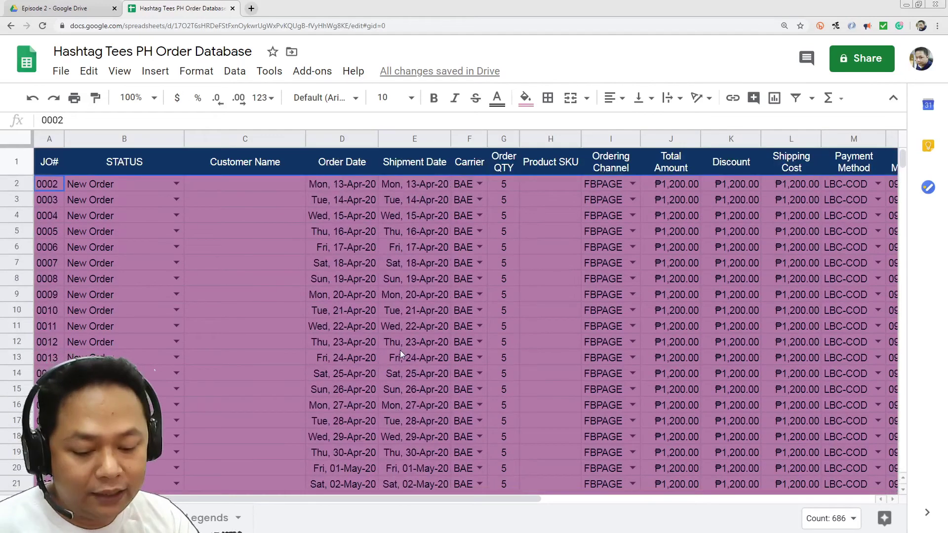
key("Delete")
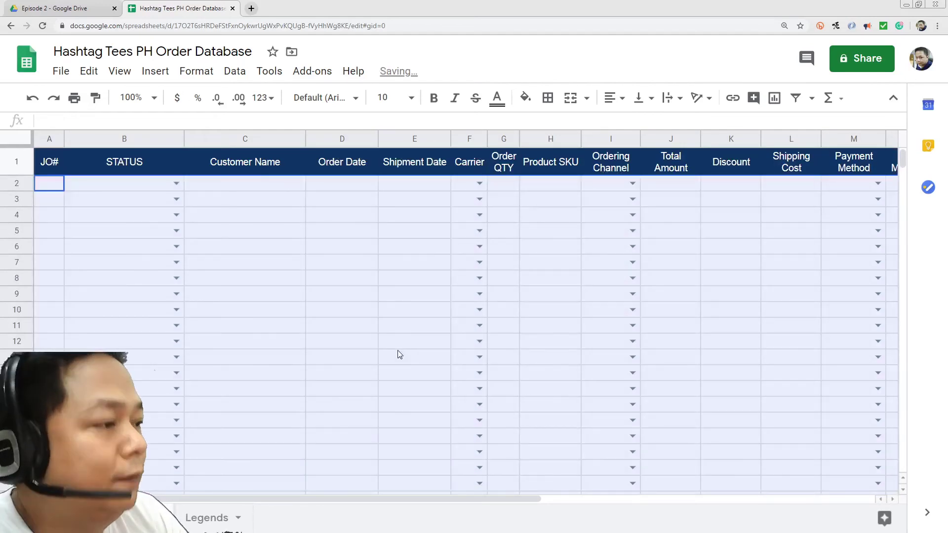
left_click(399, 354)
left_click_drag(426, 500, 303, 518)
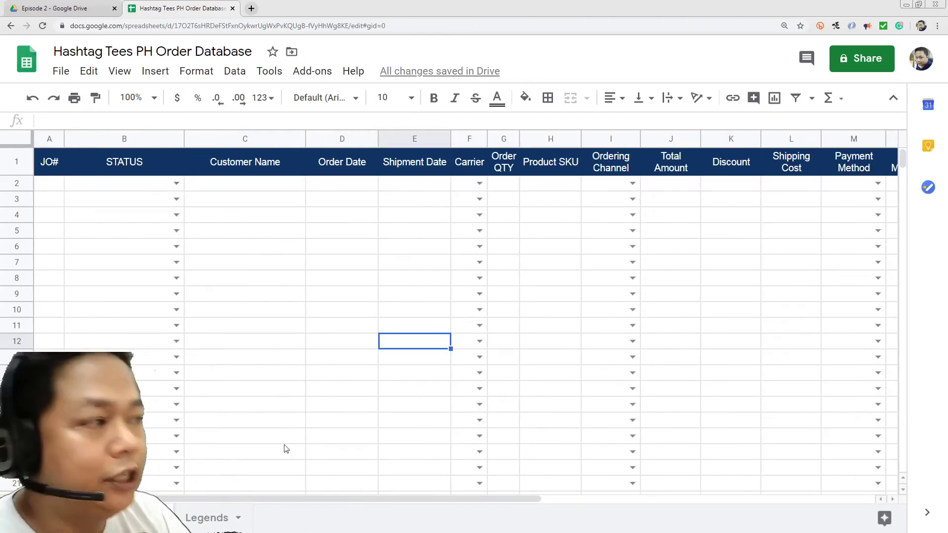
- Enter two consecutive job order numbers, zero-padded to four digits, in JO# cells A2 and A3
left_click(44, 186)
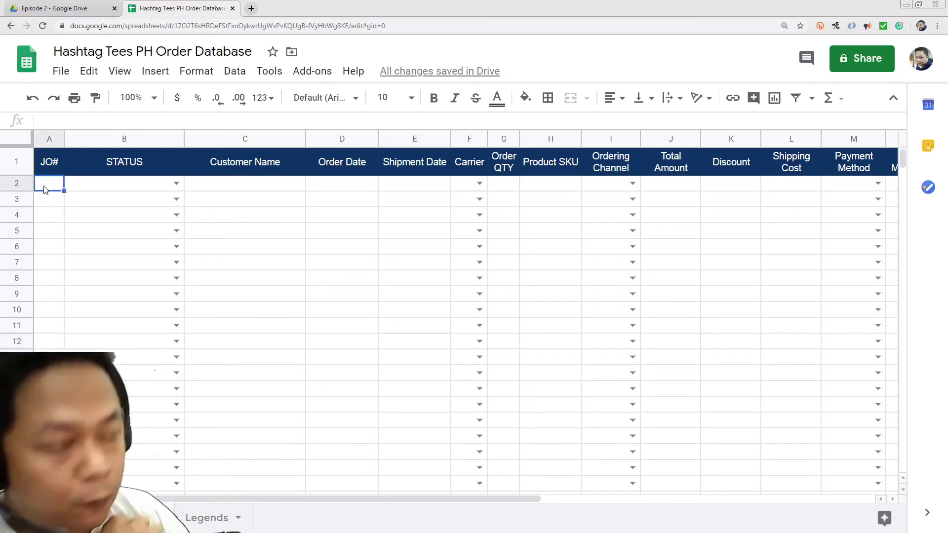
type("0002")
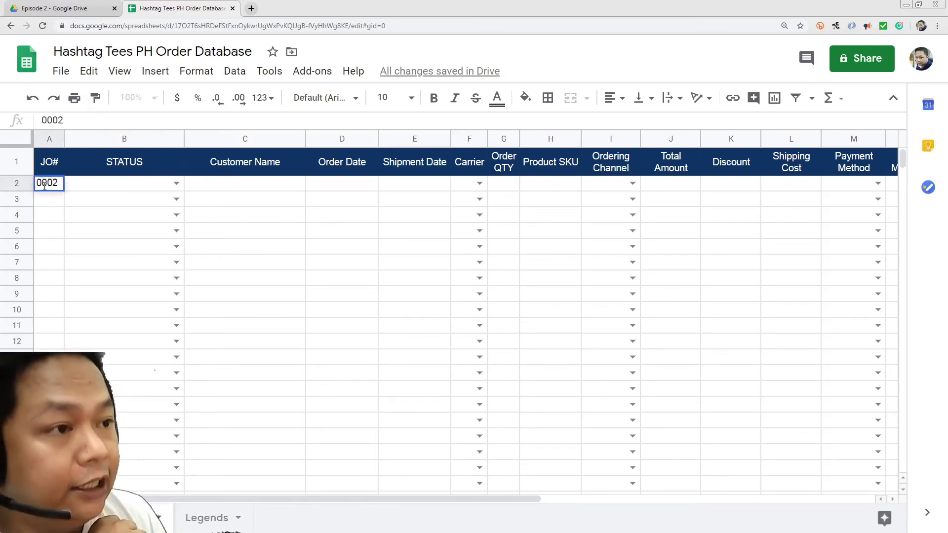
key("Return")
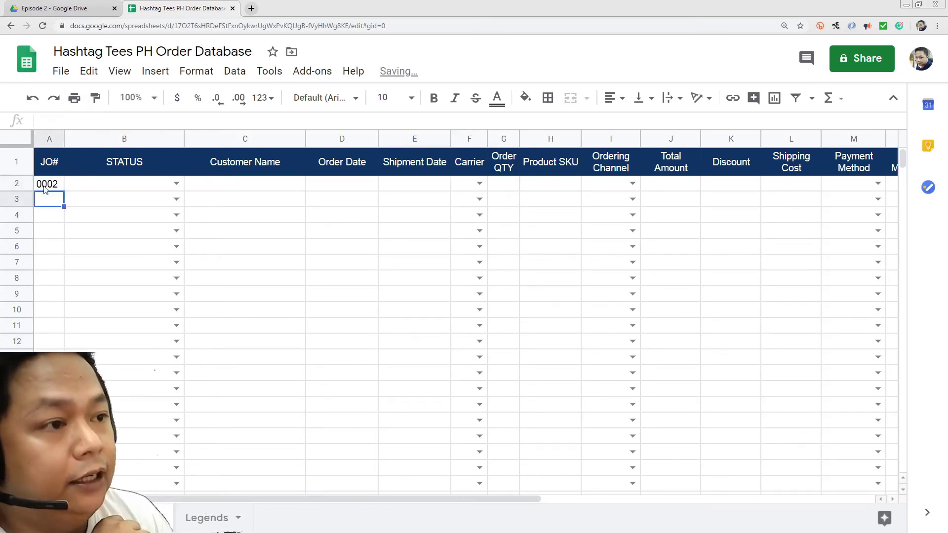
left_click(63, 188)
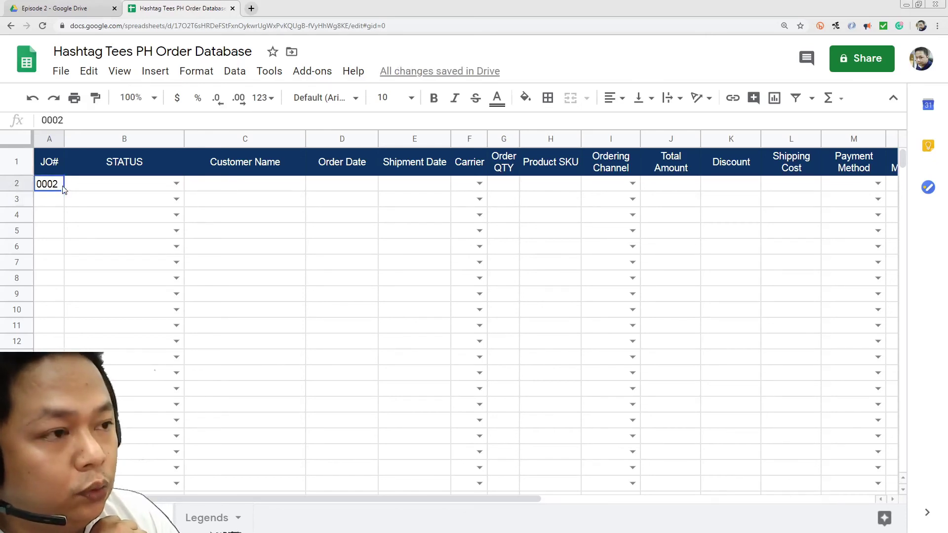
left_click(49, 203)
type("0003")
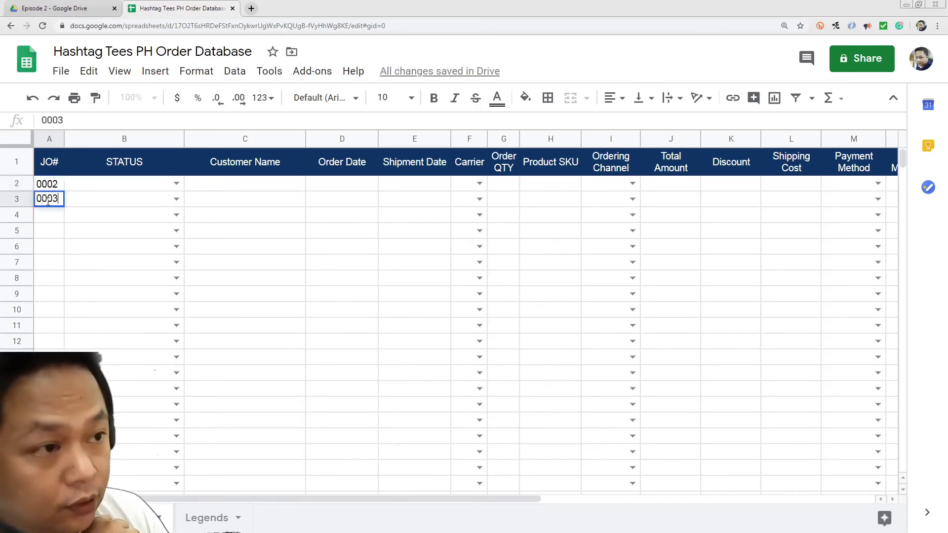
key("Return")
- Extend the JO# number series from A2:A3 down through row 50
left_click_drag(51, 191, 60, 297)
left_click_drag(60, 484, 60, 486)
left_click(61, 486)
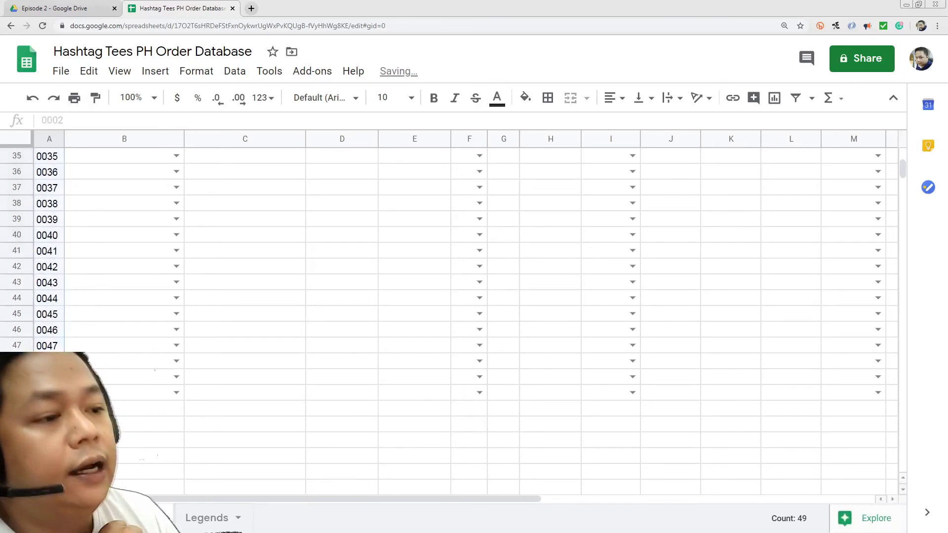
scroll(454, 320, "up", 10)
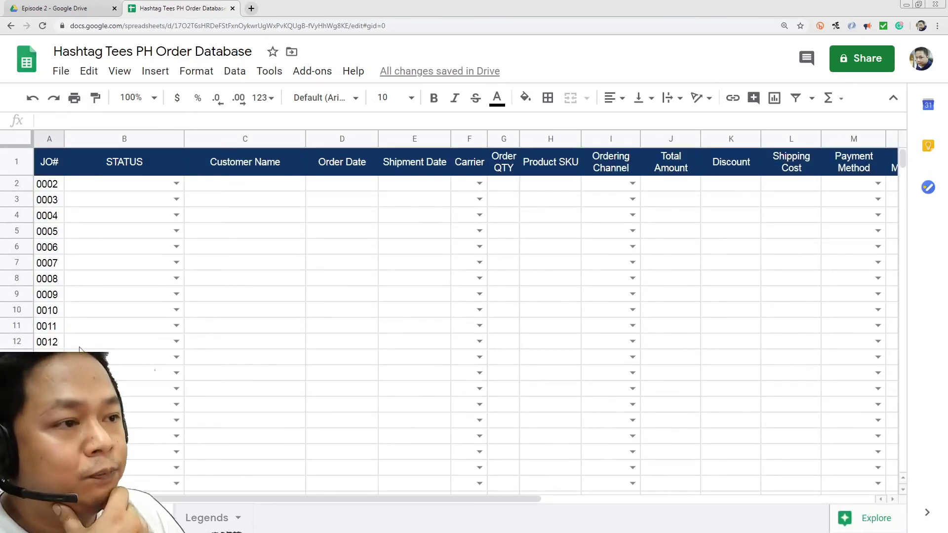
left_click(145, 186)
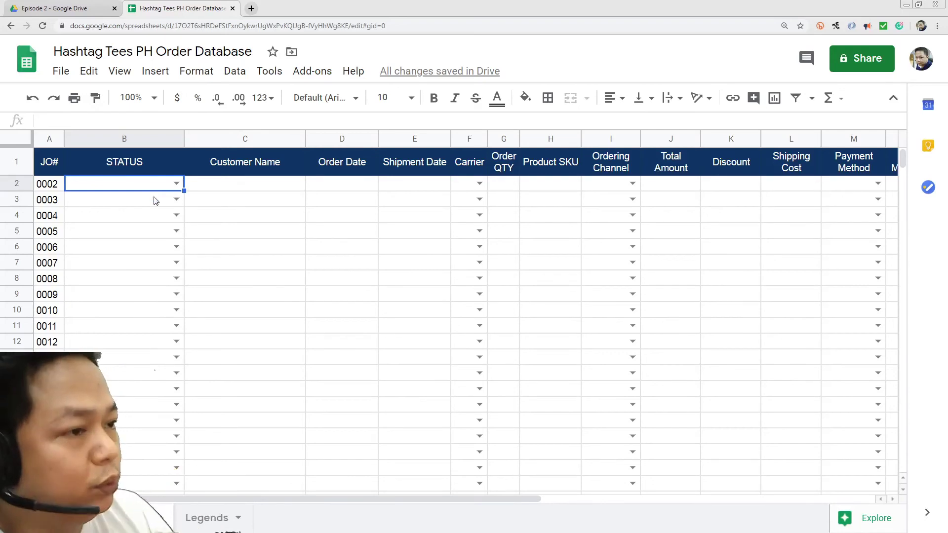
left_click(118, 202)
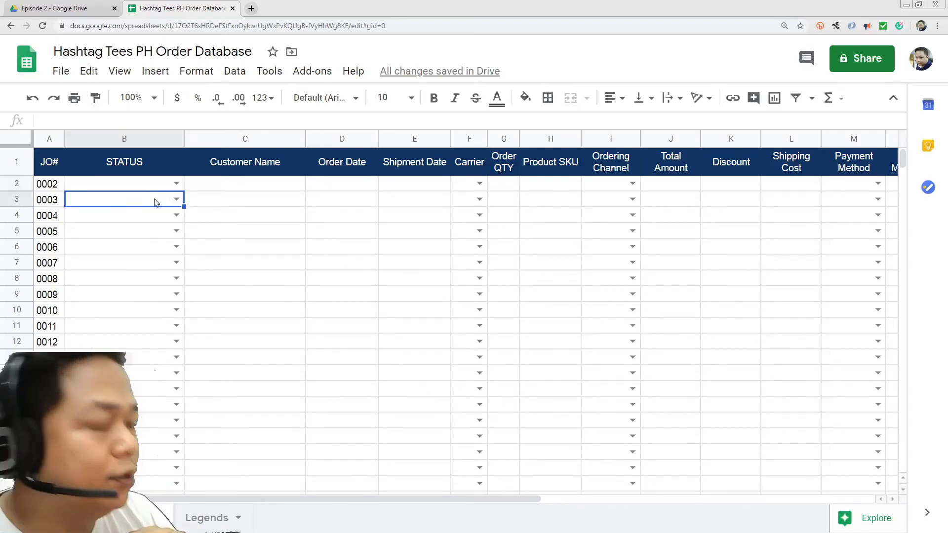
left_click(123, 221)
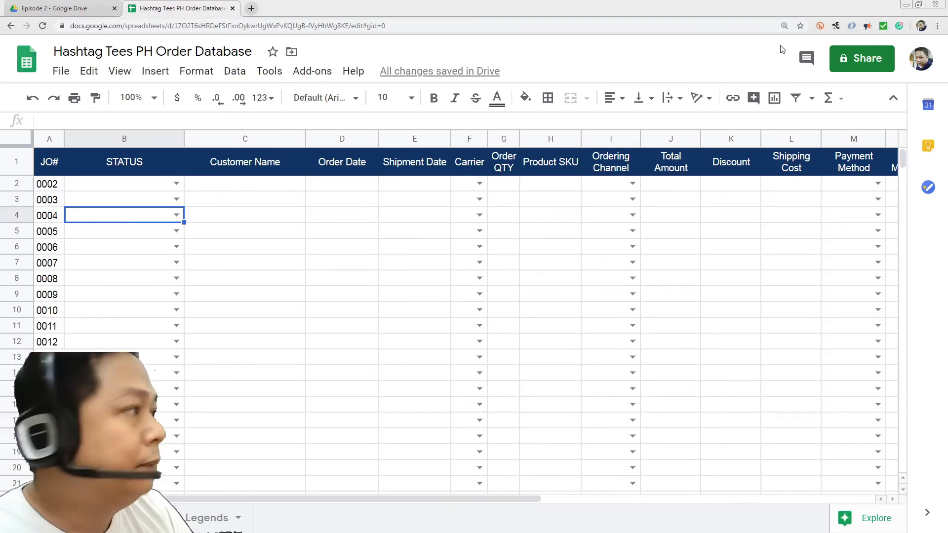
left_click(907, 6)
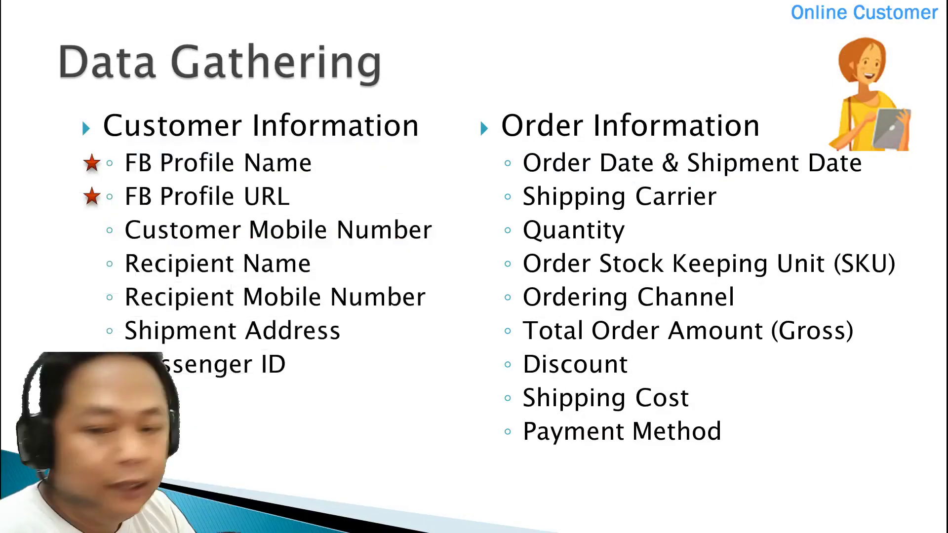
key("Right")
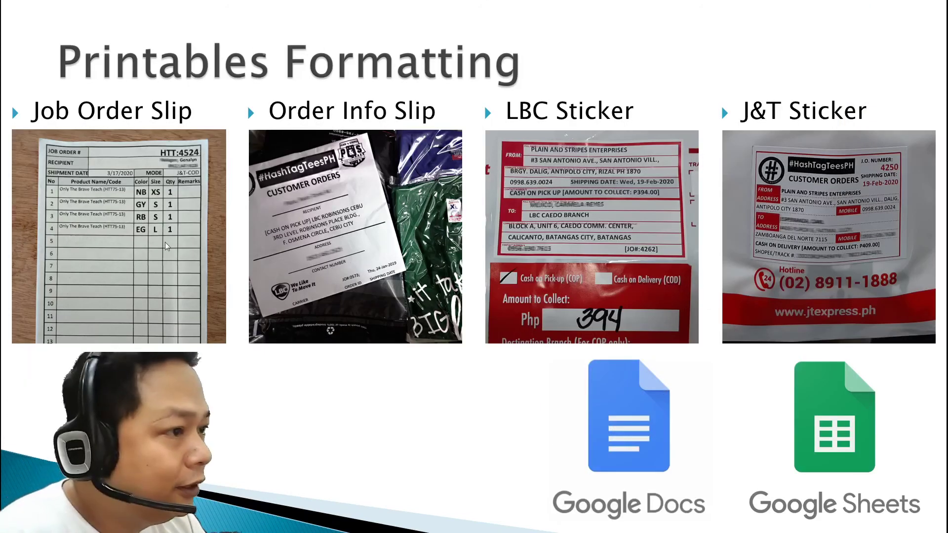